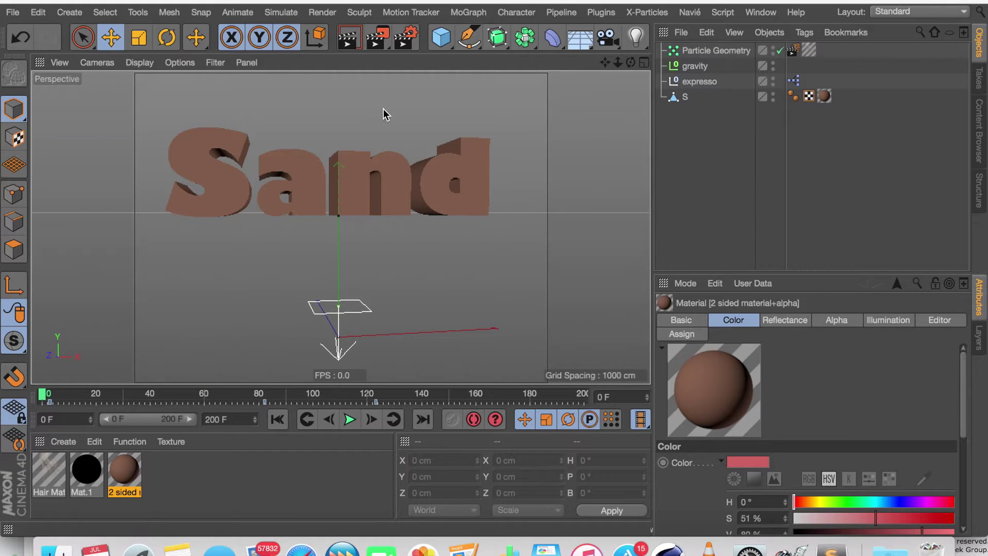
# Play the Sand particle animation and stop playback at frame 111
pyautogui.click(350, 418)
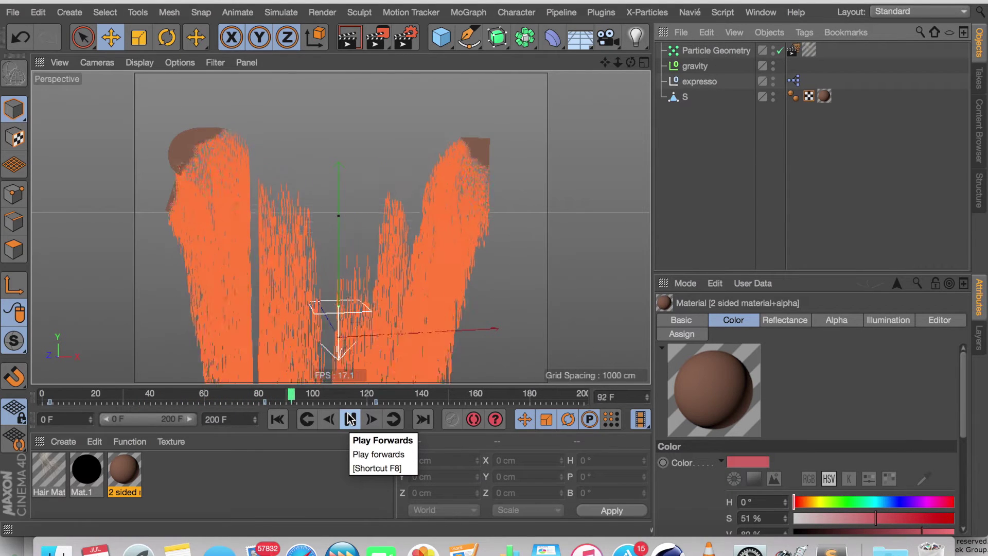
pyautogui.click(350, 419)
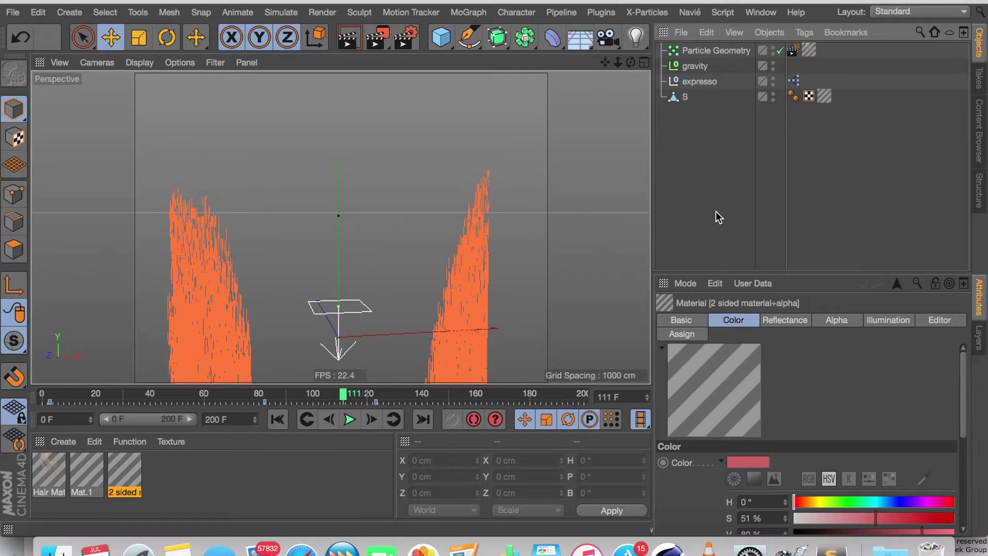
# Start a new project and add a MoText object reading 'Sand'
pyautogui.press('super+n')
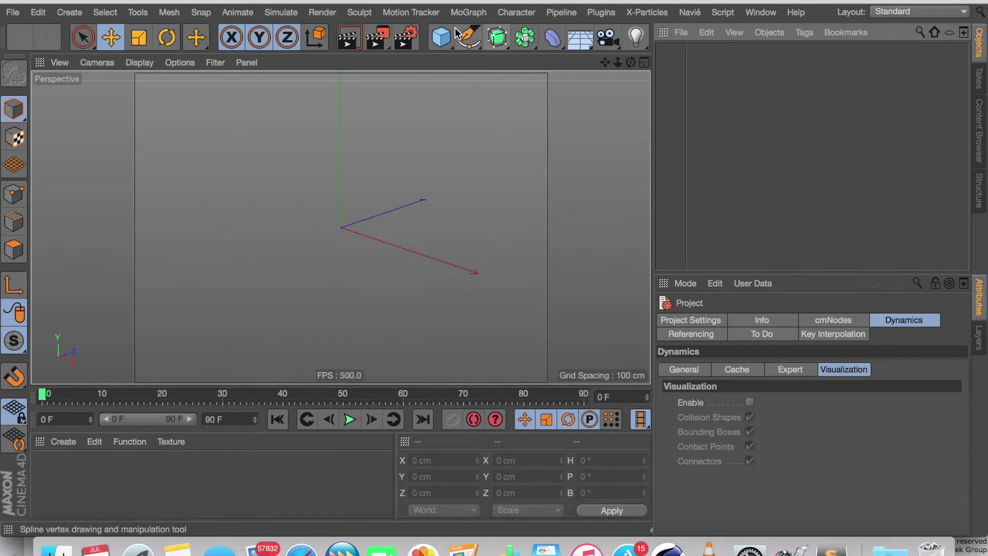
pyautogui.click(461, 13)
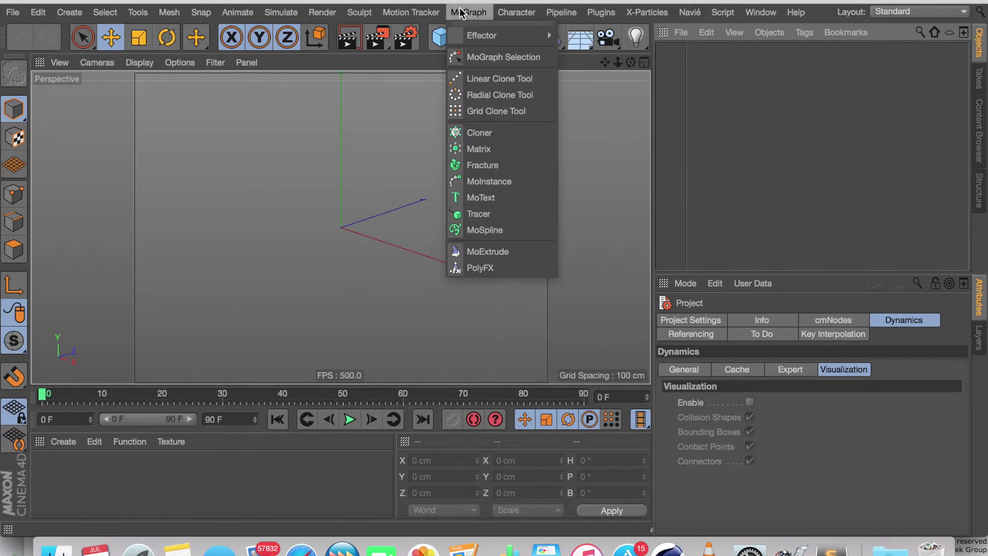
pyautogui.click(507, 199)
pyautogui.click(739, 321)
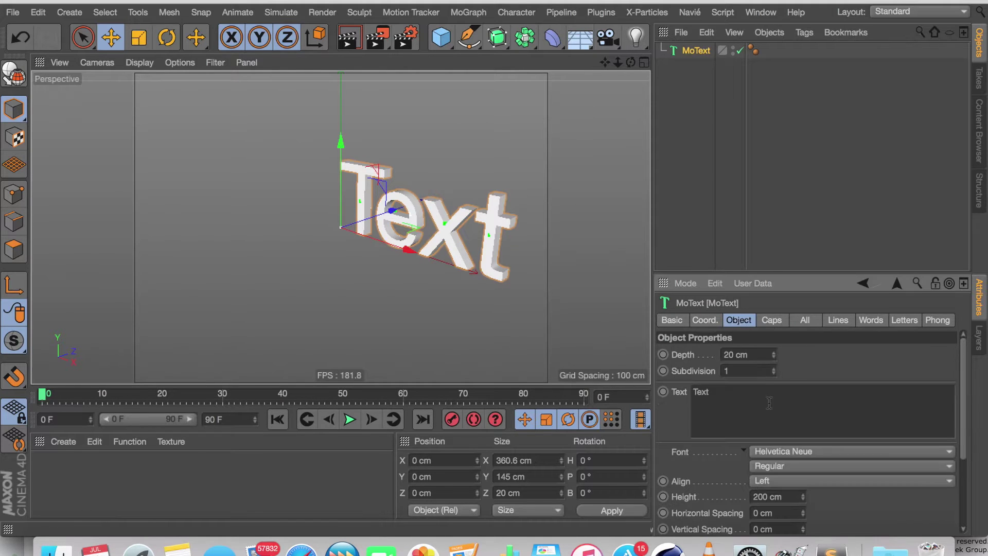
pyautogui.doubleClick(701, 392)
pyautogui.write('S')
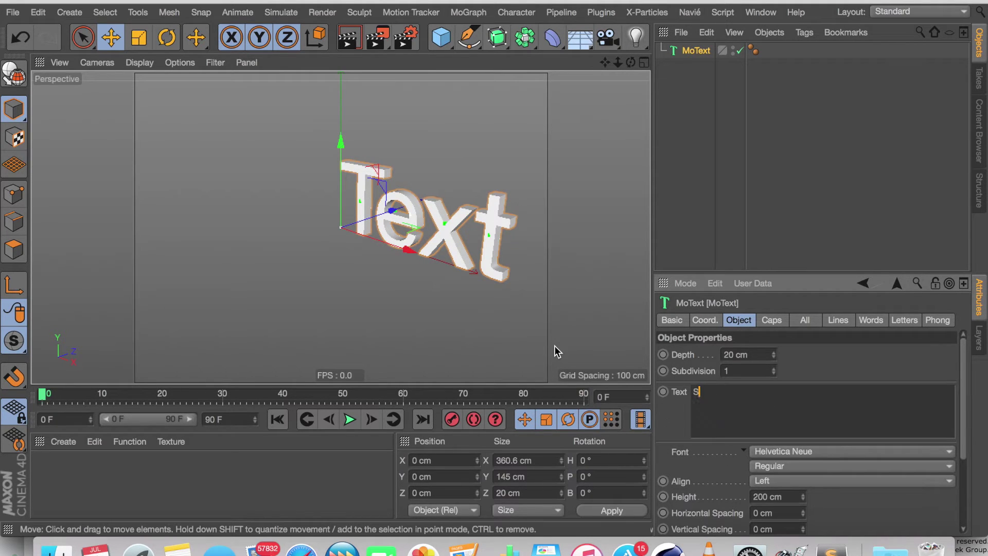
pyautogui.write('and')
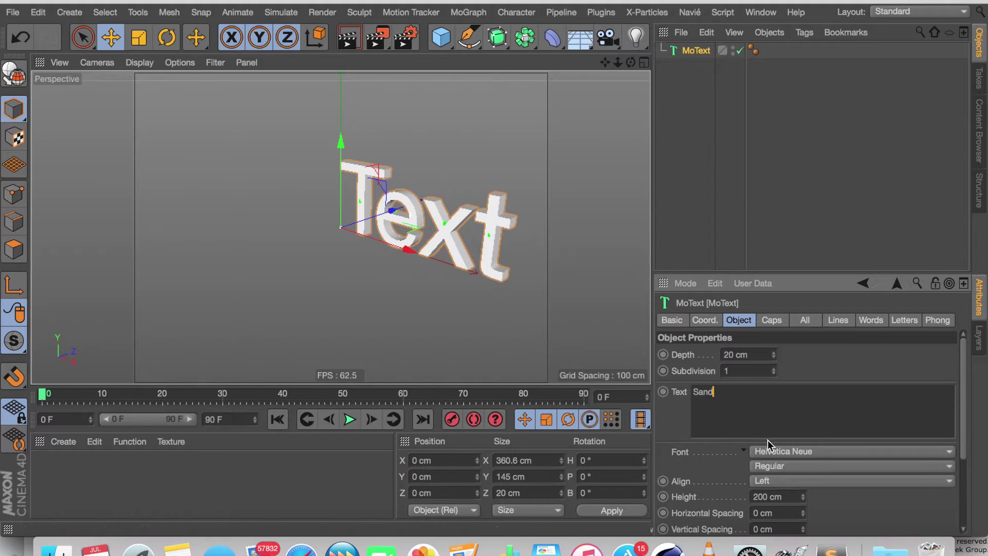
# Set the text font to Gill Sans UltraBold with Middle alignment
pyautogui.click(762, 452)
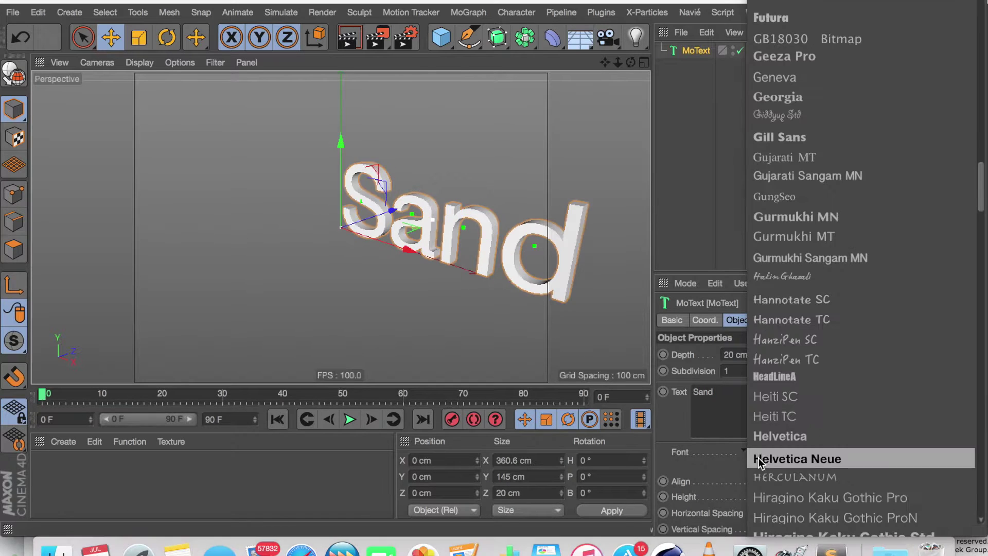
pyautogui.click(807, 137)
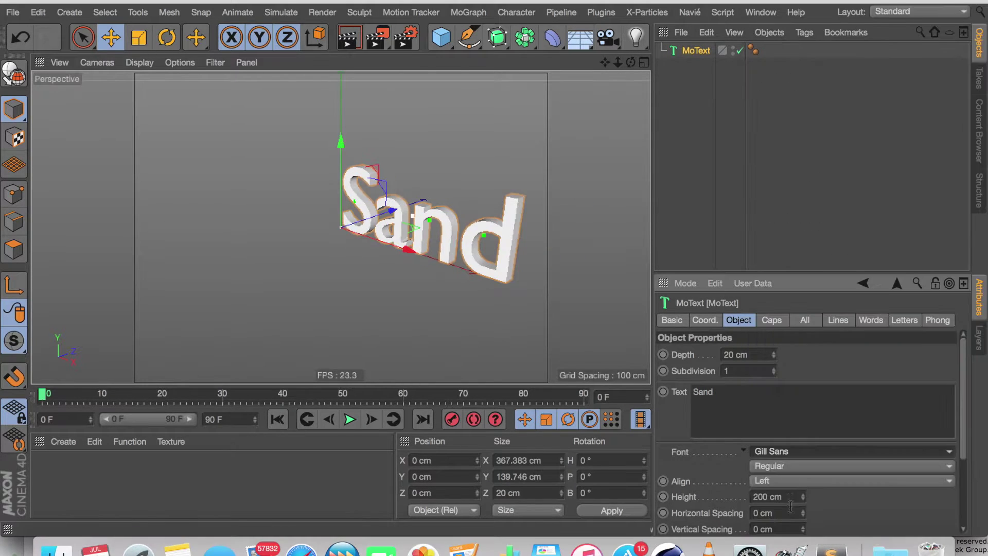
pyautogui.click(762, 482)
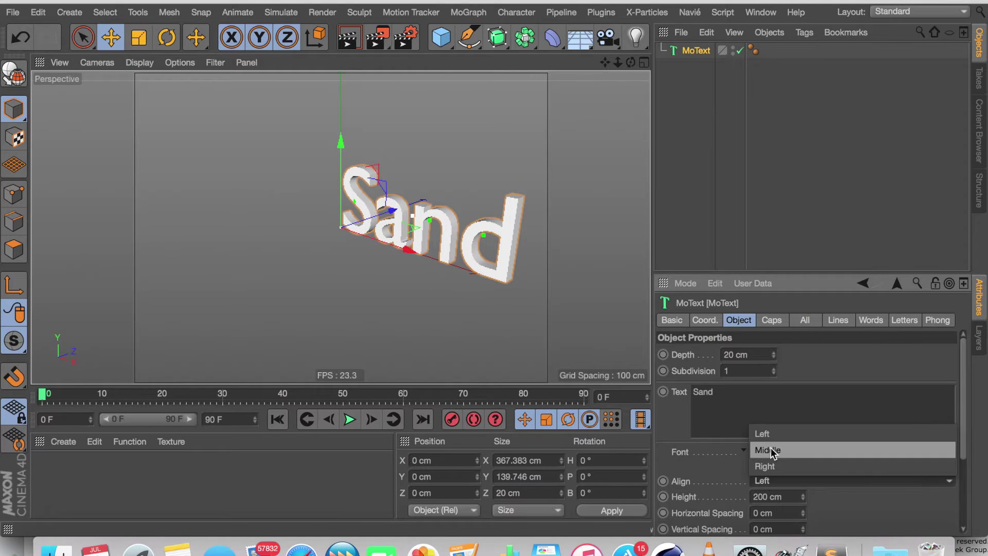
pyautogui.click(772, 450)
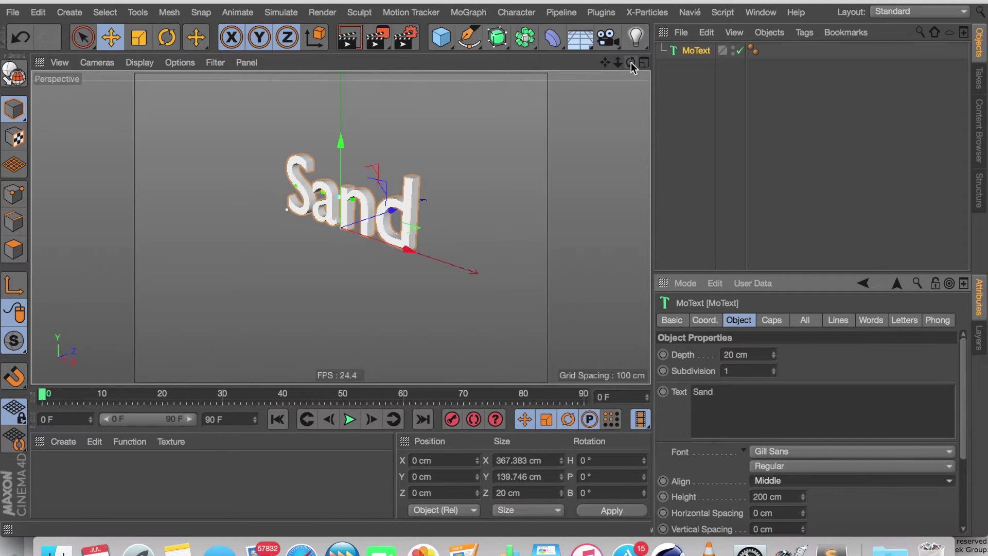
pyautogui.moveTo(631, 62)
pyautogui.mouseDown()
pyautogui.moveTo(623, 63)
pyautogui.moveTo(632, 66)
pyautogui.mouseUp()
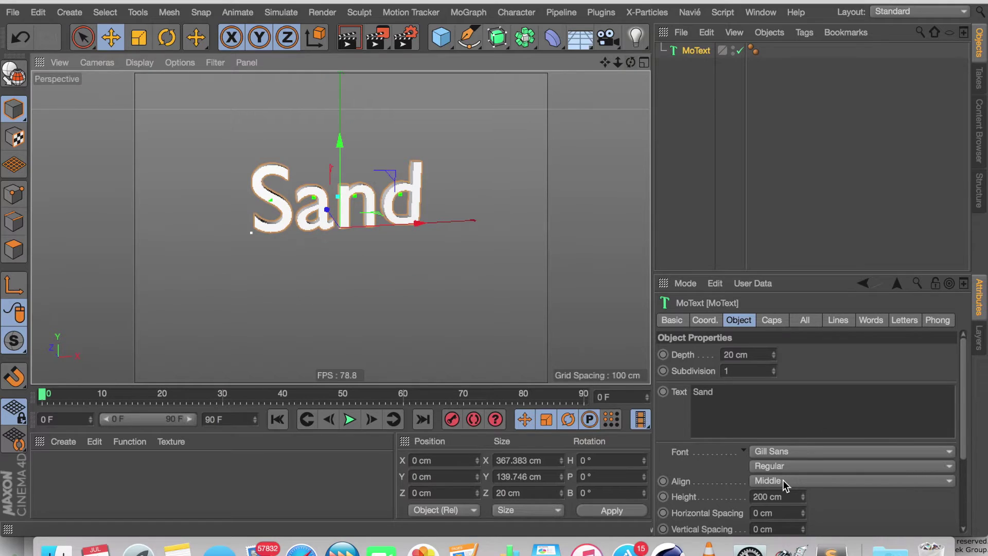
pyautogui.click(783, 479)
pyautogui.click(728, 471)
pyautogui.click(813, 465)
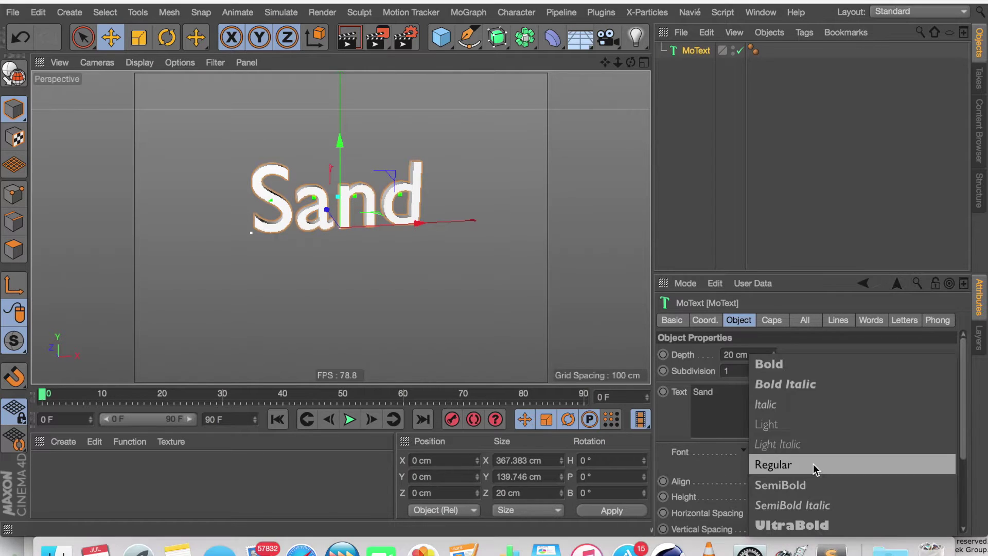
pyautogui.click(803, 525)
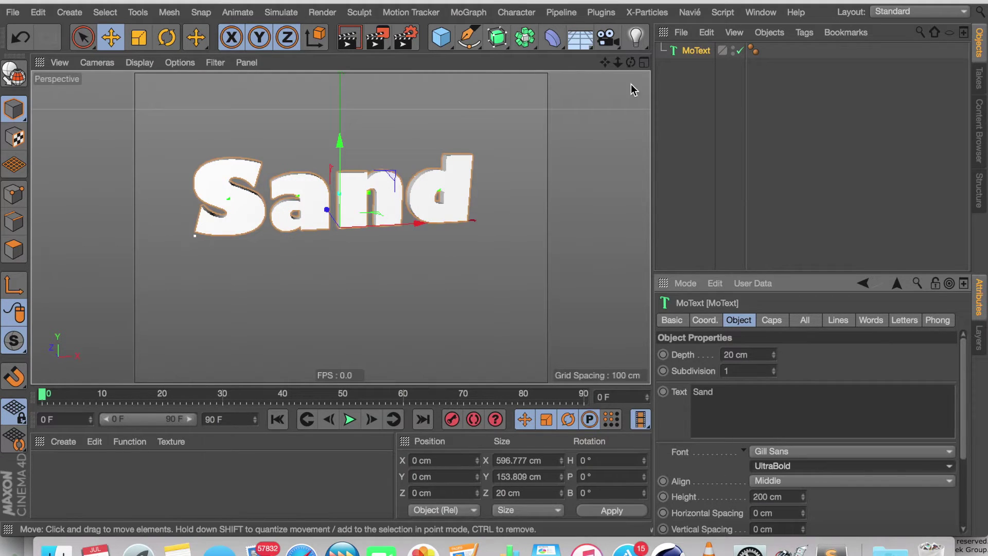
# Set the text's extrusion depth to 90 cm
pyautogui.moveTo(632, 63); pyautogui.dragTo(633, 63)
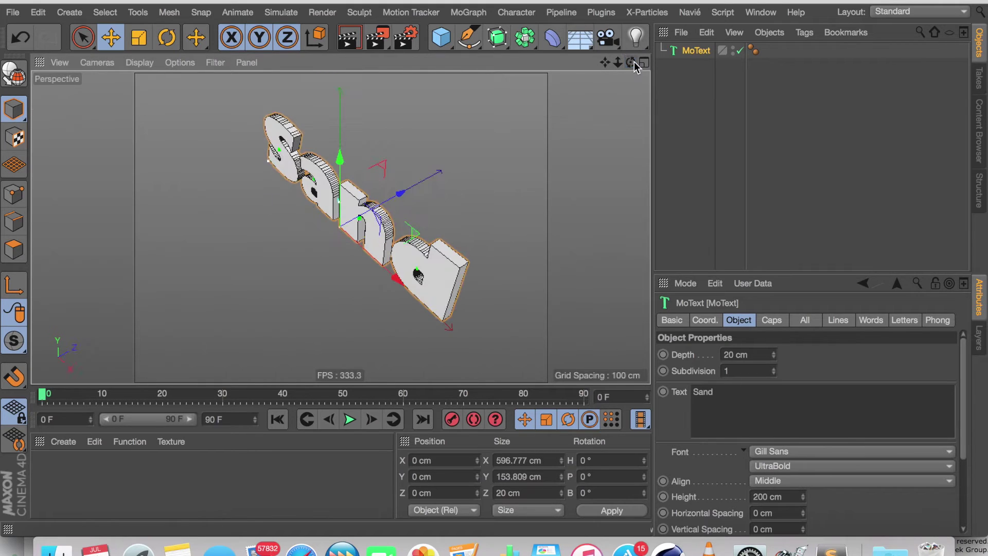
pyautogui.moveTo(773, 357)
pyautogui.mouseDown()
pyautogui.moveTo(774, 335)
pyautogui.moveTo(766, 350)
pyautogui.mouseUp()
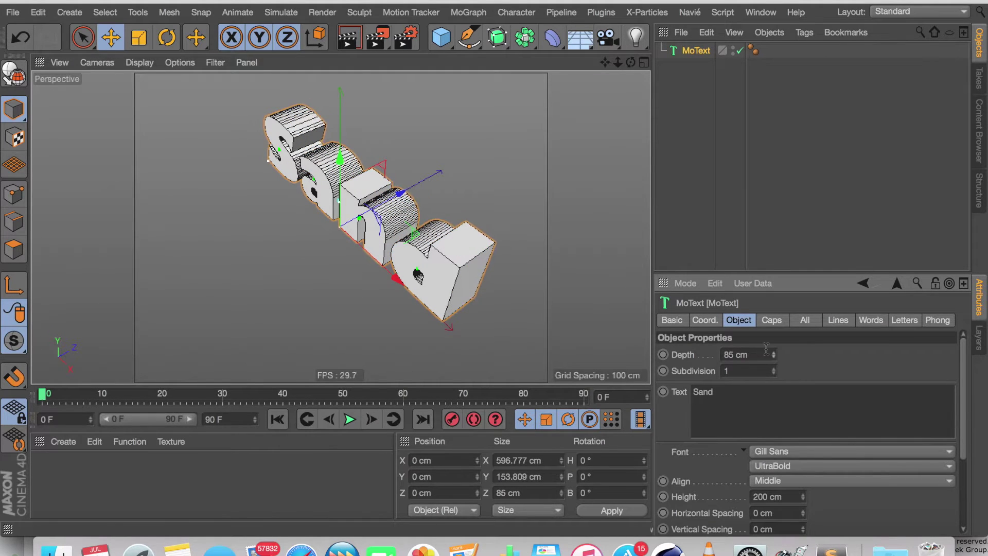
pyautogui.doubleClick(765, 349)
pyautogui.write('90')
pyautogui.press('Return')
pyautogui.moveTo(631, 62); pyautogui.dragTo(622, 61)
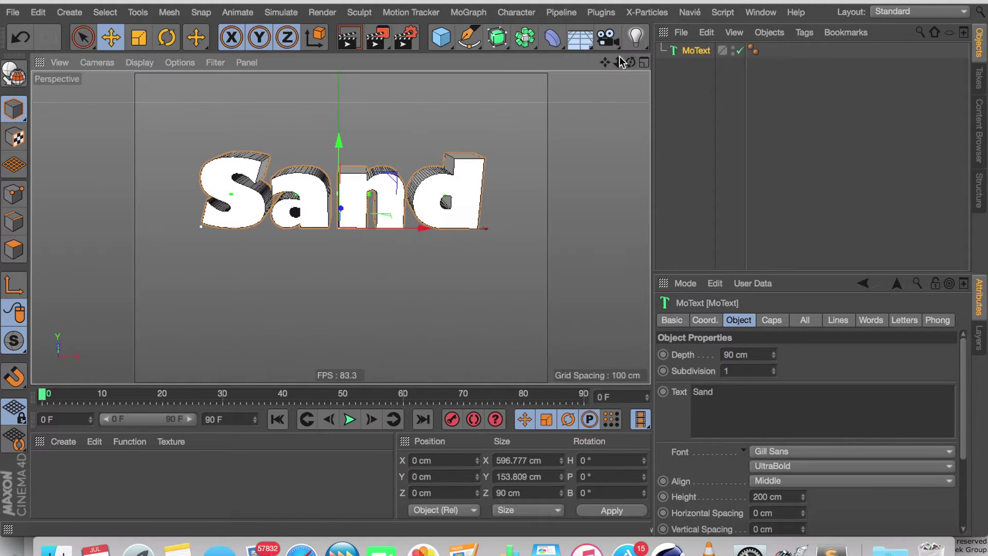
# Wrap the Sand text in a Connect object with Weld turned off
pyautogui.click(525, 37)
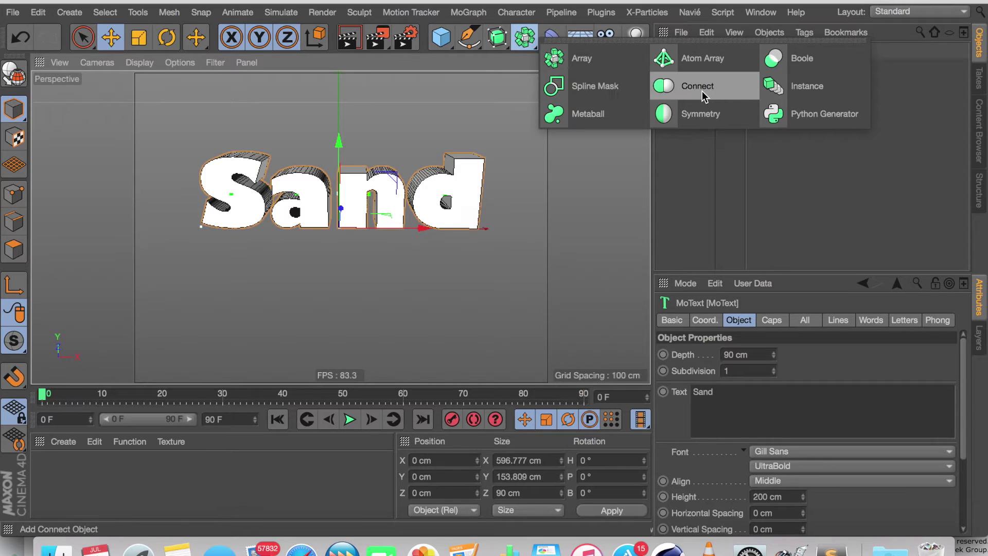
pyautogui.click(702, 91)
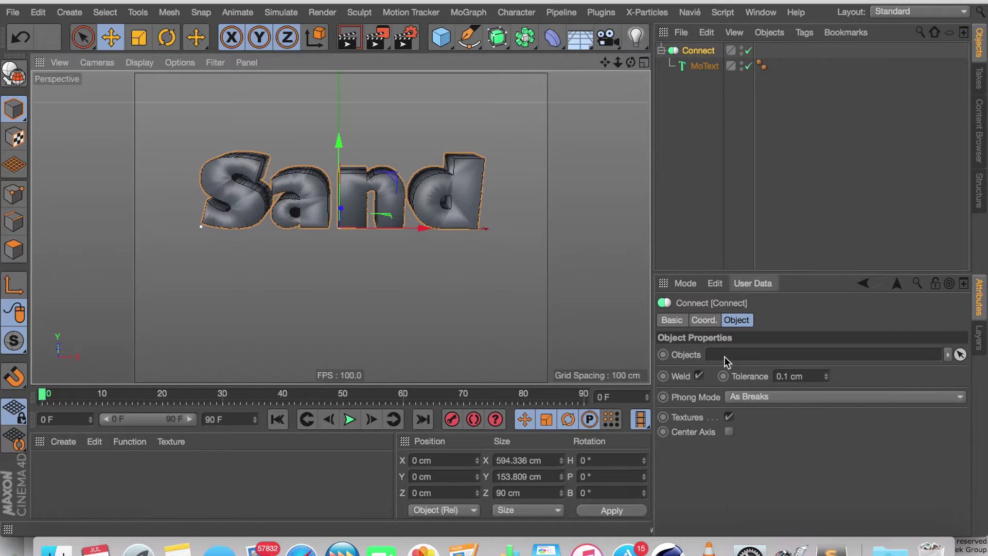
pyautogui.click(698, 375)
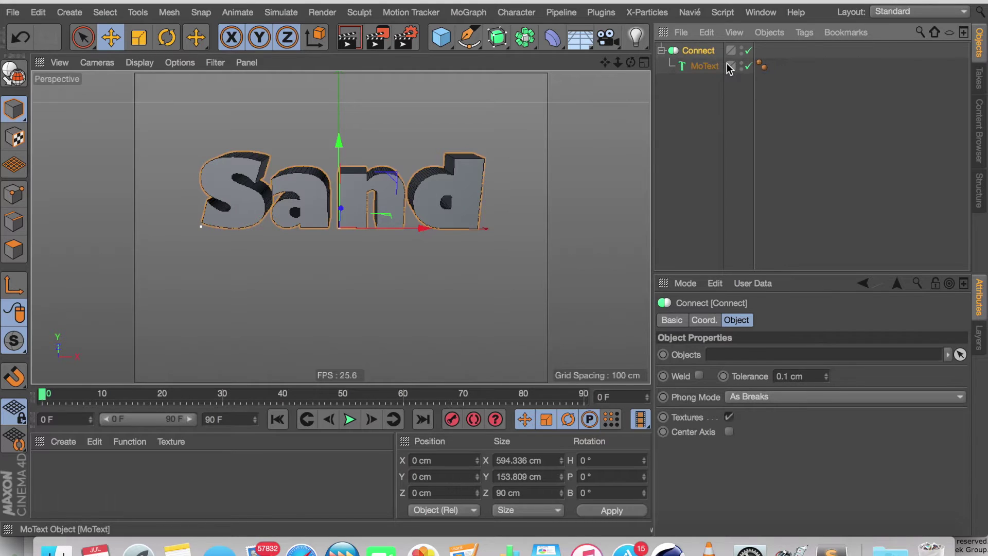
# Make Connect editable and delete its polygon selection tags
pyautogui.press('c')
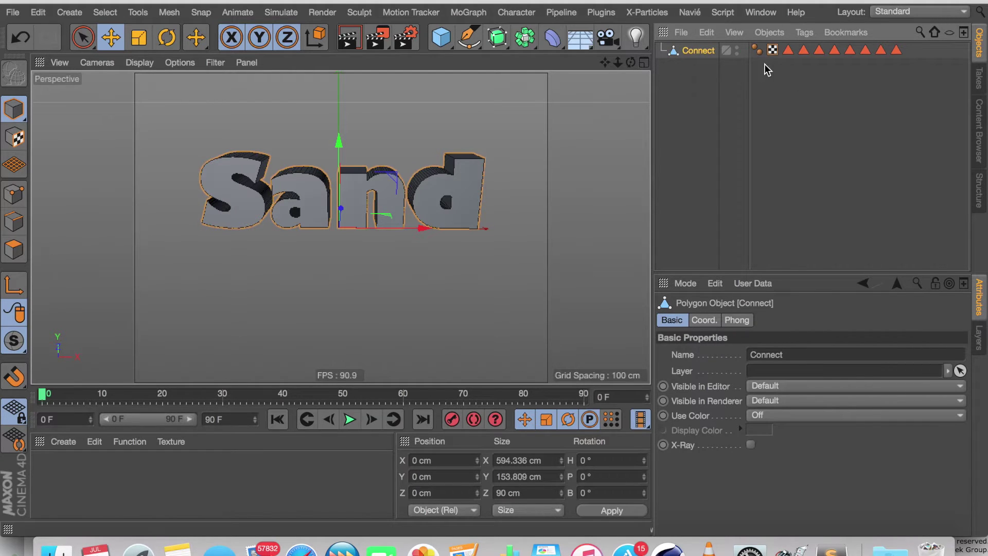
pyautogui.moveTo(779, 64); pyautogui.dragTo(966, 16)
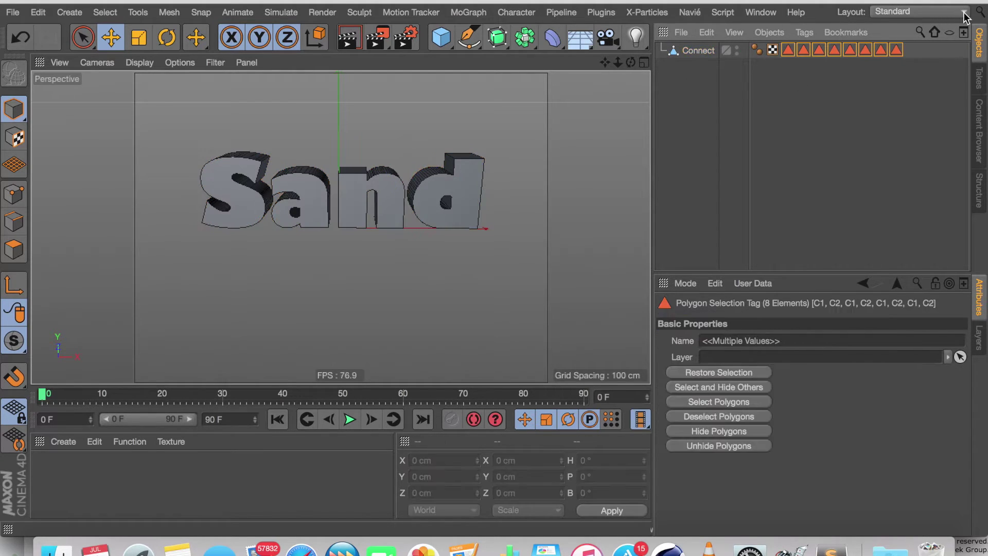
pyautogui.press('Delete')
pyautogui.scroll(3, 340, 227)
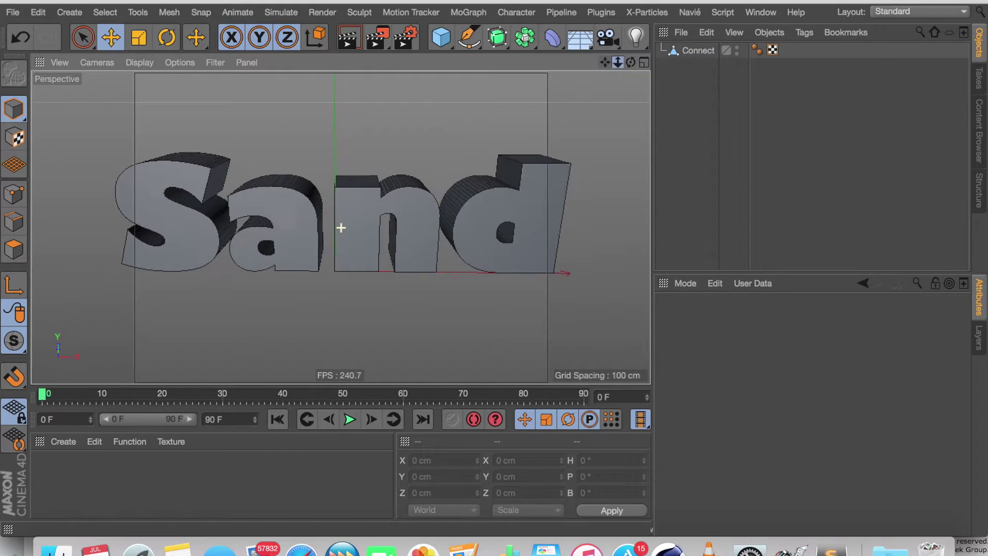
# Create a material with Color and Reflectance off and a Gradient in Luminance
pyautogui.doubleClick(195, 499)
pyautogui.doubleClick(51, 467)
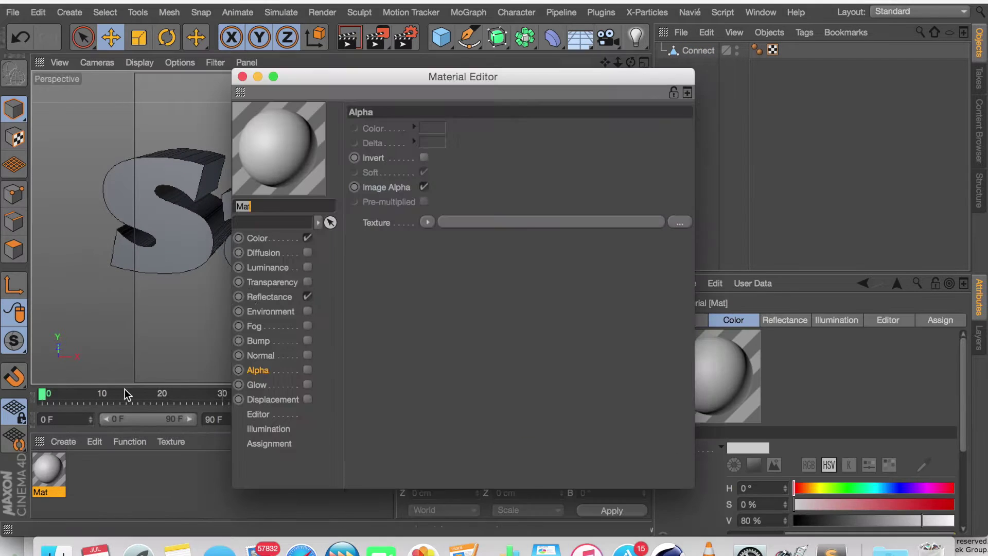
pyautogui.click(307, 238)
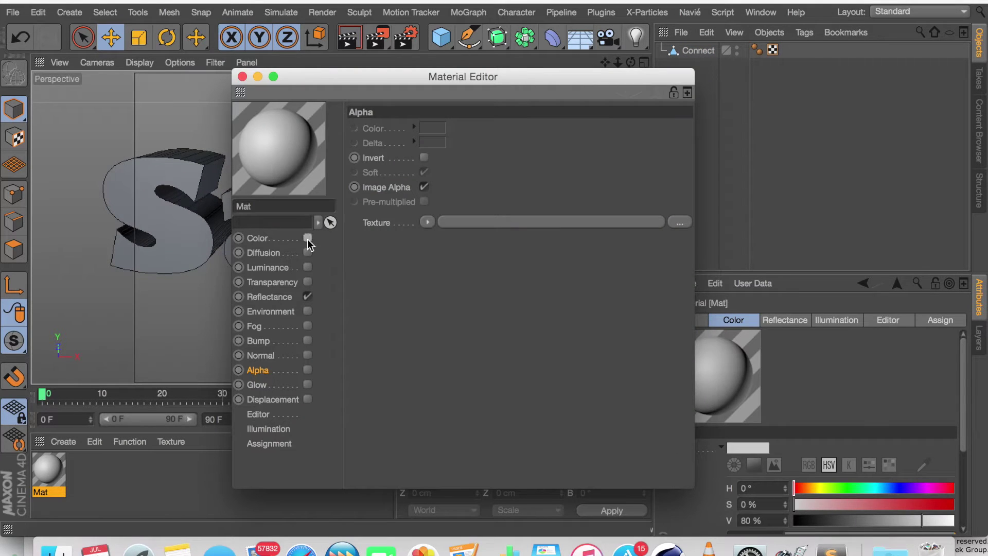
pyautogui.click(307, 297)
pyautogui.click(308, 268)
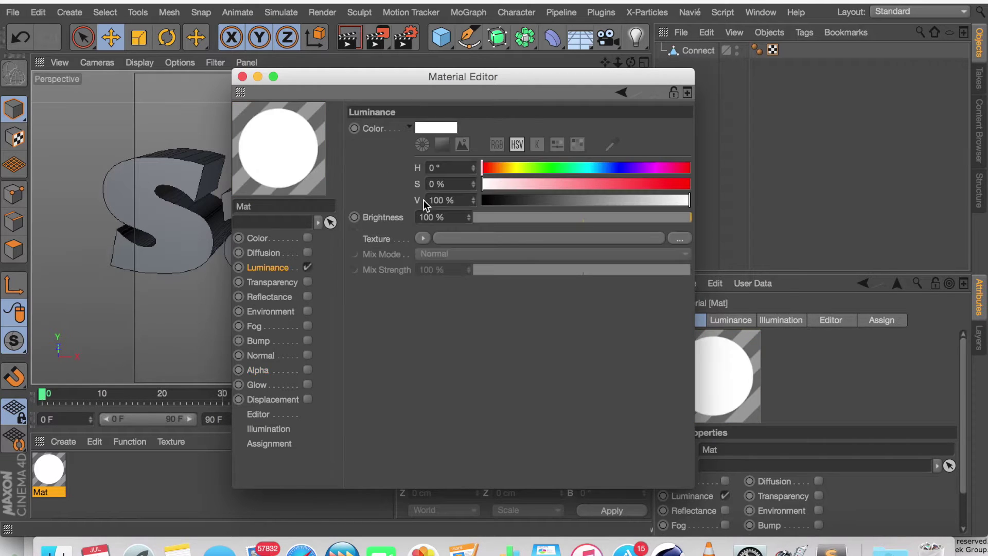
pyautogui.click(423, 236)
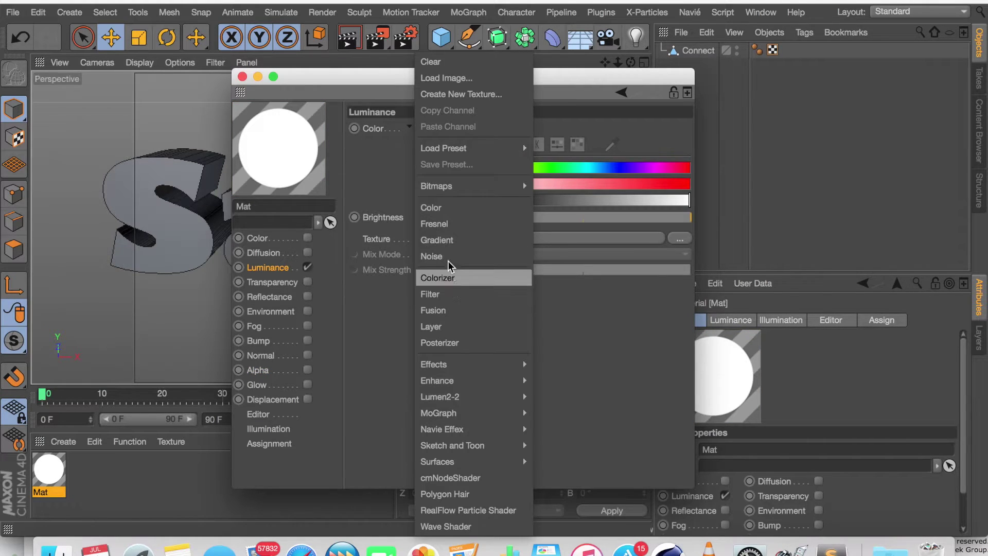
pyautogui.click(446, 241)
# Set the gradient type to 2D - Circular and apply Mat to Connect
pyautogui.moveTo(402, 78); pyautogui.dragTo(562, 85)
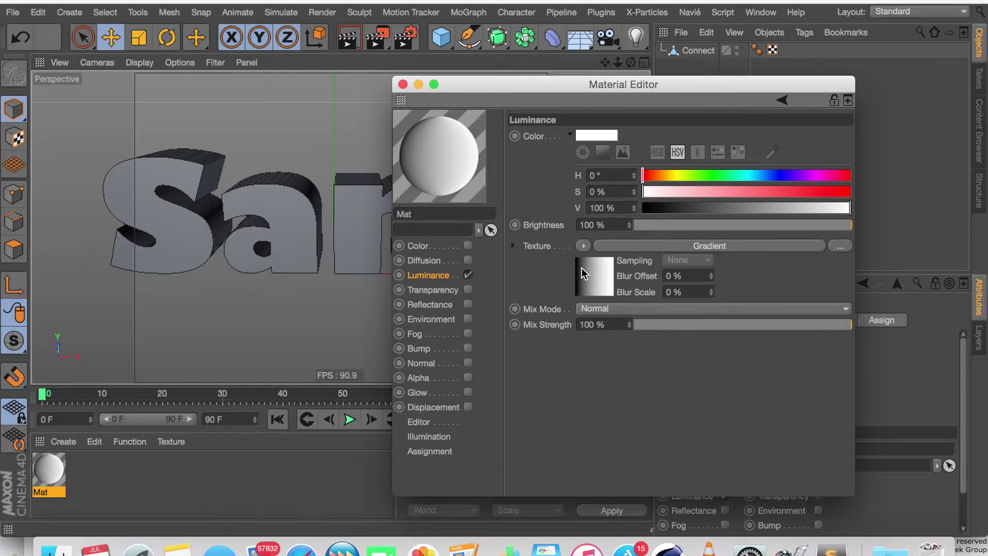
pyautogui.click(582, 268)
pyautogui.click(606, 267)
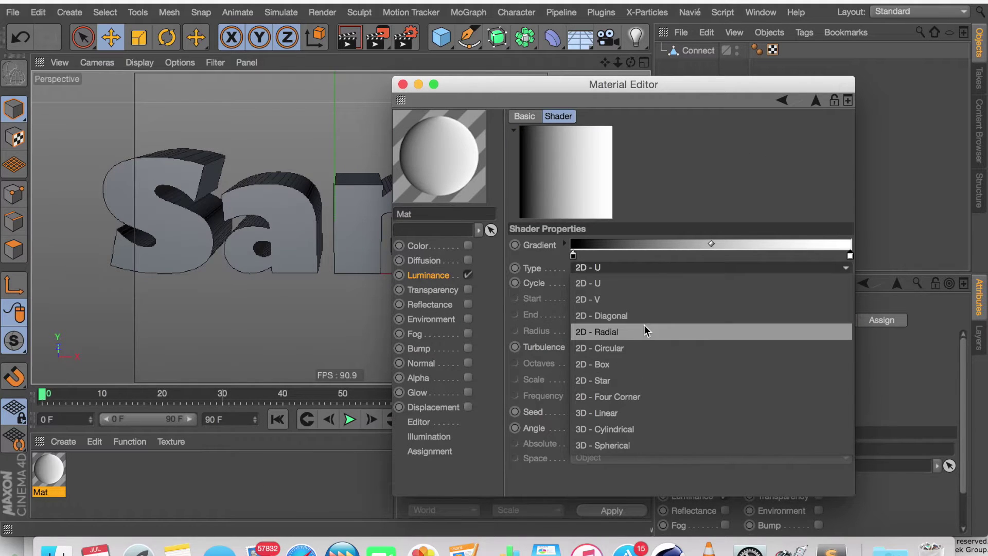
pyautogui.click(645, 348)
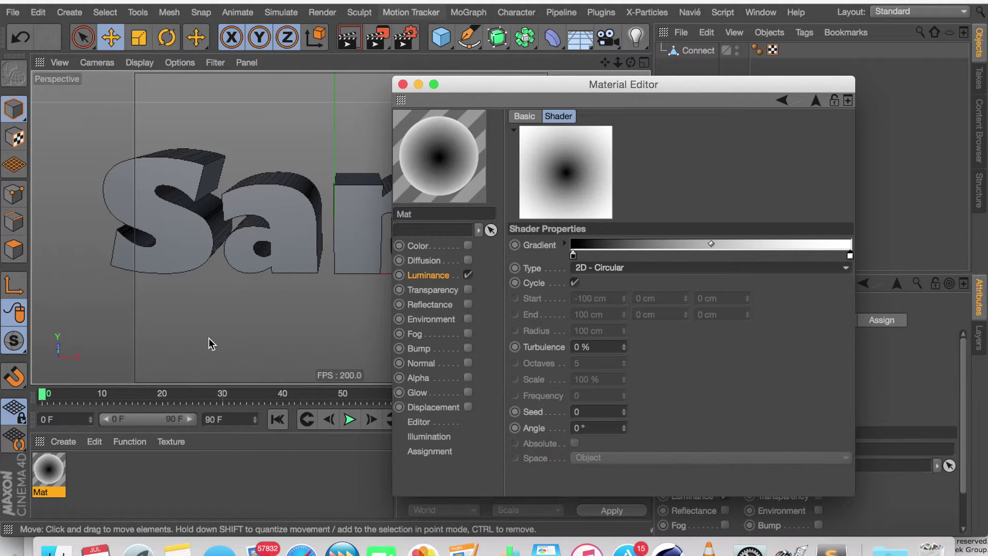
pyautogui.moveTo(123, 360); pyautogui.dragTo(206, 221)
pyautogui.moveTo(484, 82); pyautogui.dragTo(347, 375)
# Rename the Connect object to 'Sand'
pyautogui.doubleClick(700, 51)
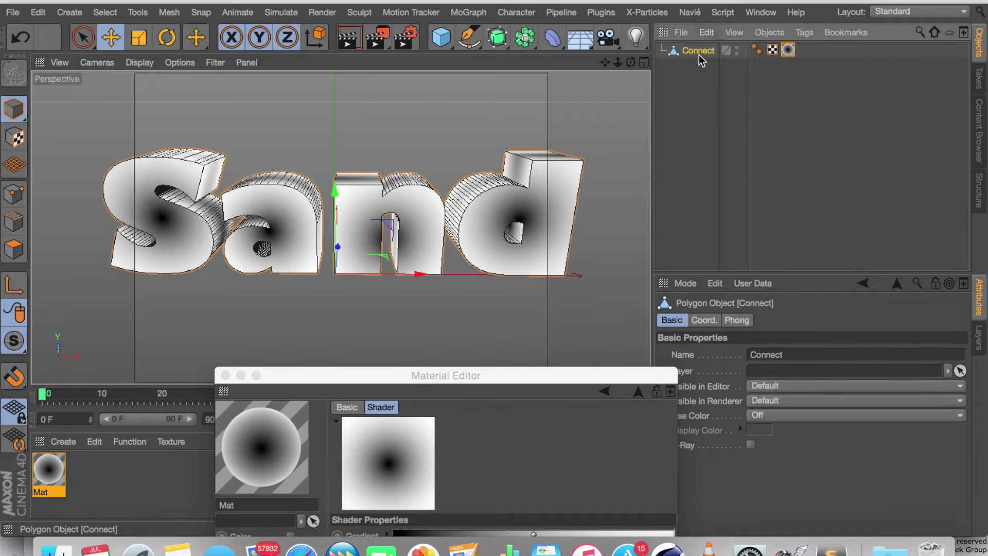
pyautogui.write('San')
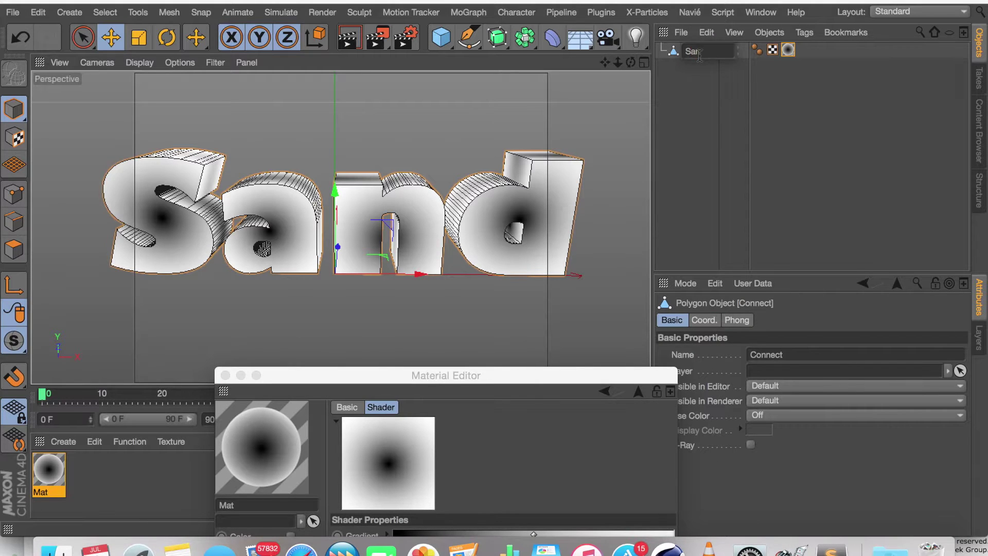
pyautogui.write('d')
pyautogui.press('Return')
# Set the texture tag's projection to Frontal
pyautogui.click(776, 50)
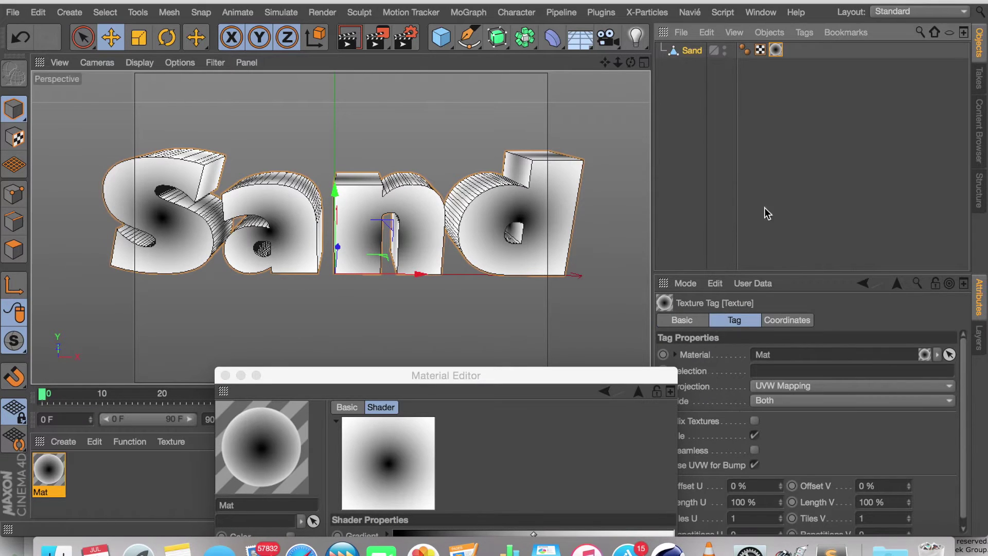
pyautogui.click(801, 385)
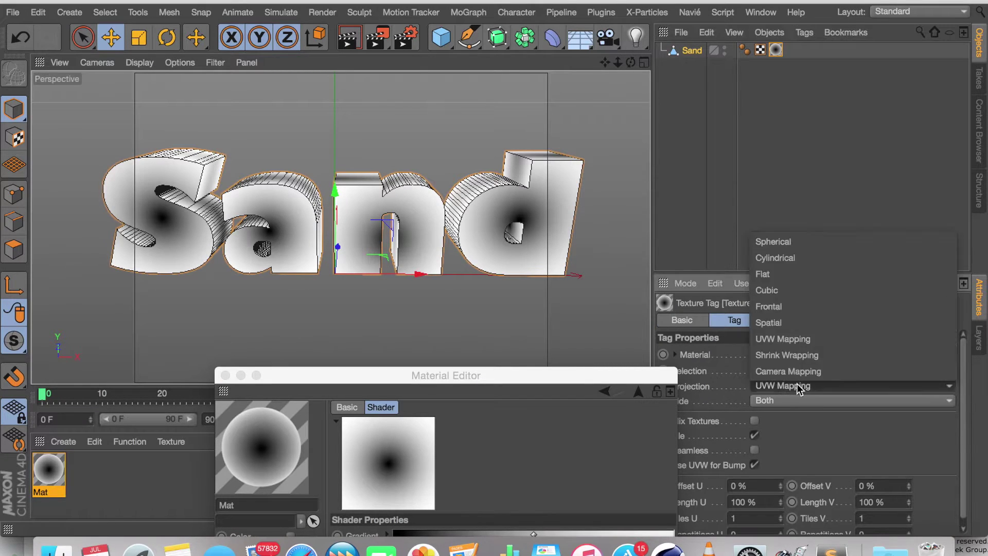
pyautogui.click(797, 307)
pyautogui.moveTo(630, 62); pyautogui.dragTo(660, 92)
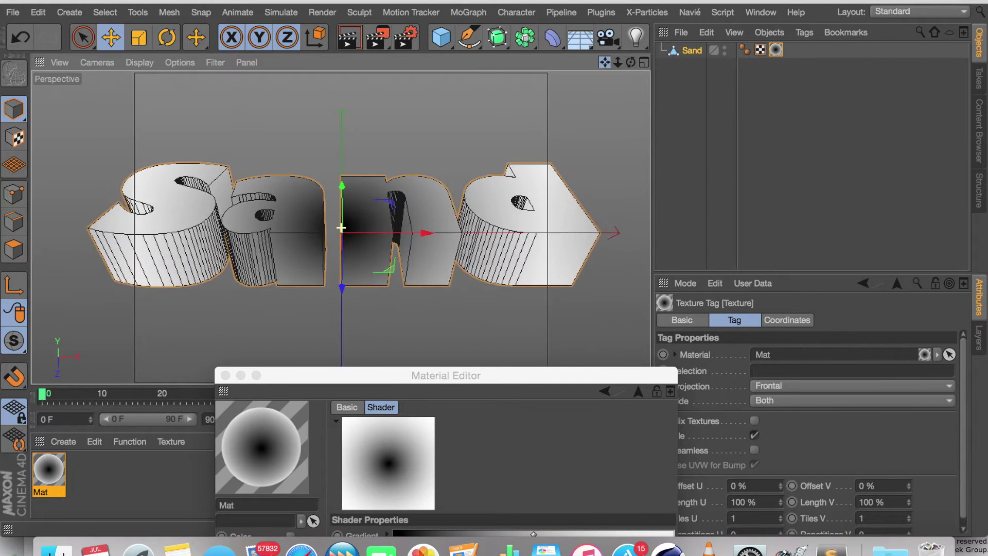
pyautogui.moveTo(617, 62)
pyautogui.mouseDown()
pyautogui.moveTo(654, 72)
pyautogui.moveTo(617, 67)
pyautogui.mouseUp()
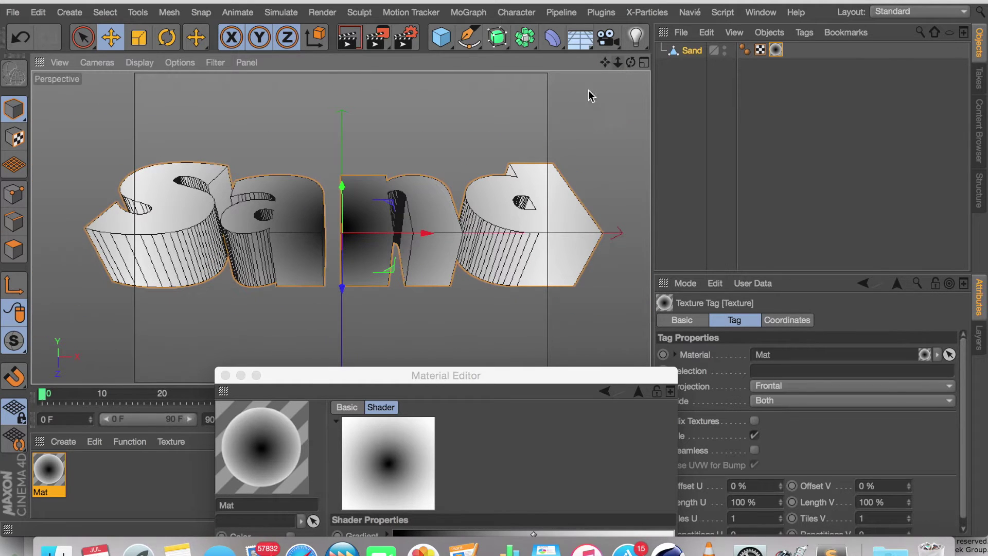
# Drag the gradient's black and white knots together to tighten the transition
pyautogui.moveTo(373, 380); pyautogui.dragTo(653, 80)
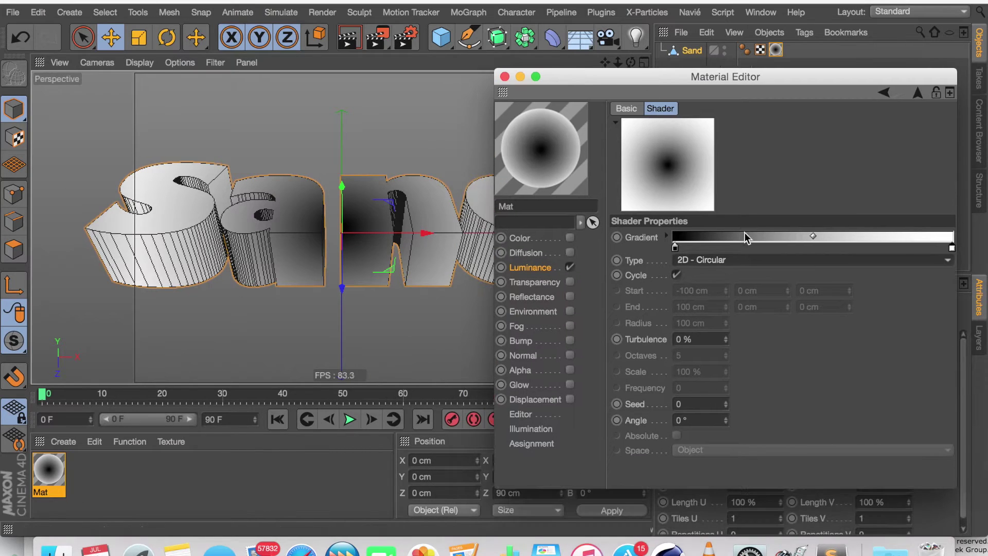
pyautogui.moveTo(951, 248); pyautogui.dragTo(867, 249)
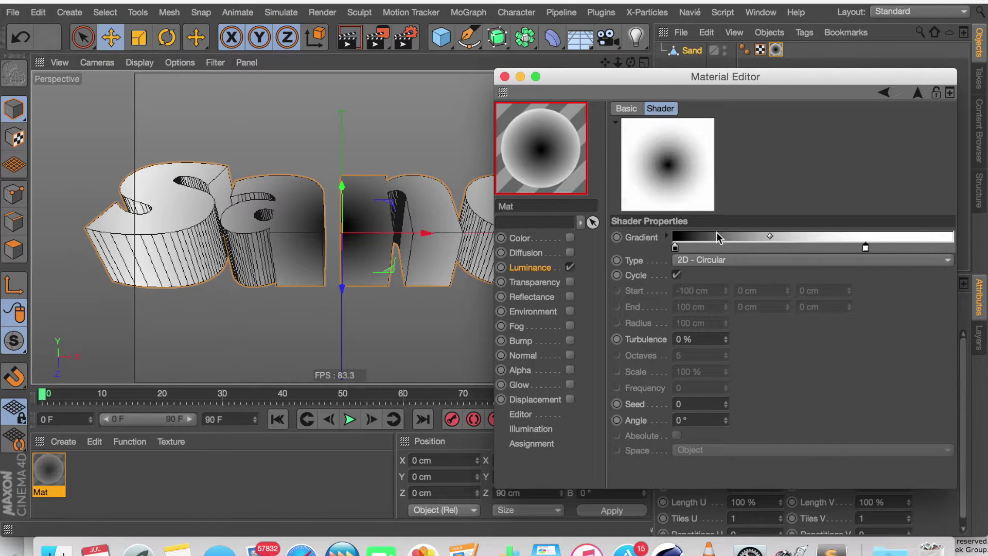
pyautogui.moveTo(675, 248); pyautogui.dragTo(790, 252)
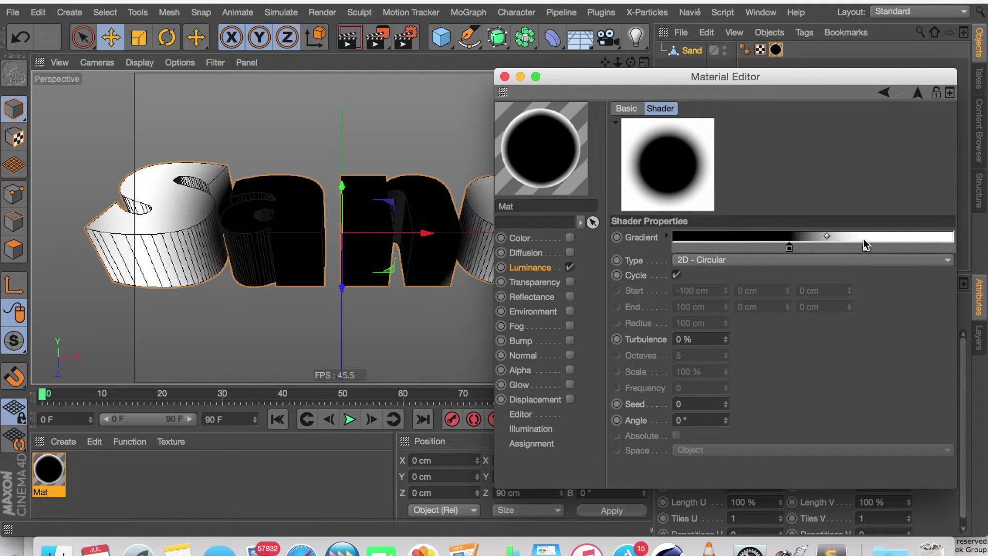
pyautogui.moveTo(867, 249); pyautogui.dragTo(778, 250)
pyautogui.moveTo(846, 250); pyautogui.dragTo(832, 250)
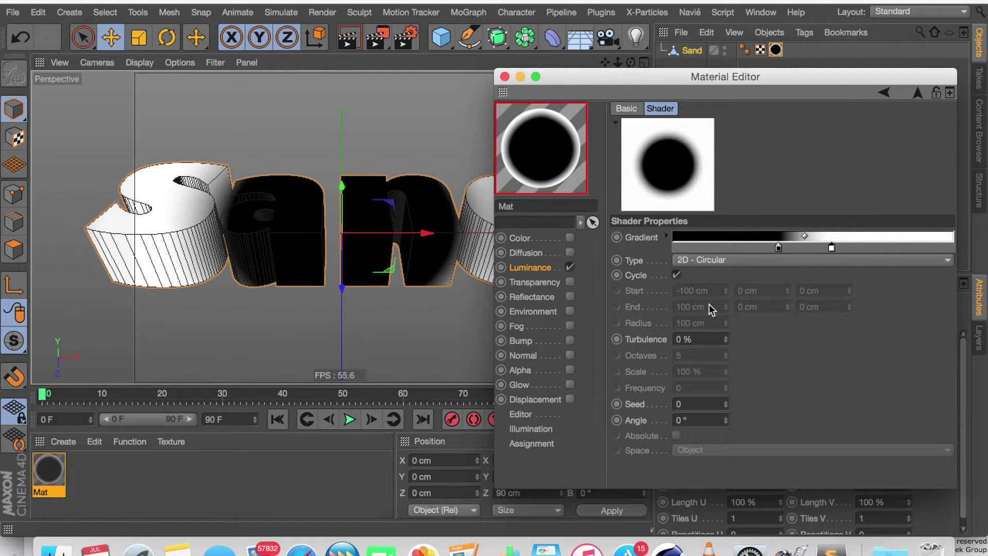
# Set the gradient turbulence to 8% and the noise scale to 200%
pyautogui.click(715, 334)
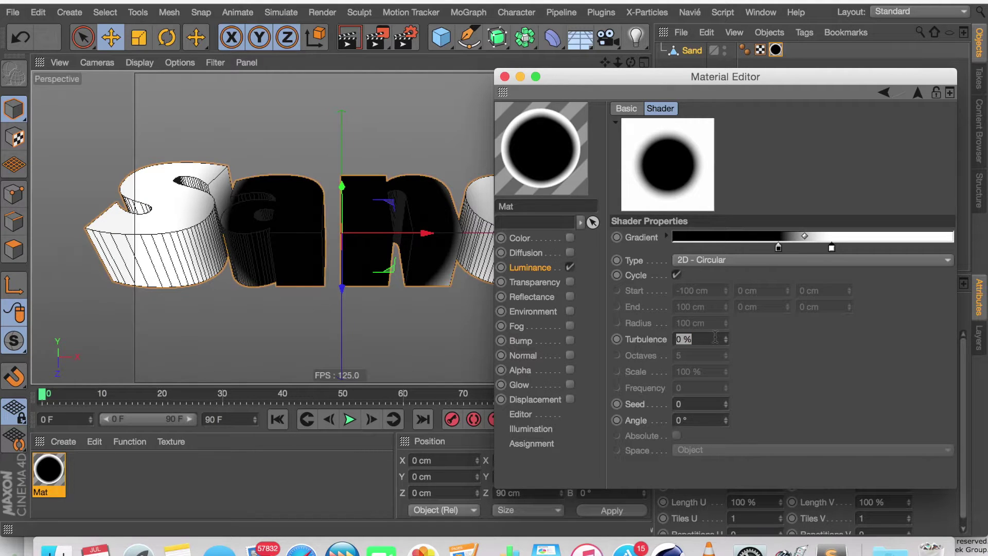
pyautogui.write('8')
pyautogui.press('Return')
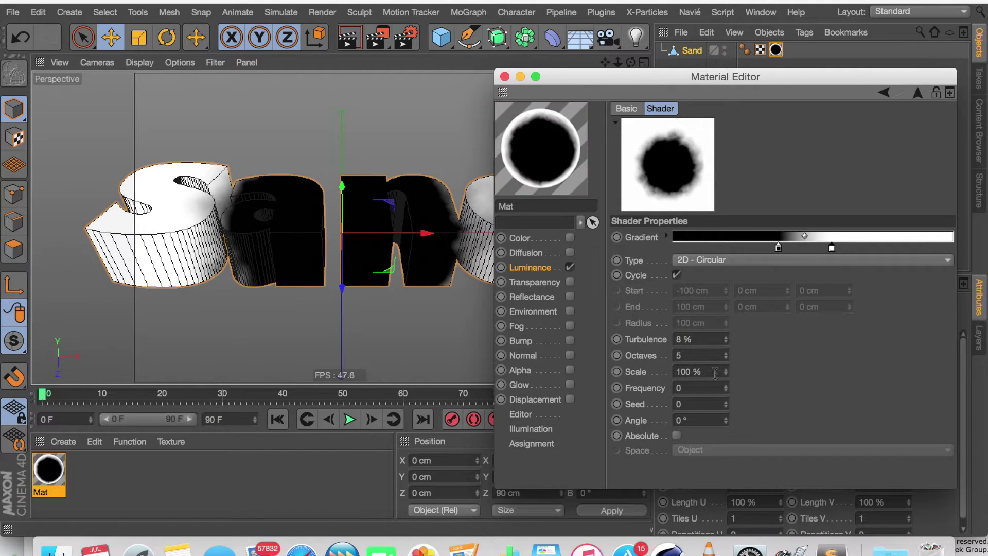
pyautogui.click(715, 372)
pyautogui.write('200')
pyautogui.press('Return')
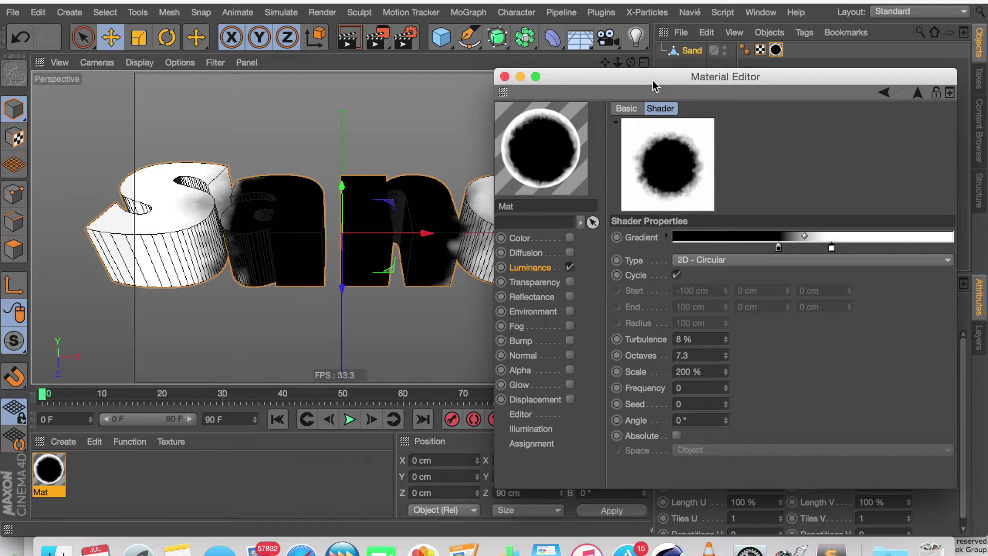
# Add a white knot left of the black one to form a narrow black band
pyautogui.moveTo(654, 85); pyautogui.dragTo(654, 131)
pyautogui.keyDown('ctrl'); pyautogui.moveTo(830, 295); pyautogui.dragTo(746, 295); pyautogui.keyUp('ctrl')
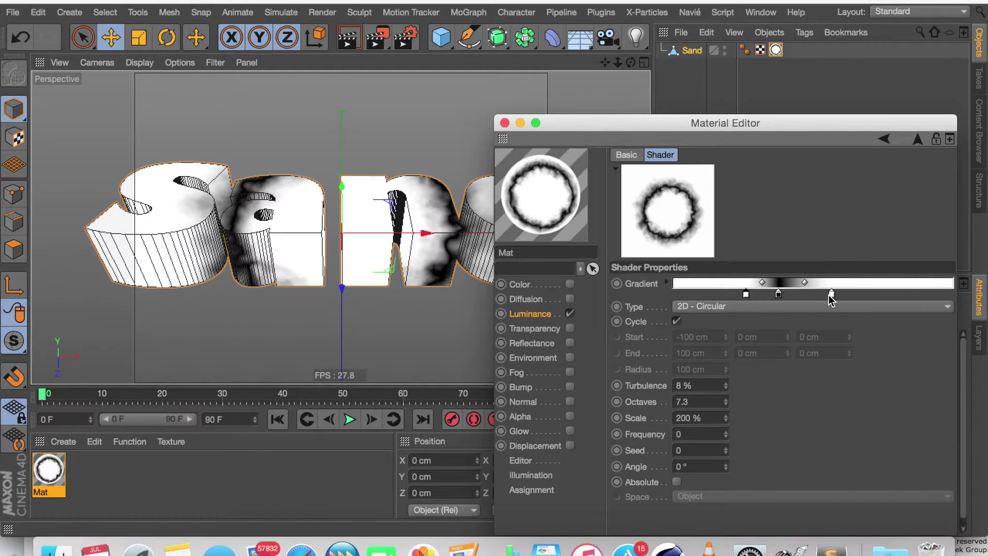
pyautogui.moveTo(831, 295); pyautogui.dragTo(814, 295)
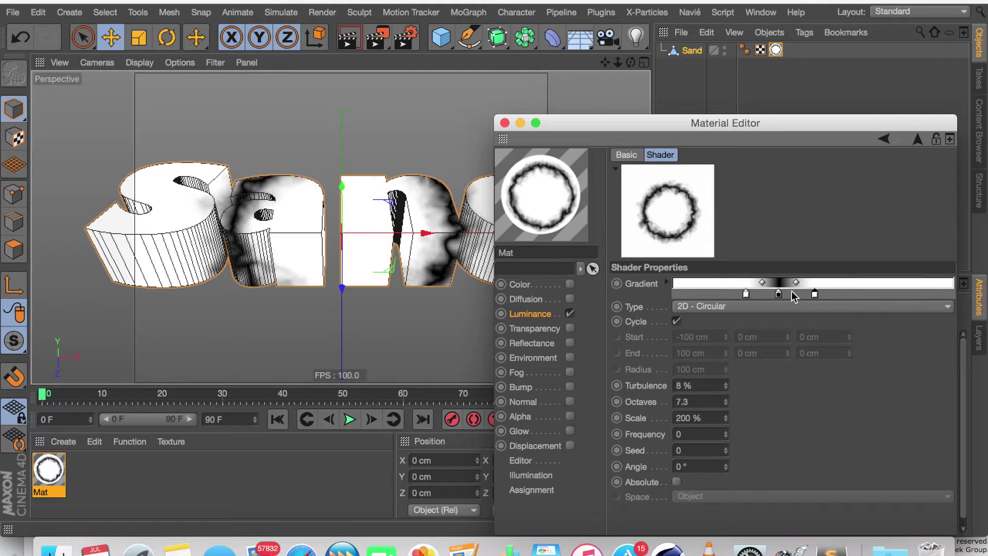
pyautogui.moveTo(746, 294); pyautogui.dragTo(761, 294)
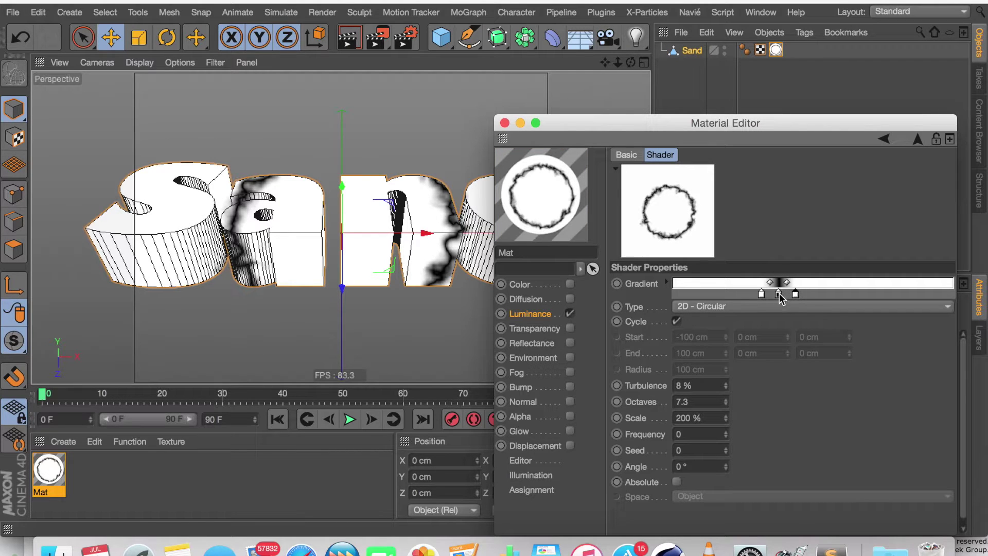
# Set the gradient knot positions to 50%, 54% and 46%
pyautogui.click(665, 283)
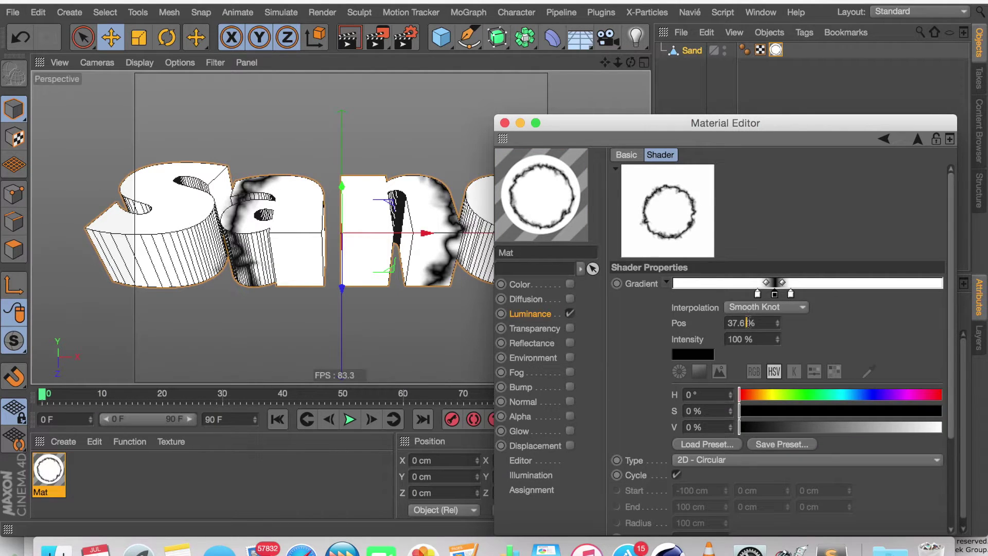
pyautogui.doubleClick(749, 323)
pyautogui.write('50')
pyautogui.press('Return')
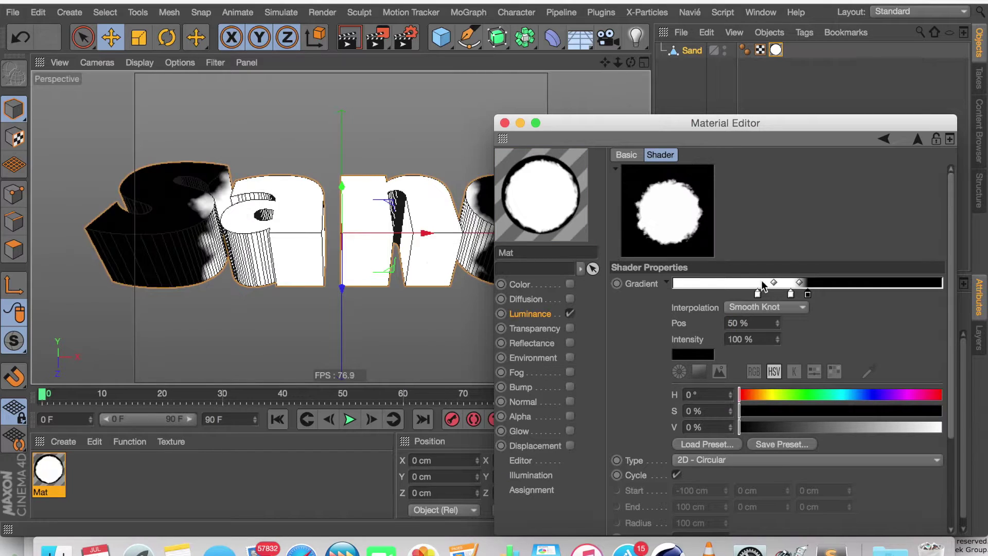
pyautogui.click(790, 293)
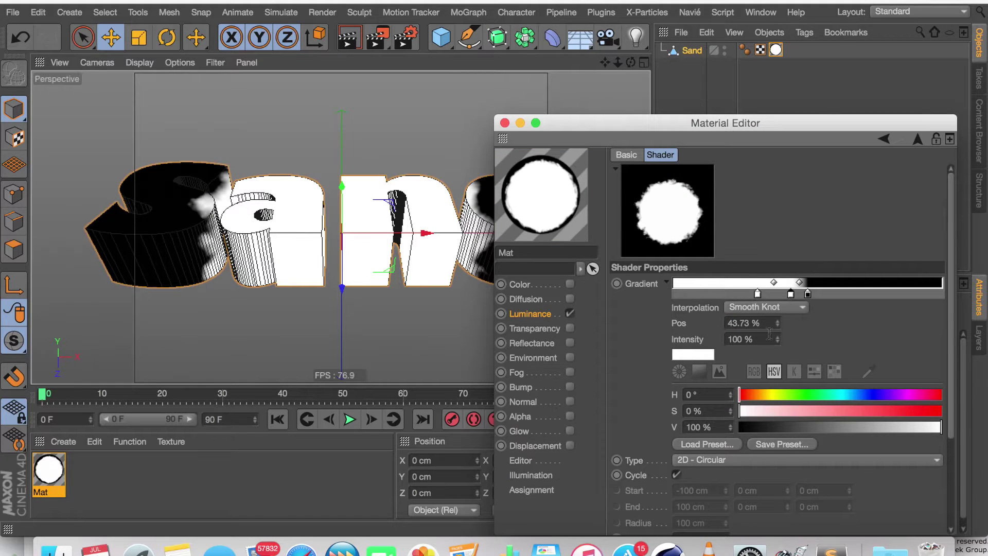
pyautogui.doubleClick(745, 323)
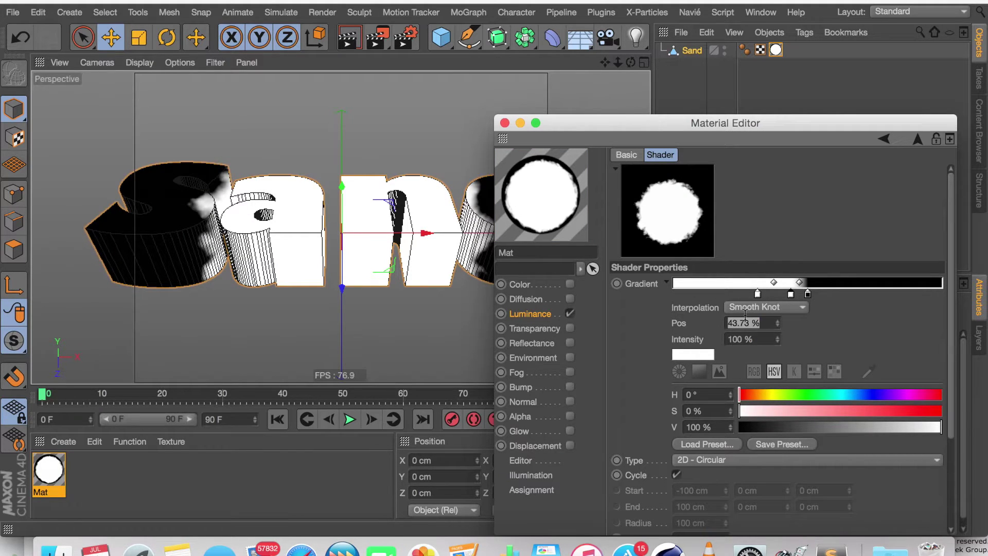
pyautogui.write('54')
pyautogui.press('Return')
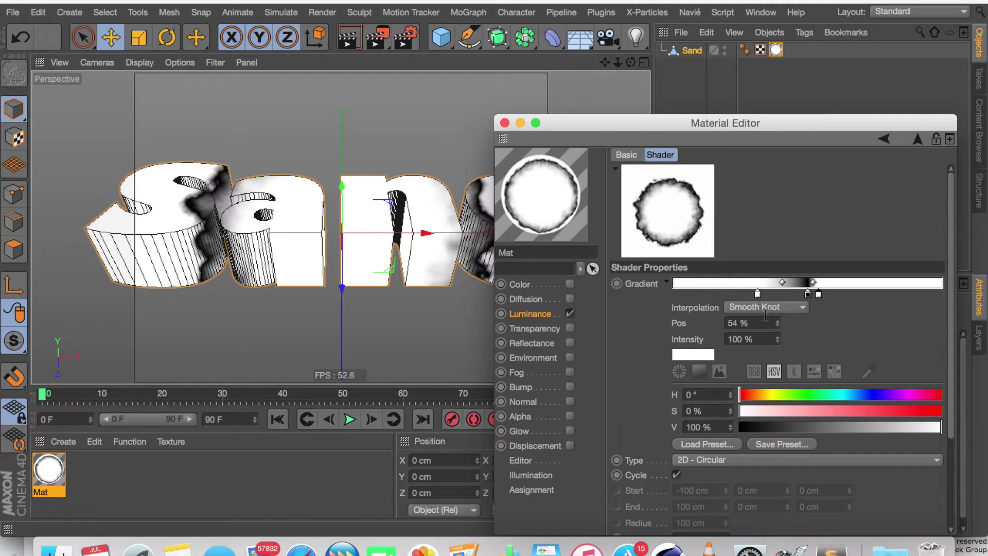
pyautogui.click(757, 294)
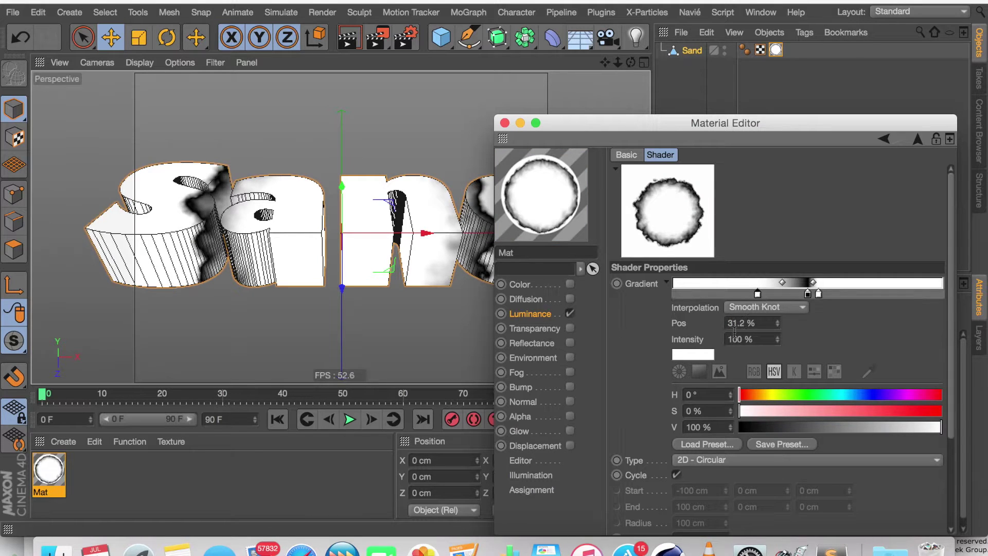
pyautogui.doubleClick(745, 316)
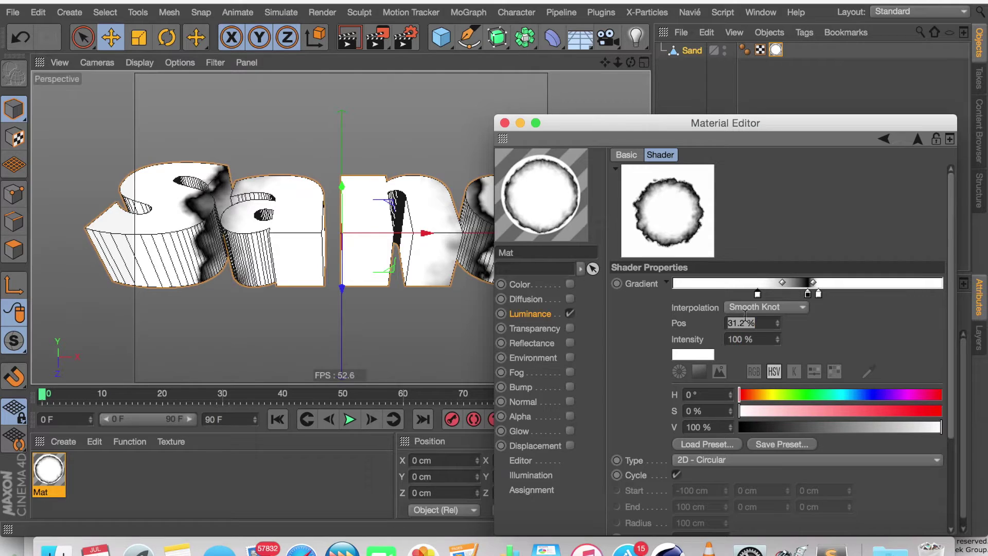
pyautogui.write('46')
pyautogui.press('Return')
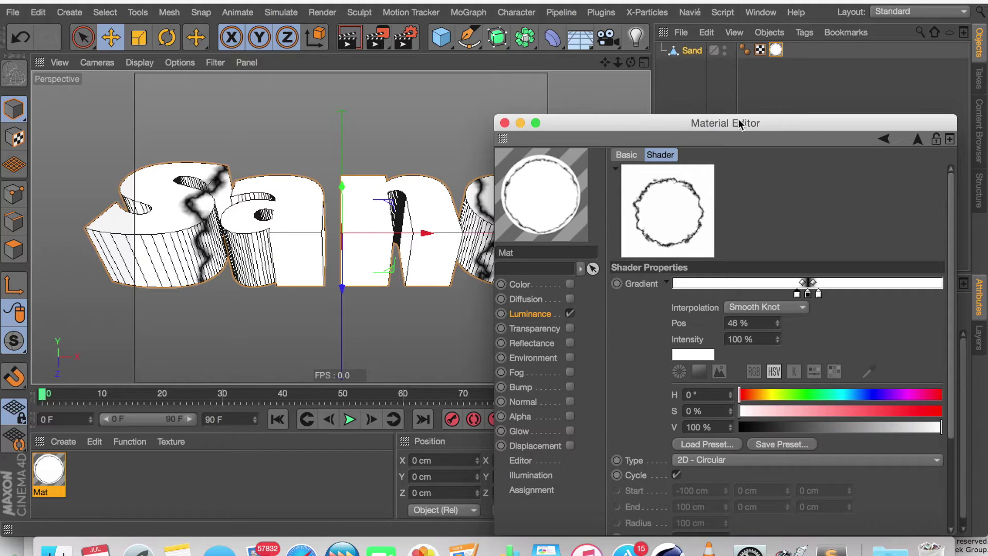
pyautogui.moveTo(738, 123); pyautogui.dragTo(409, 259)
# Delete Sand's existing UVW tag, try generating UVW coordinates, then undo it
pyautogui.click(694, 219)
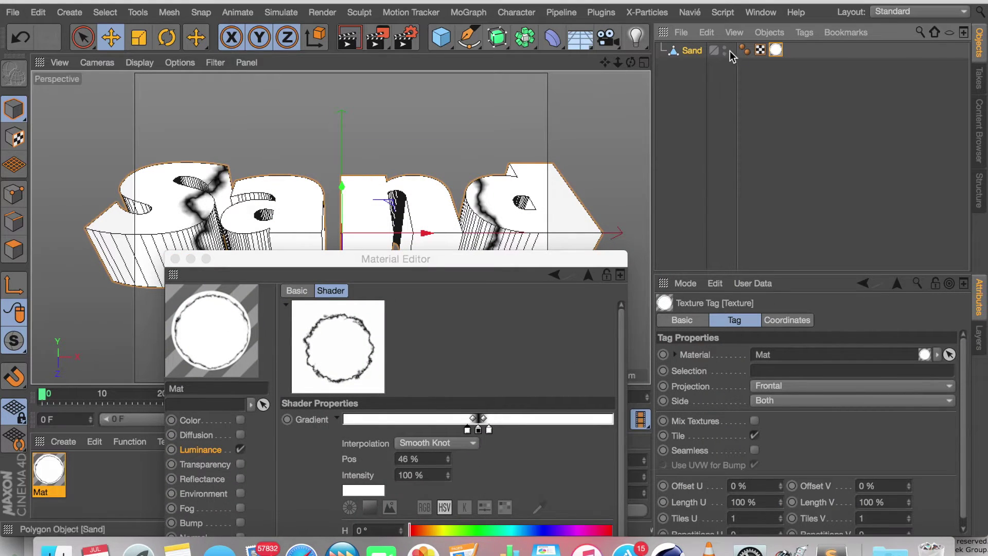
pyautogui.click(762, 51)
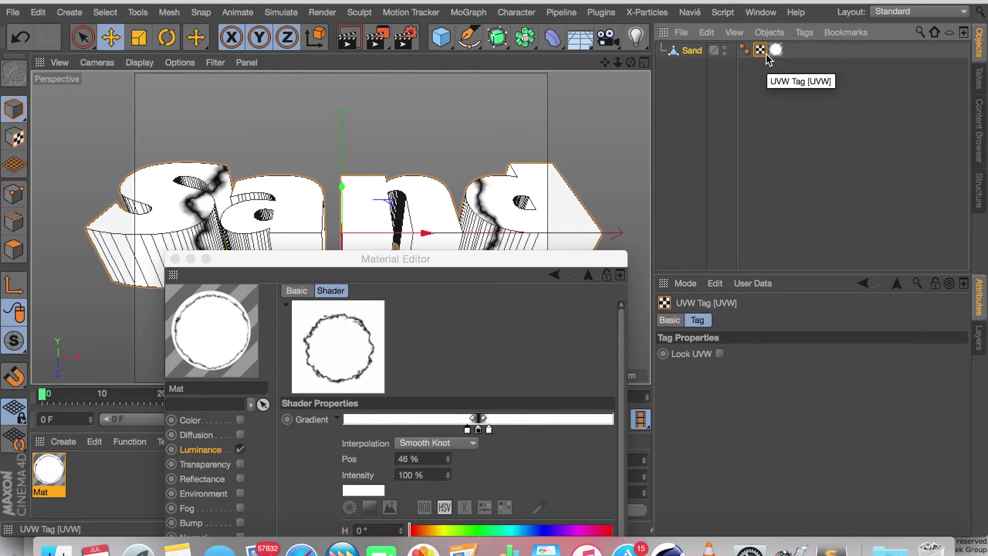
pyautogui.press('Delete')
pyautogui.click(761, 49)
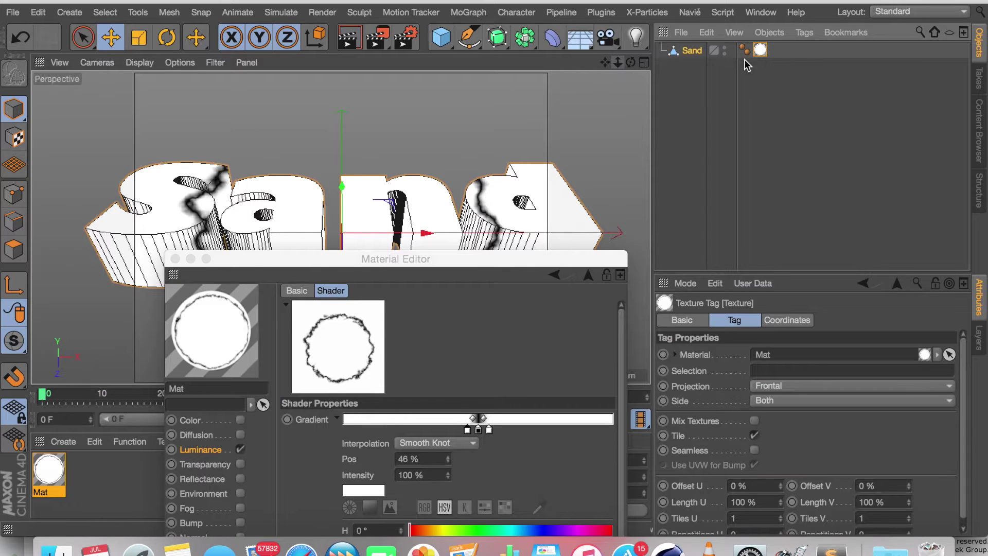
pyautogui.rightClick(761, 51)
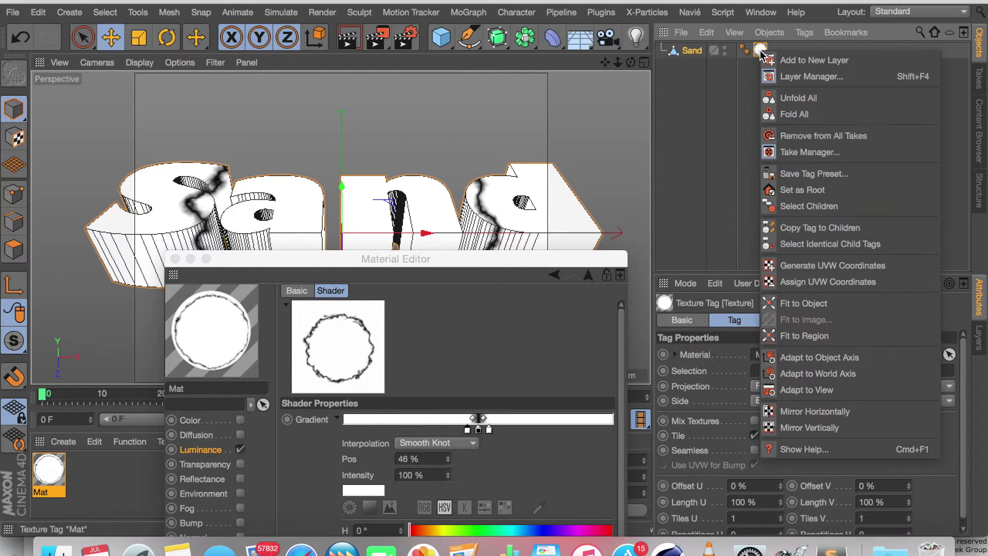
pyautogui.click(837, 266)
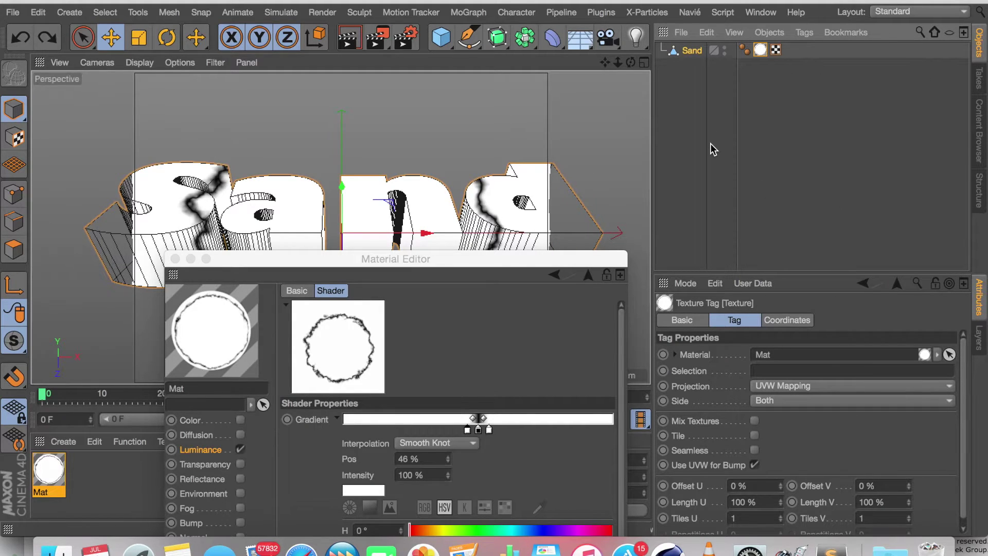
pyautogui.hotkey('ctrl', 'z')
# Generate UVW coordinates from Sand's texture tag and orbit to check the mapping
pyautogui.moveTo(618, 62); pyautogui.dragTo(619, 60)
pyautogui.click(760, 50)
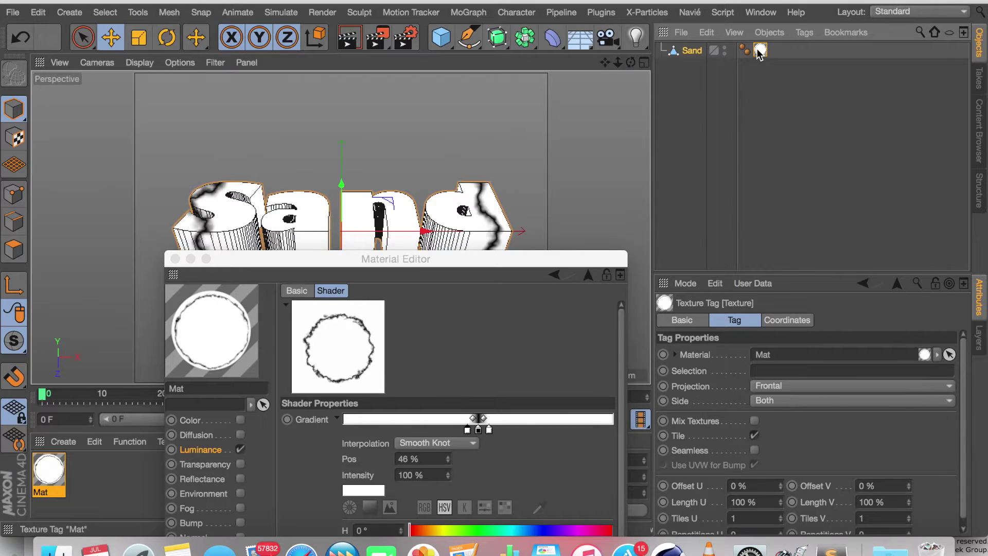
pyautogui.rightClick(760, 51)
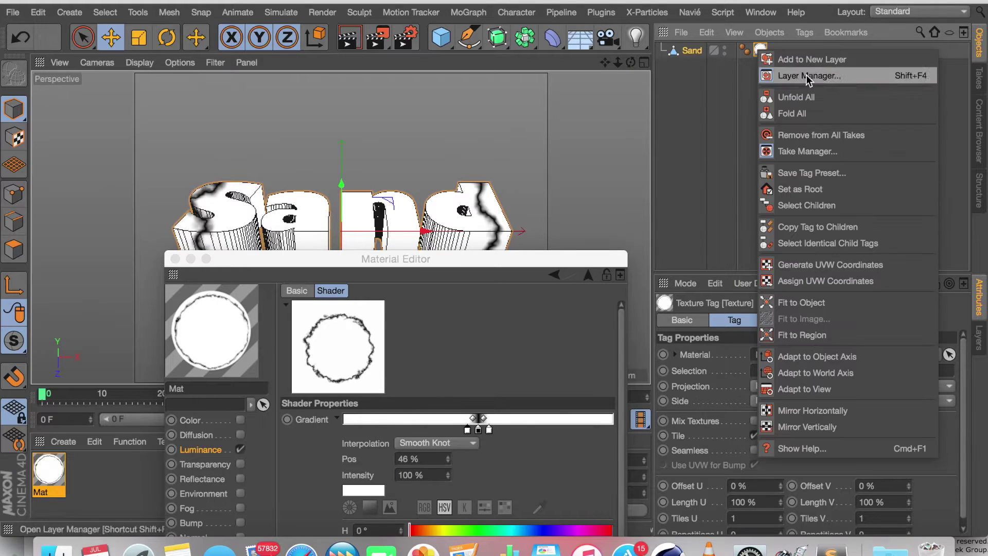
pyautogui.click(829, 263)
pyautogui.click(776, 169)
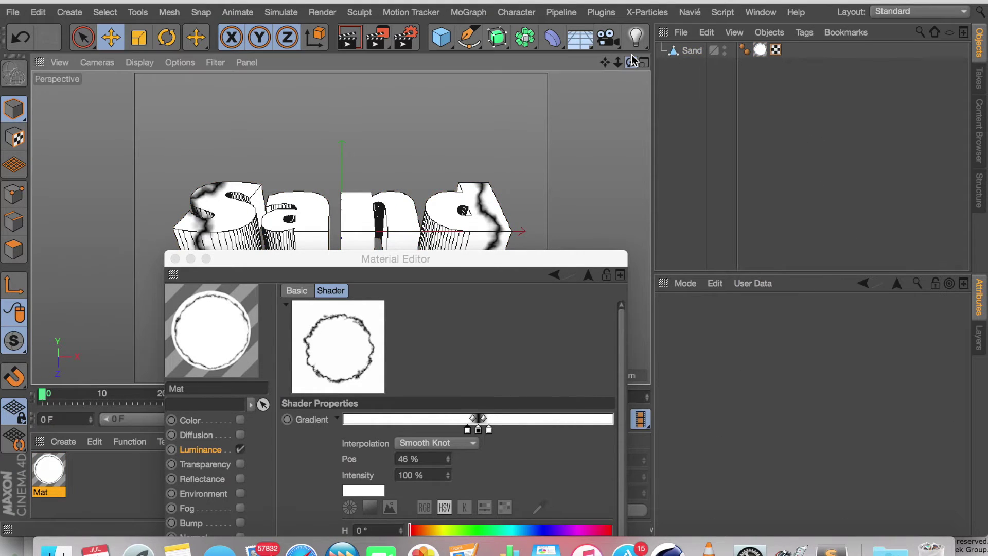
pyautogui.moveTo(634, 61); pyautogui.dragTo(687, 74)
# Enable Show Sub-channels on the Gradient parameter and move the timeline to frame 50
pyautogui.moveTo(464, 260); pyautogui.dragTo(775, 86)
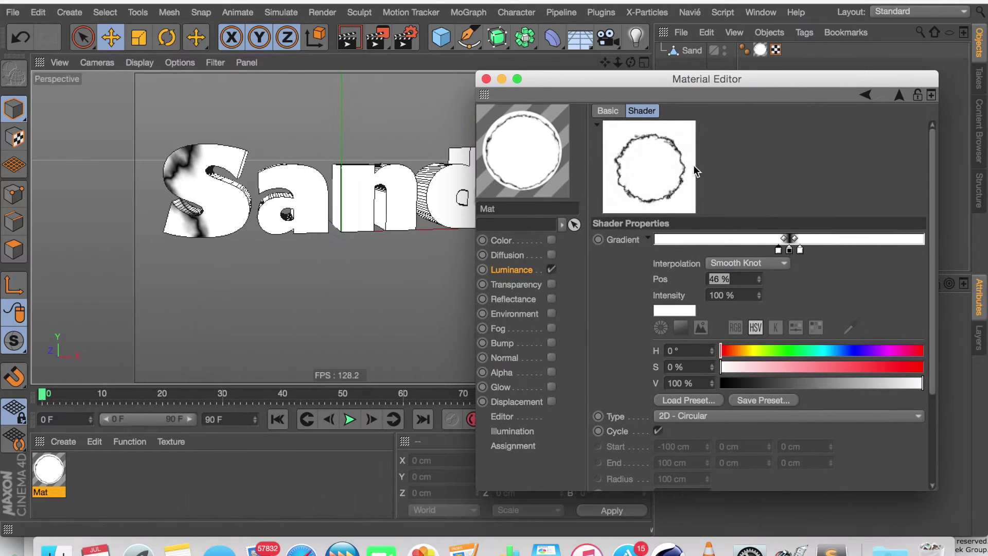
pyautogui.click(632, 245)
pyautogui.rightClick(633, 248)
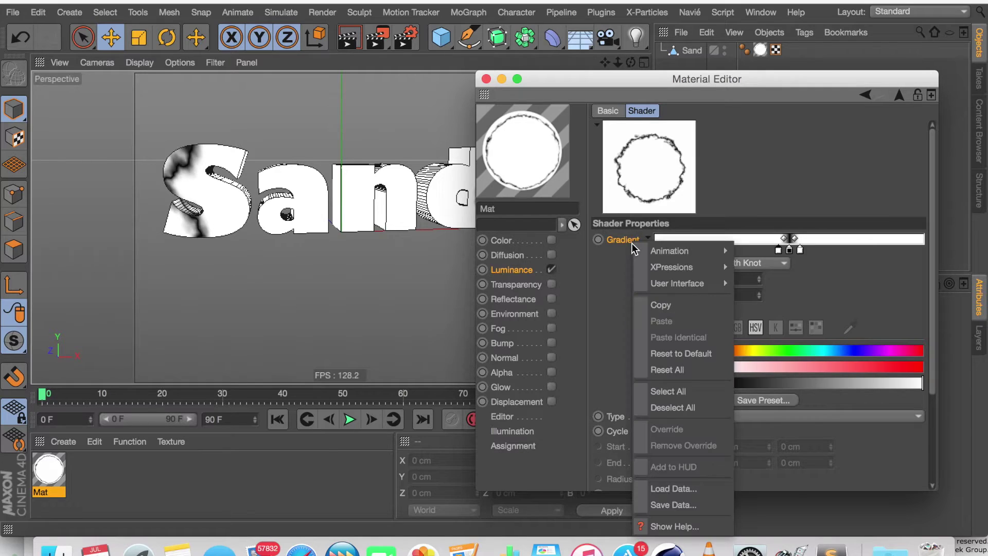
pyautogui.moveTo(658, 289)
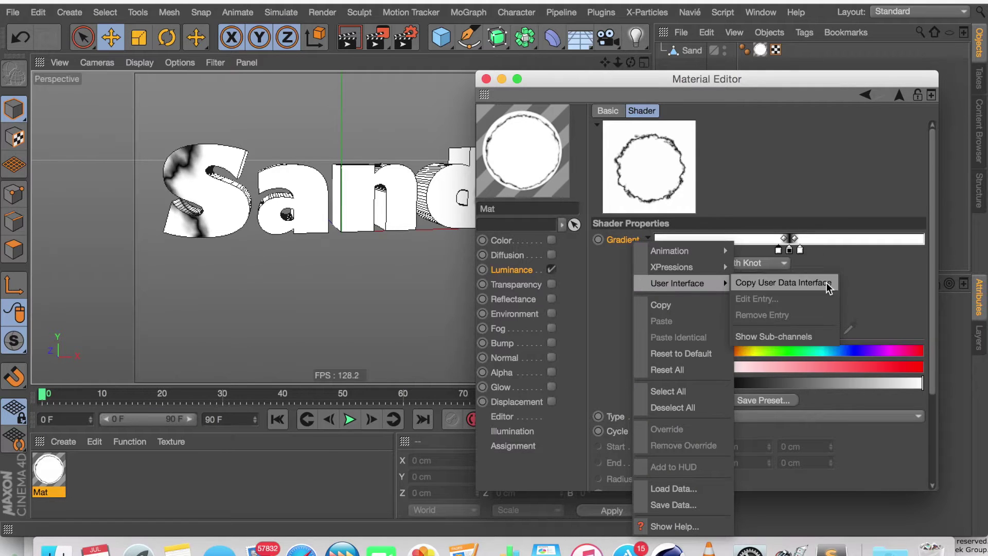
pyautogui.click(781, 339)
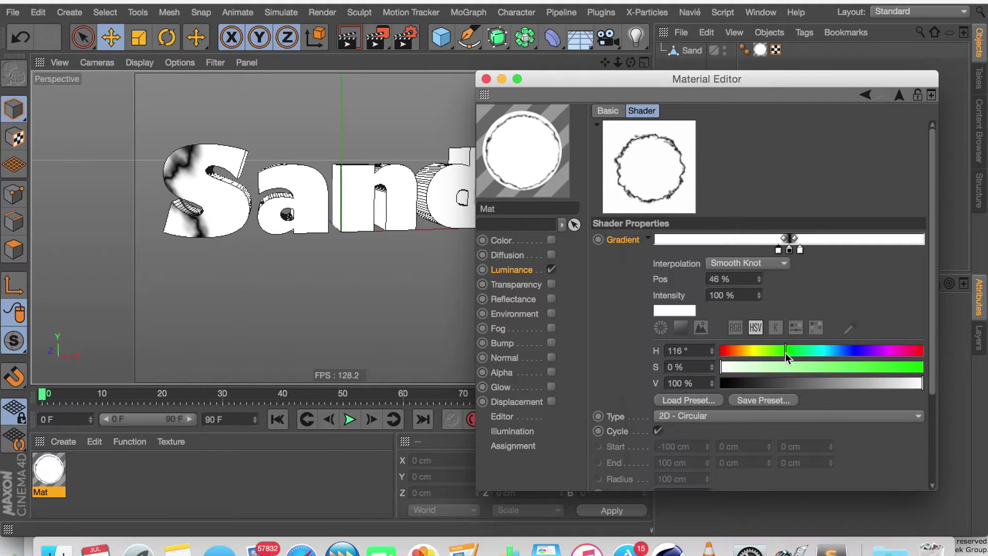
pyautogui.rightClick(640, 242)
pyautogui.moveTo(669, 277)
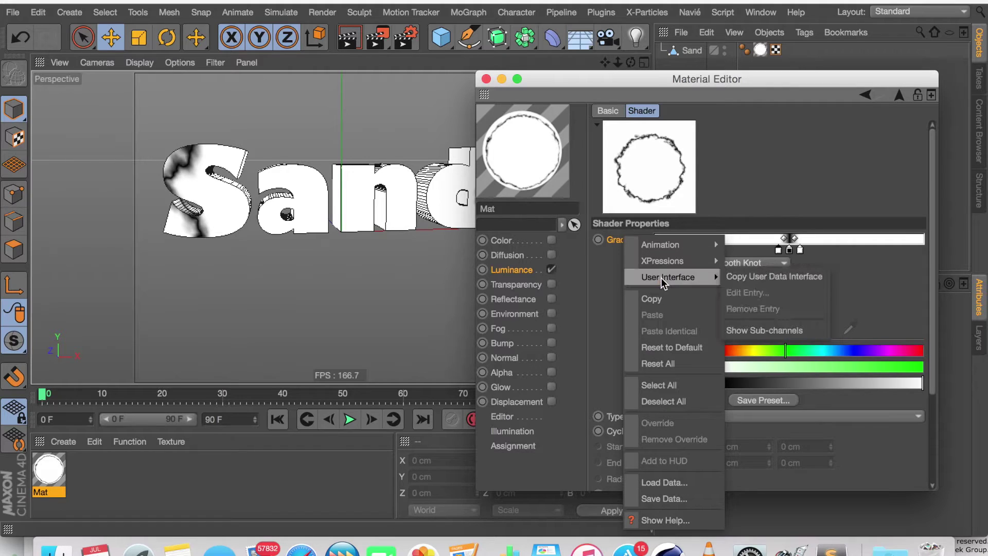
pyautogui.click(753, 335)
pyautogui.scroll(-5, 640, 400)
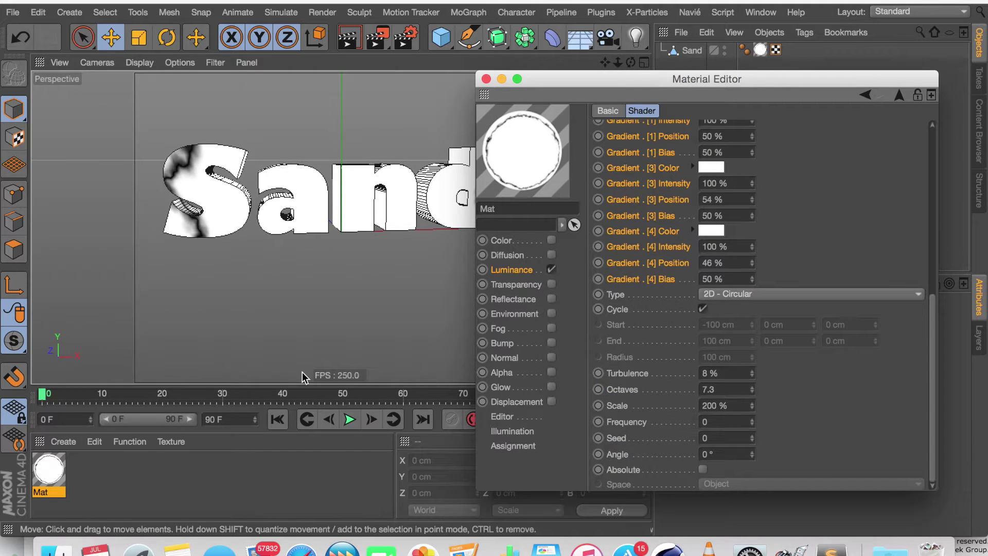
pyautogui.click(338, 400)
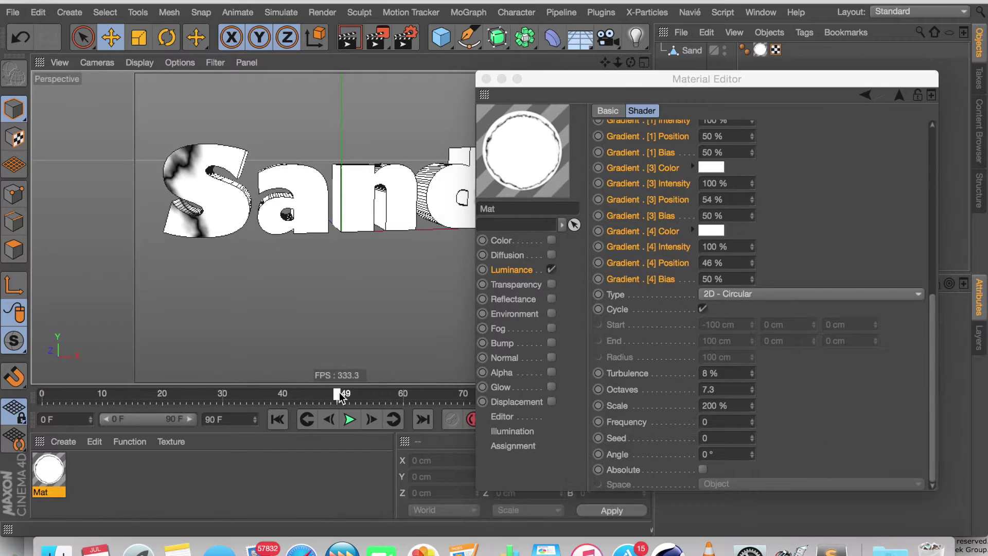
pyautogui.moveTo(338, 399); pyautogui.dragTo(344, 399)
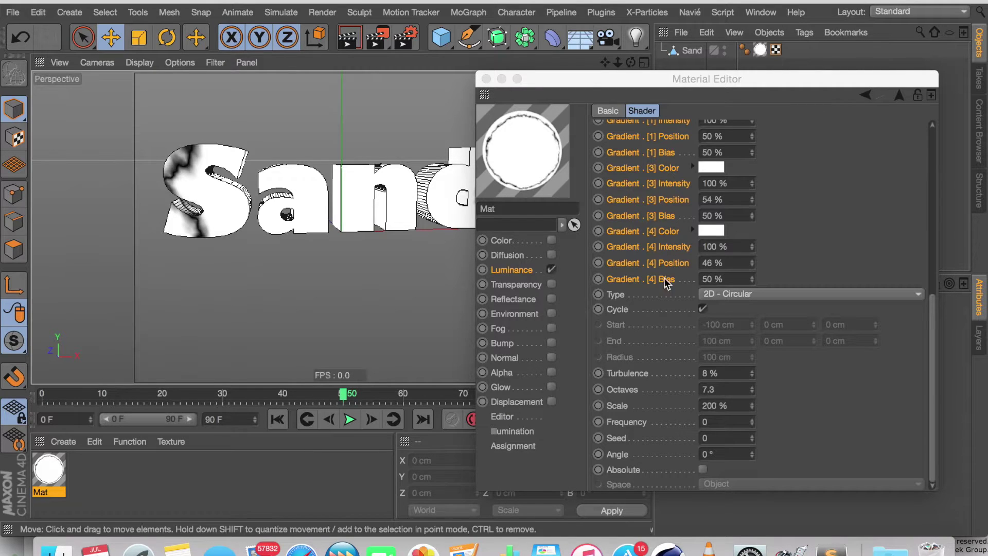
# Set keyframes on all the gradient knot sub-channels at frame 50
pyautogui.click(656, 190)
pyautogui.scroll(5, 656, 190)
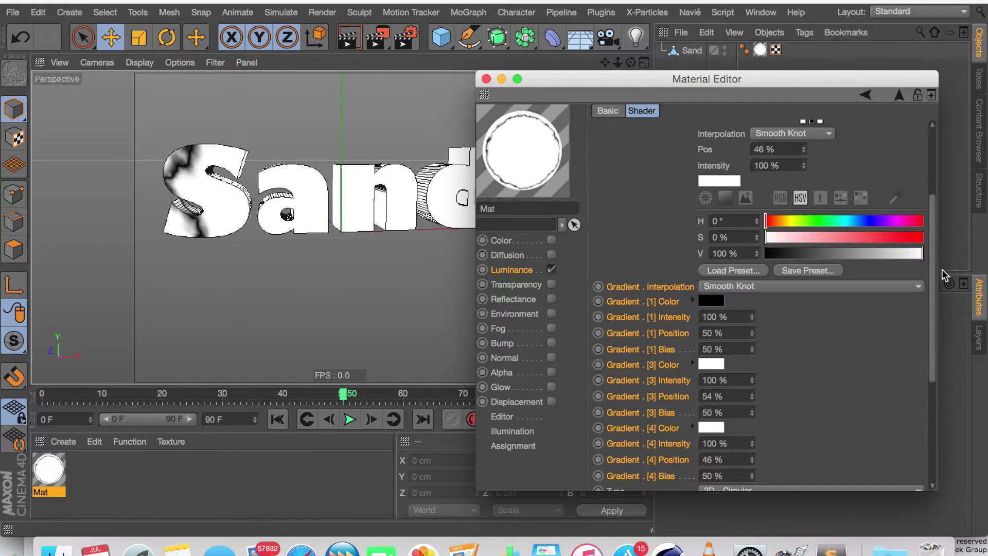
pyautogui.scroll(4, 923, 217)
pyautogui.scroll(-1, 895, 242)
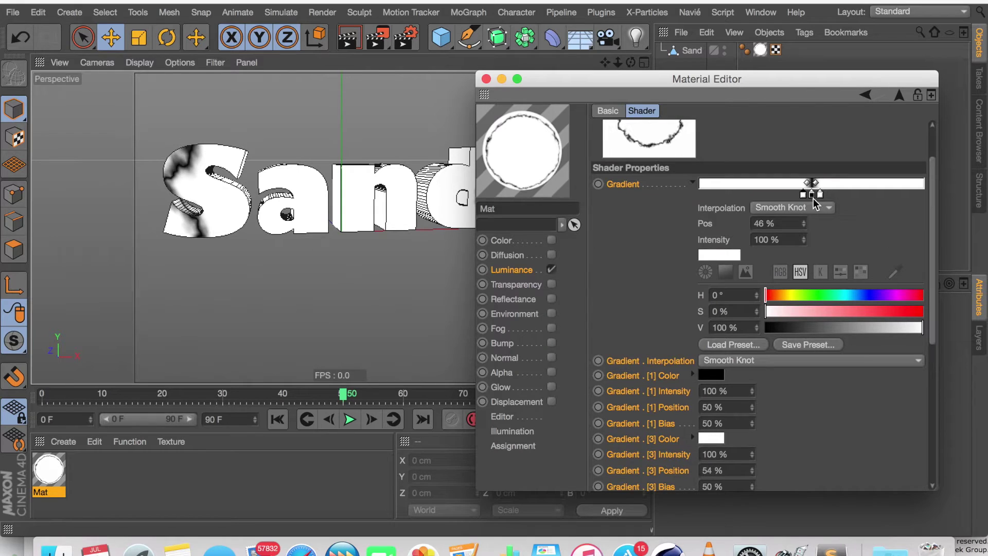
pyautogui.moveTo(932, 339); pyautogui.dragTo(915, 428)
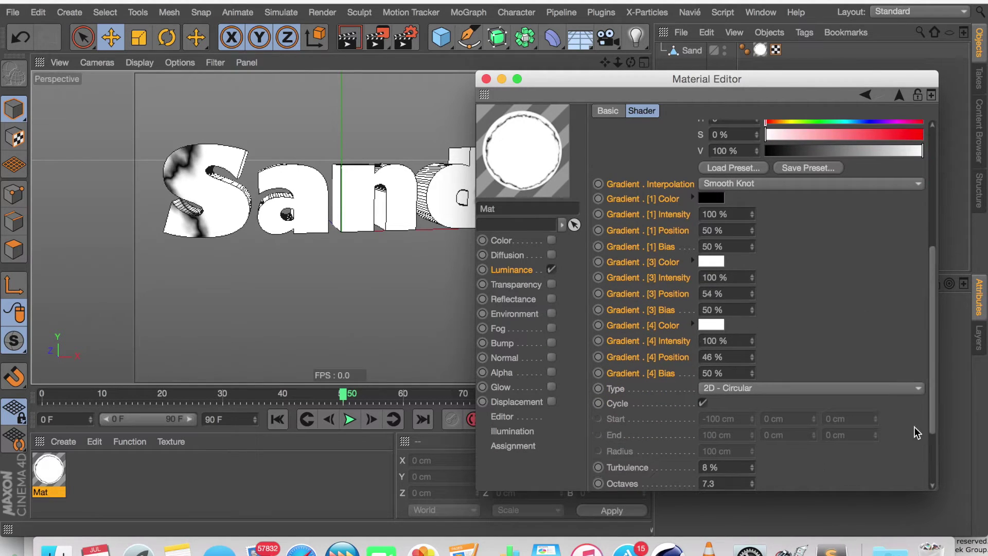
pyautogui.click(598, 231)
pyautogui.click(599, 246)
# Move the timeline back to the start and collapse the gradient knot details
pyautogui.moveTo(335, 390); pyautogui.dragTo(37, 395)
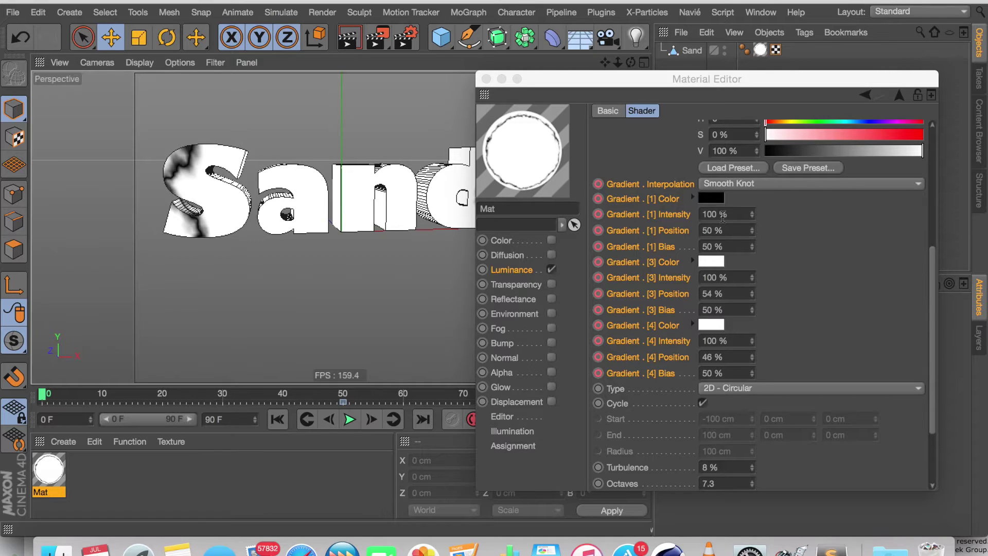
pyautogui.click(726, 230)
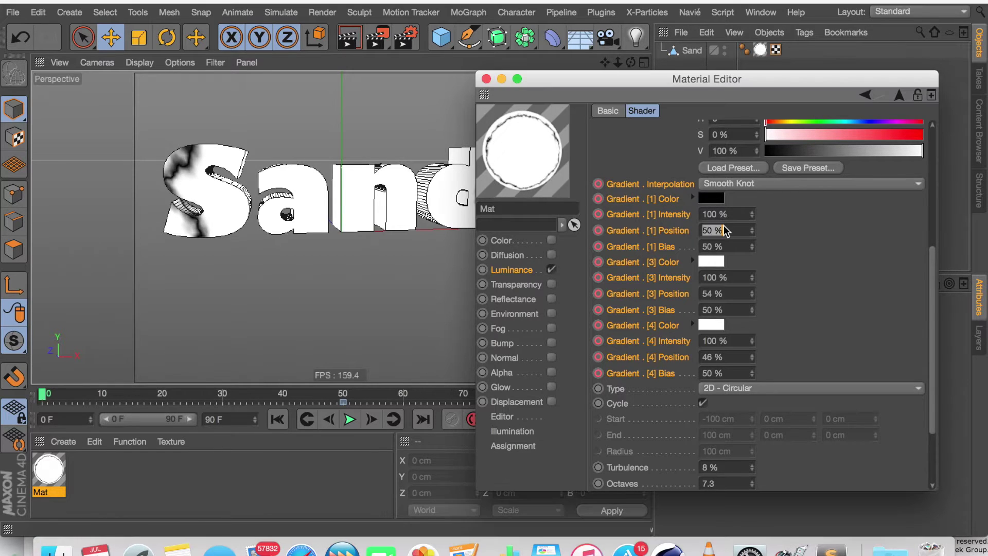
pyautogui.scroll(-2, 923, 330)
pyautogui.scroll(5, 923, 288)
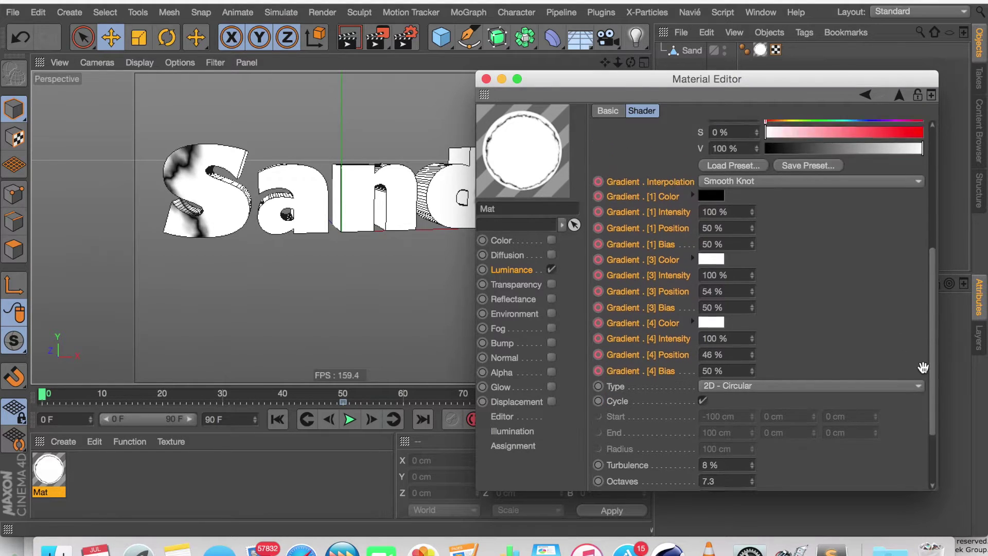
pyautogui.scroll(1, 780, 334)
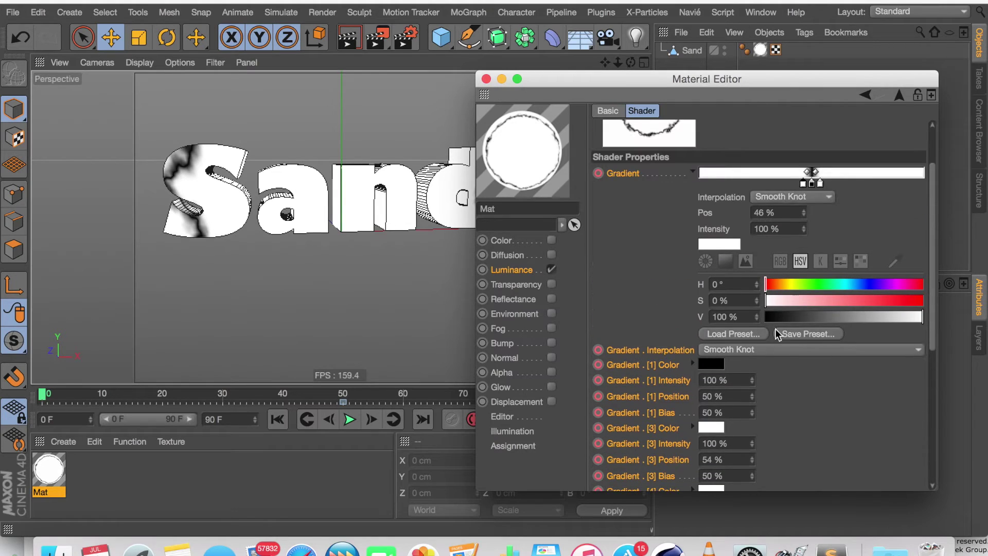
pyautogui.click(693, 172)
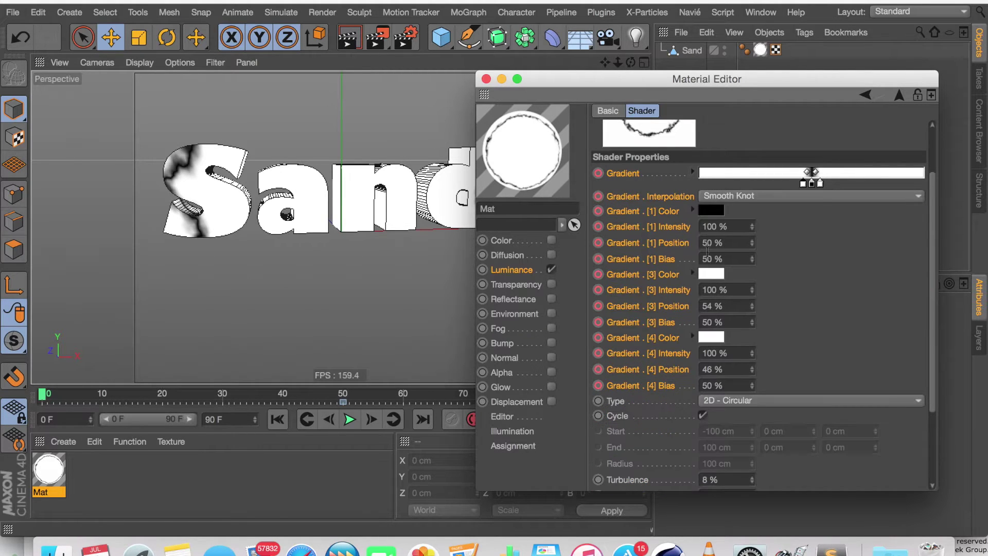
# Set the first knot's position to 0.2% and the fourth knot's to 0%
pyautogui.click(713, 227)
pyautogui.click(712, 238)
pyautogui.write('.2')
pyautogui.press('Return')
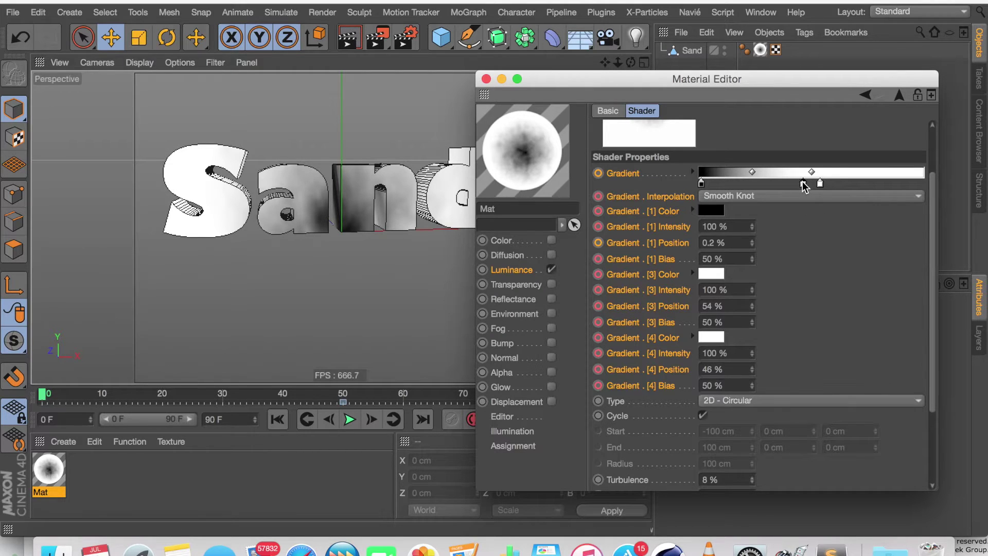
pyautogui.moveTo(803, 183); pyautogui.dragTo(760, 183)
pyautogui.click(723, 371)
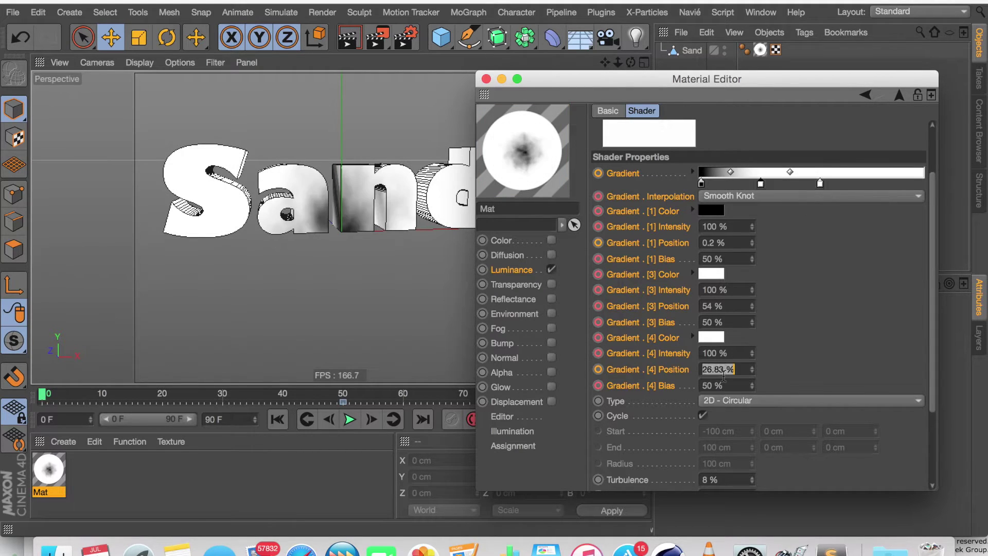
pyautogui.write('0')
pyautogui.press('Return')
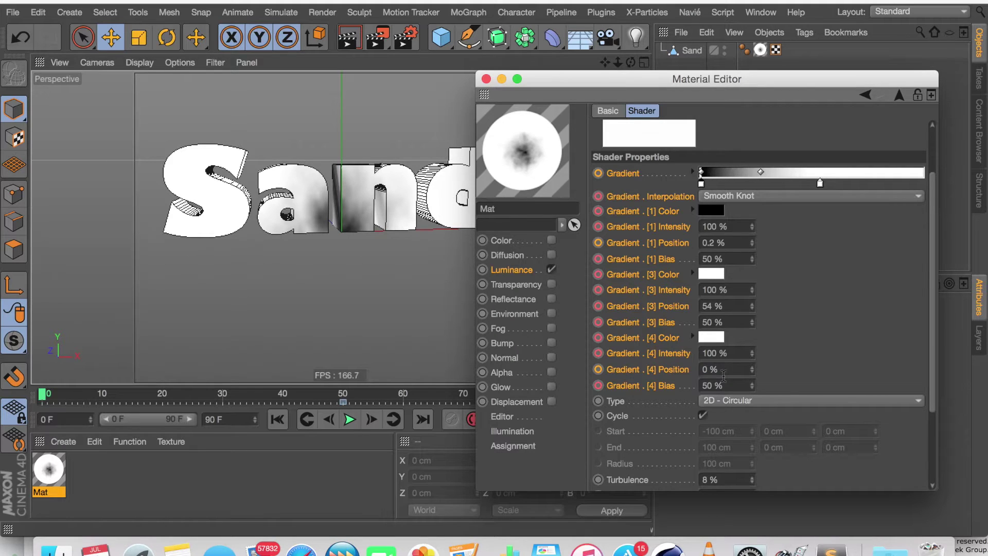
# Set the third knot's position to 0.4% and keyframe the knots at frame 0
pyautogui.click(819, 183)
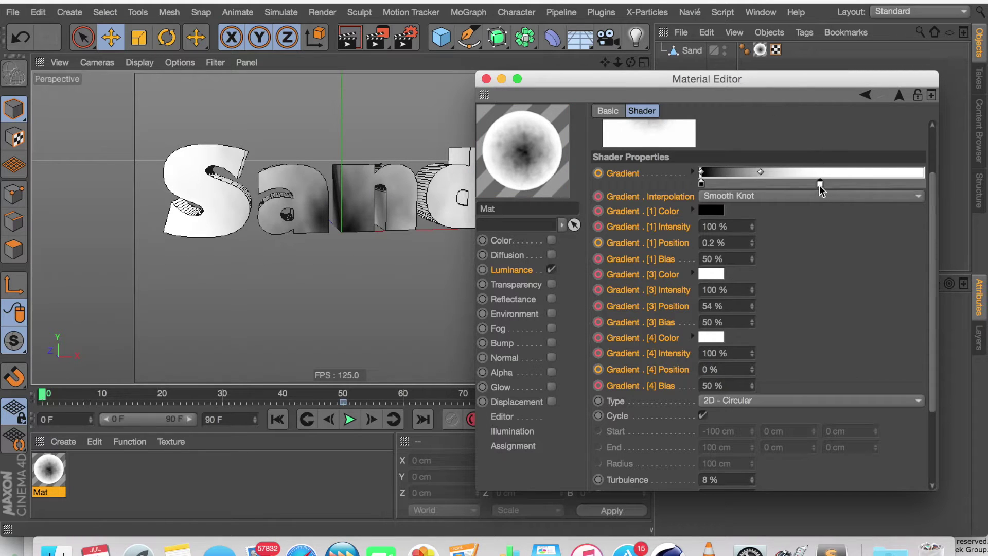
pyautogui.click(737, 248)
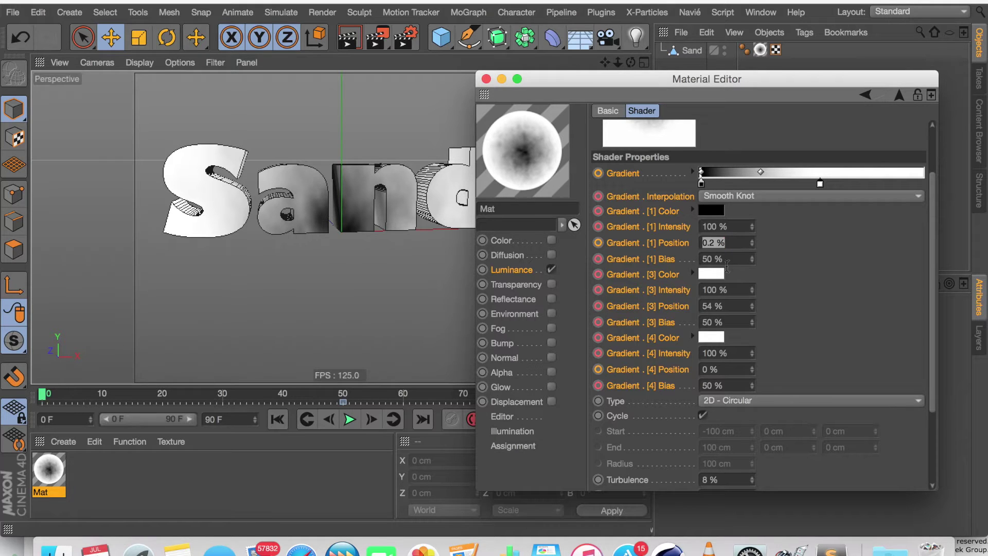
pyautogui.click(722, 307)
pyautogui.moveTo(721, 306); pyautogui.dragTo(616, 297)
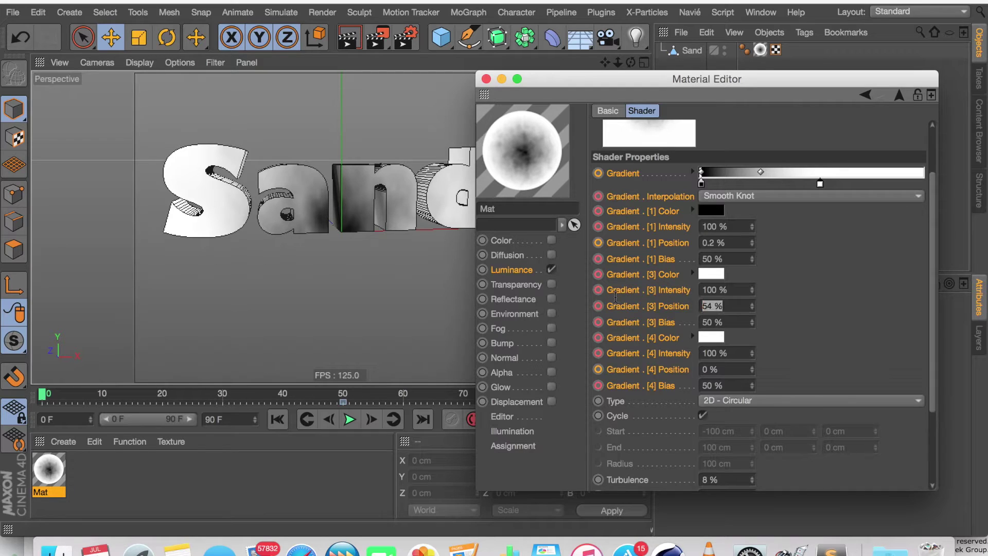
pyautogui.write('0.4')
pyautogui.press('Return')
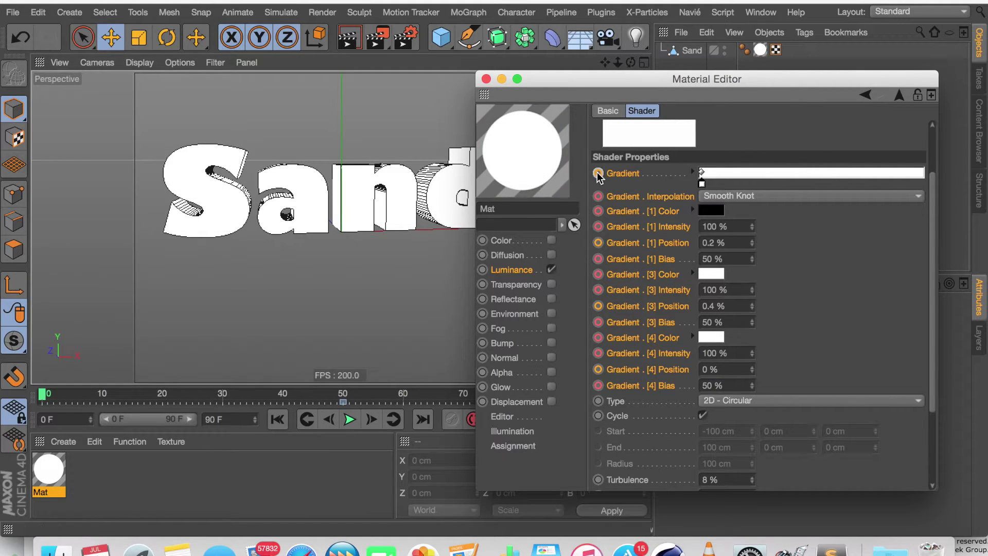
pyautogui.keyDown('ctrl'); pyautogui.click(598, 306); pyautogui.keyUp('ctrl')
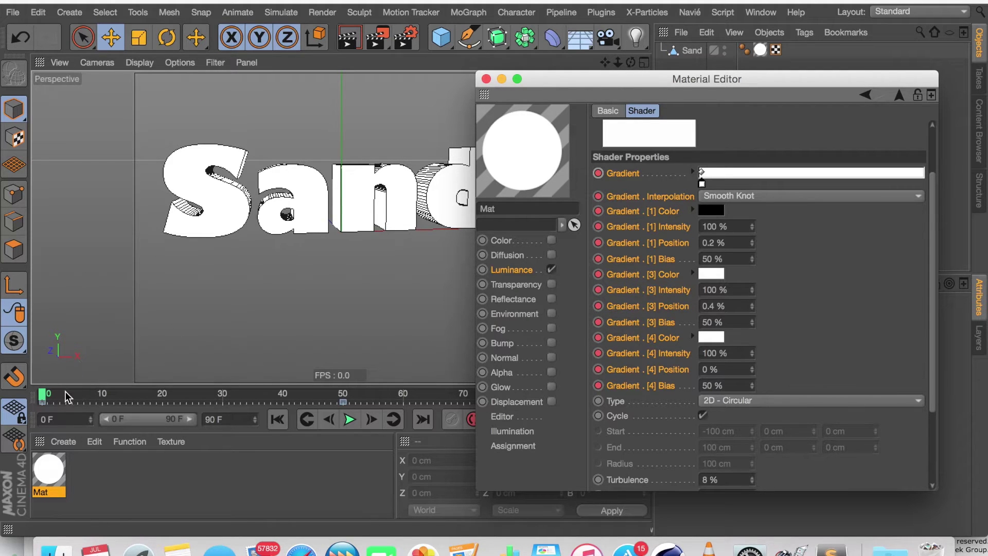
# Preview the gradient animation at frame 34, move the Material Editor aside, and check frame 90
pyautogui.moveTo(66, 397); pyautogui.dragTo(249, 394)
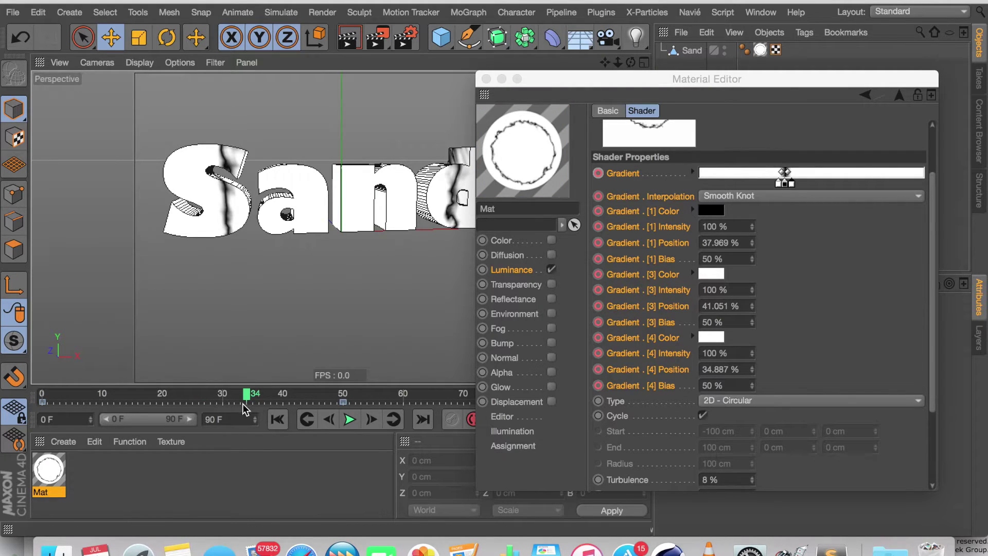
pyautogui.moveTo(592, 77); pyautogui.dragTo(819, 113)
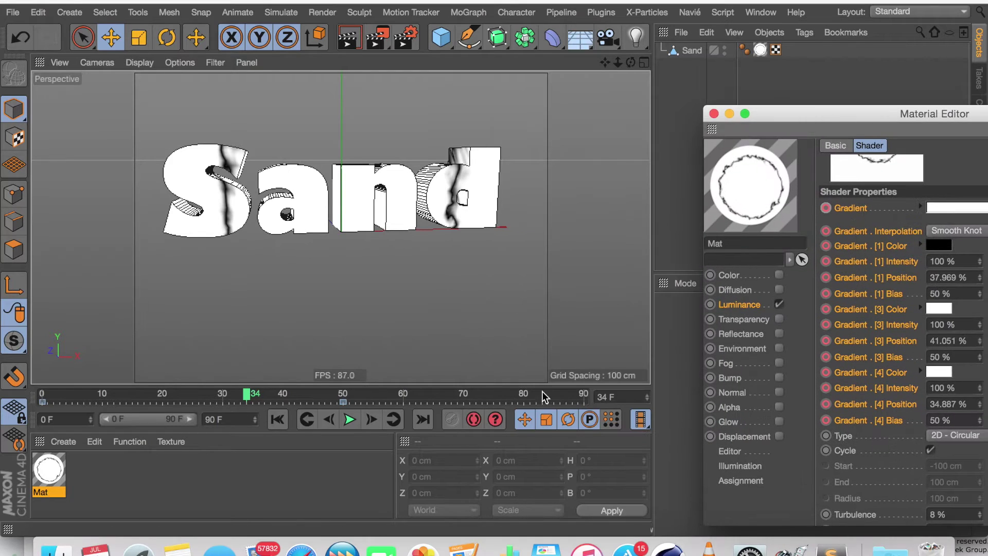
pyautogui.moveTo(544, 397); pyautogui.dragTo(583, 396)
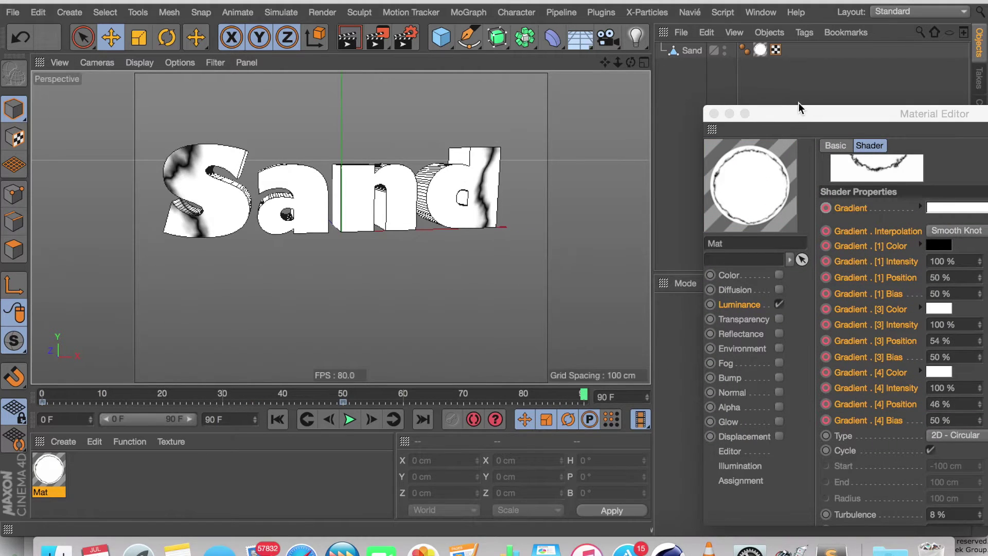
# Move the third Luminance gradient knot to the right end at 100%
pyautogui.moveTo(799, 107); pyautogui.dragTo(463, 108)
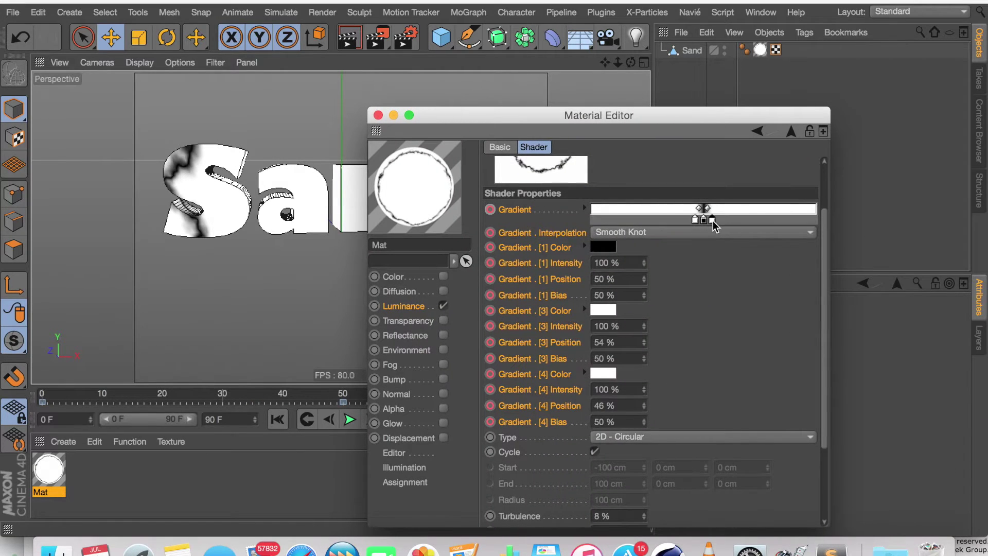
pyautogui.moveTo(712, 220); pyautogui.dragTo(773, 220)
pyautogui.click(631, 340)
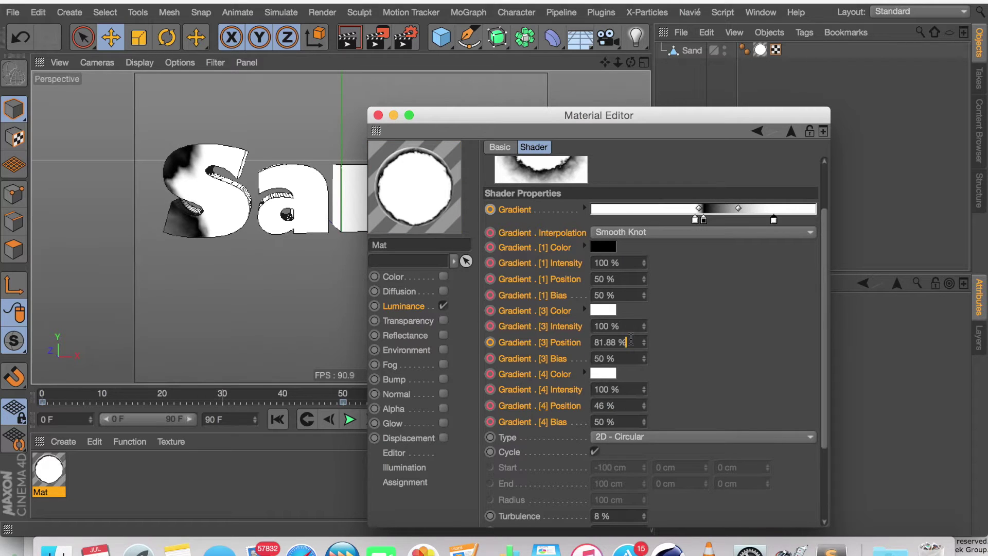
pyautogui.doubleClick(631, 339)
pyautogui.write('100')
pyautogui.press('Return')
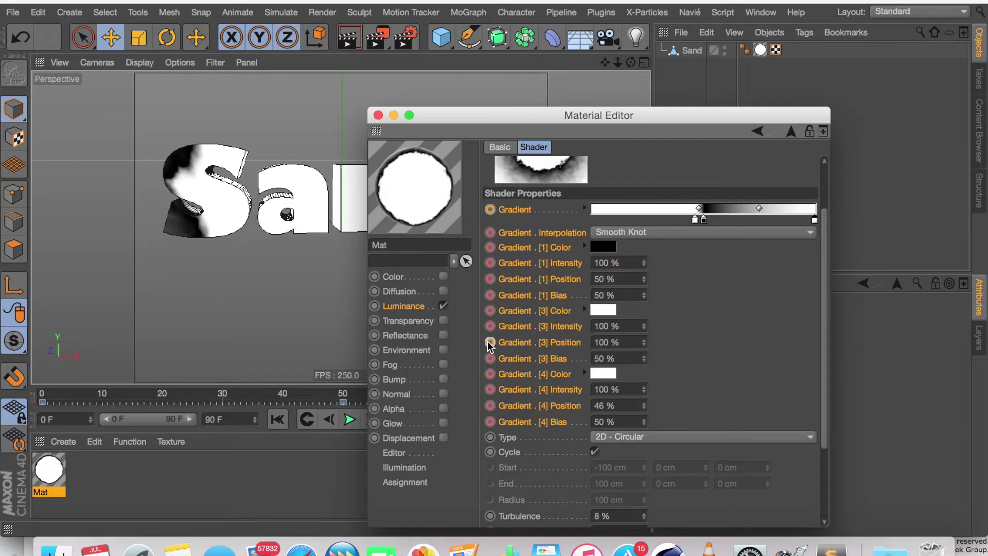
# Set the first knot to 99.8% and the fourth to 99.5%, then keyframe the gradient
pyautogui.click(703, 220)
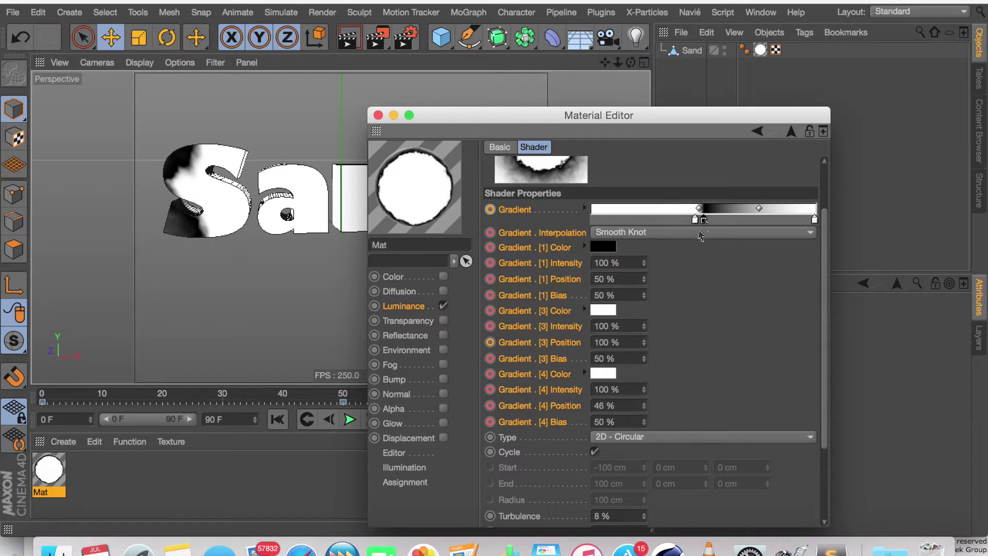
pyautogui.click(612, 280)
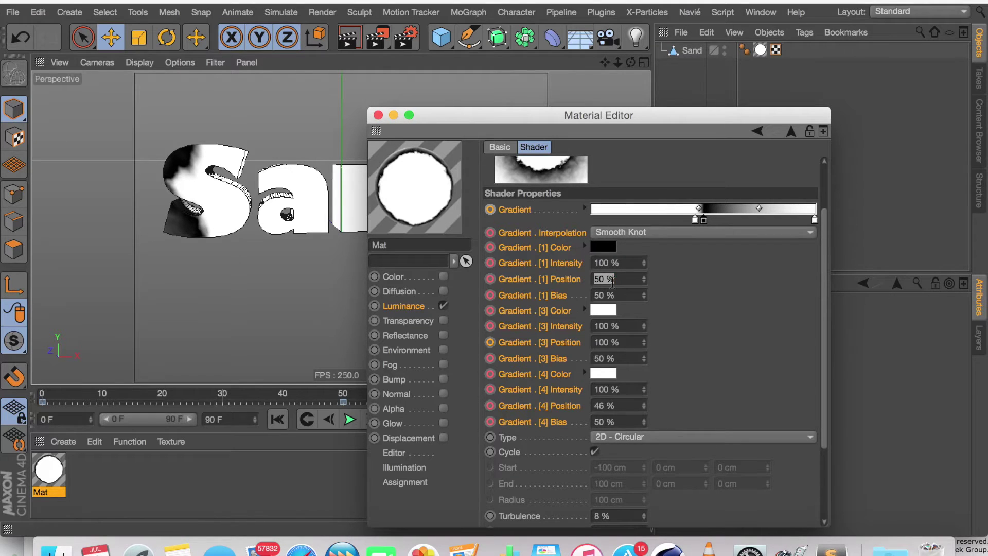
pyautogui.write('99.8')
pyautogui.press('Return')
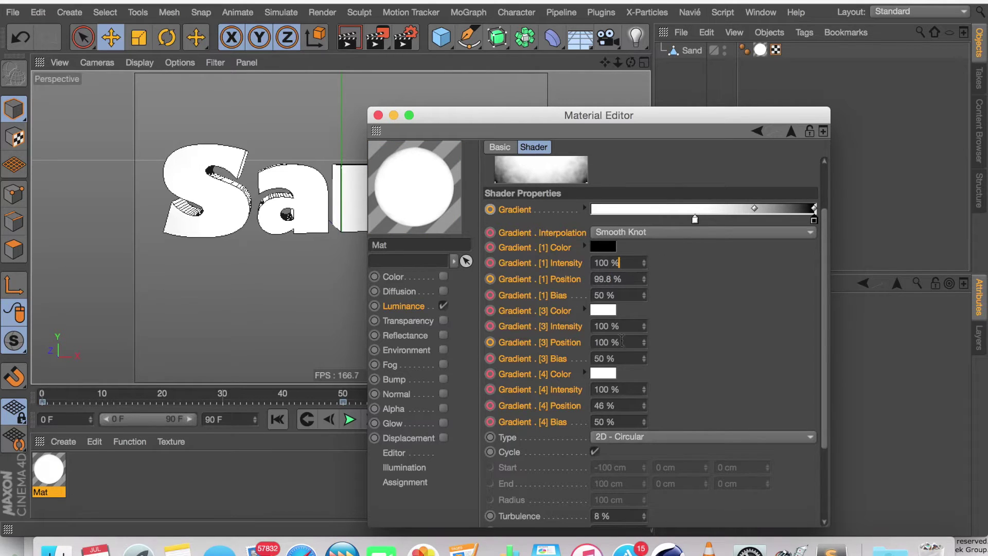
pyautogui.click(694, 220)
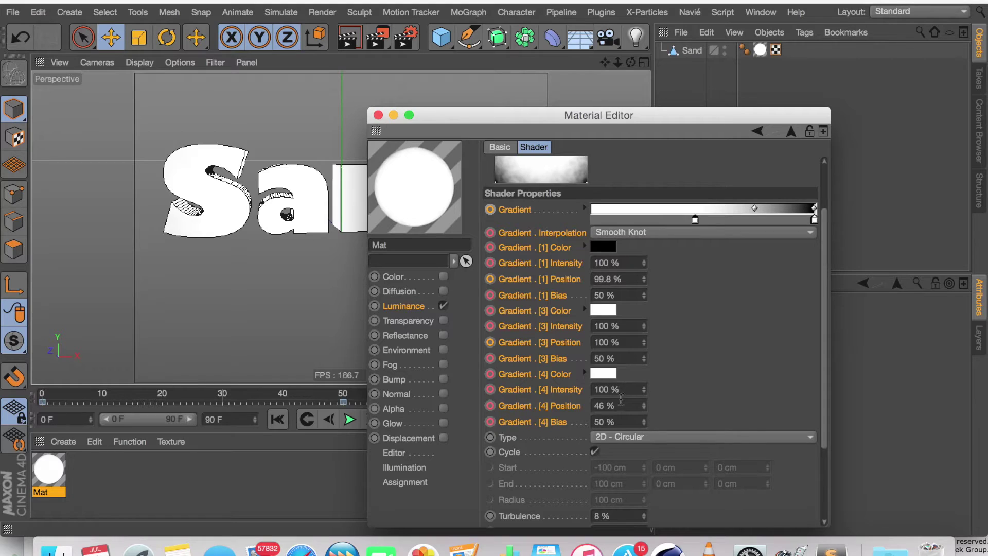
pyautogui.doubleClick(622, 401)
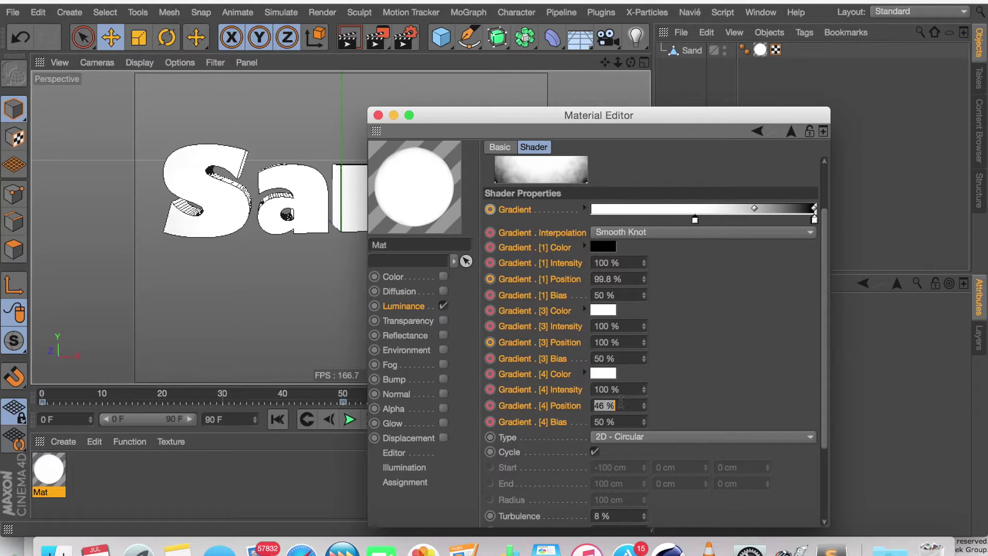
pyautogui.write('99.5')
pyautogui.press('Return')
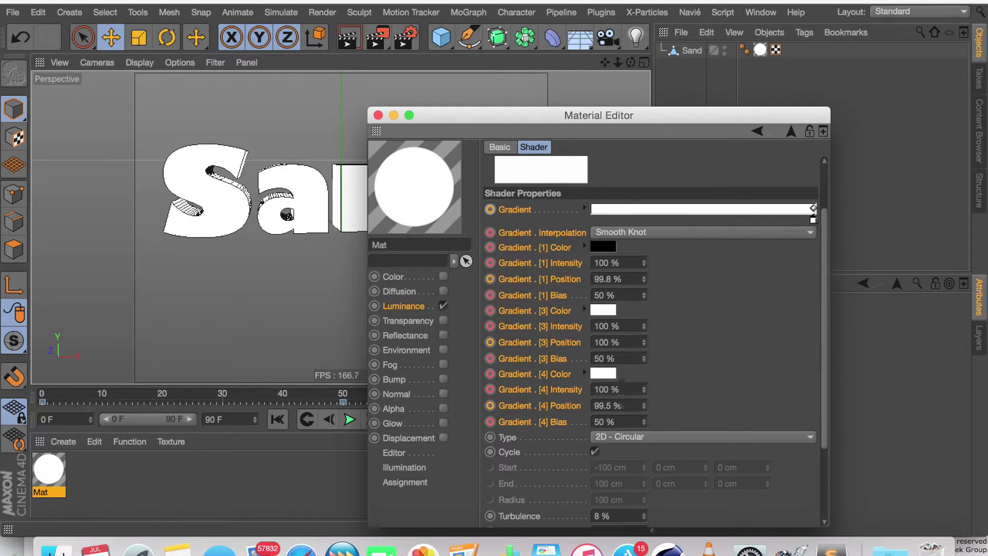
pyautogui.click(490, 278)
# Scrub the dissolve through frames 66, 44 and 7, turn the view to face Sand, and stop at frame 33
pyautogui.moveTo(516, 112); pyautogui.dragTo(625, 48)
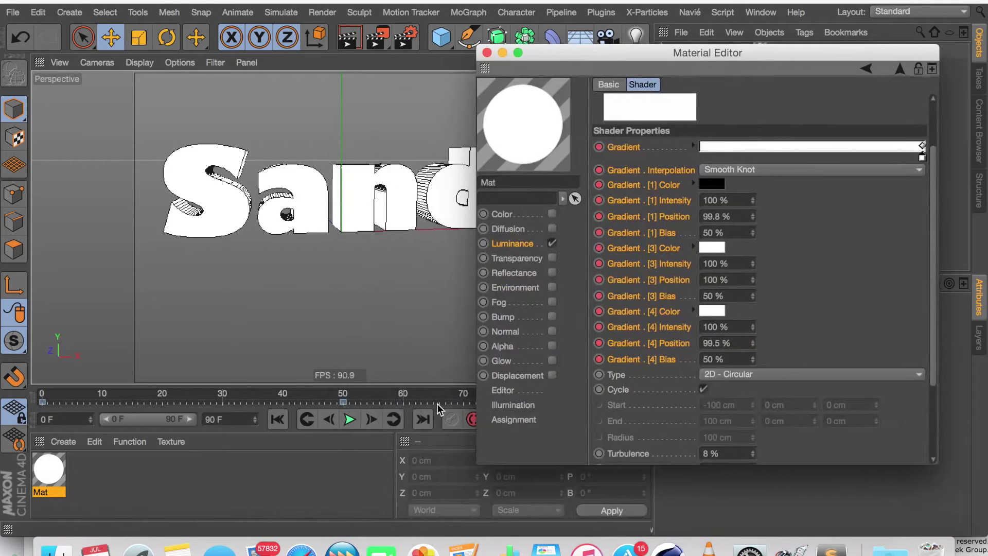
pyautogui.click(439, 396)
pyautogui.moveTo(435, 396); pyautogui.dragTo(306, 396)
pyautogui.moveTo(226, 394); pyautogui.dragTo(90, 414)
pyautogui.moveTo(612, 52); pyautogui.dragTo(801, 166)
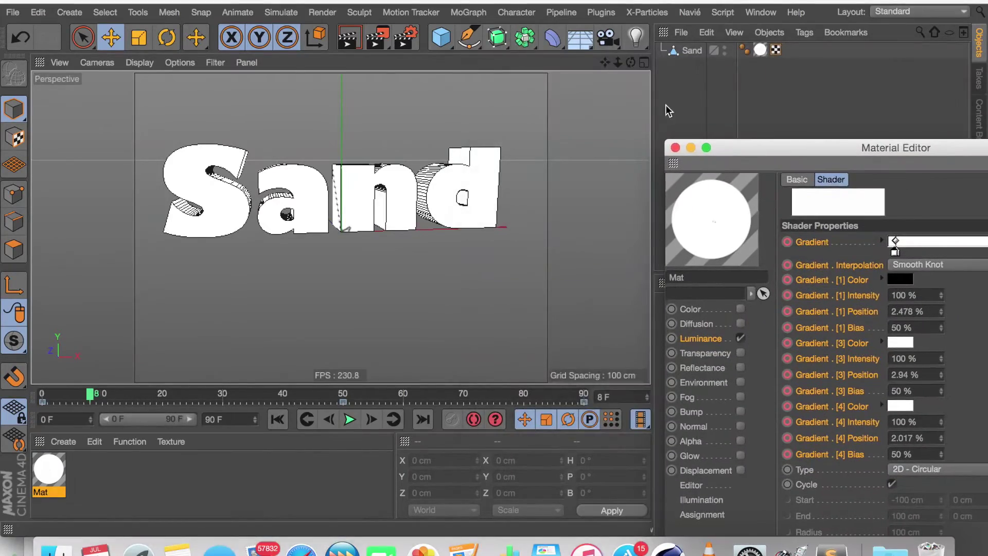
pyautogui.moveTo(631, 62); pyautogui.dragTo(703, 92)
pyautogui.moveTo(767, 147); pyautogui.dragTo(518, 45)
pyautogui.moveTo(343, 395)
pyautogui.mouseDown()
pyautogui.moveTo(163, 397)
pyautogui.moveTo(222, 395)
pyautogui.mouseUp()
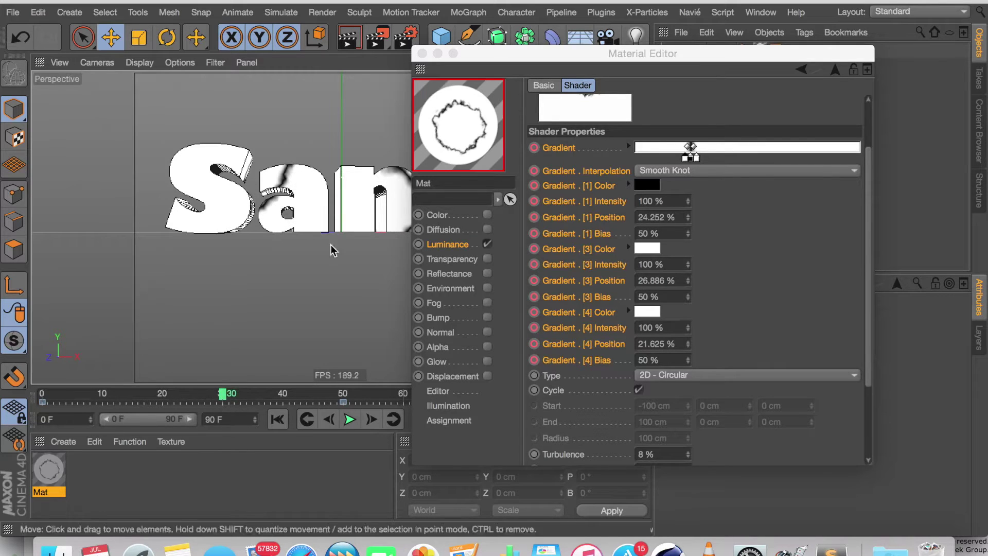
# Try lowering the first gradient knot by 2%, then undo to keep it at 24.252%
pyautogui.click(689, 163)
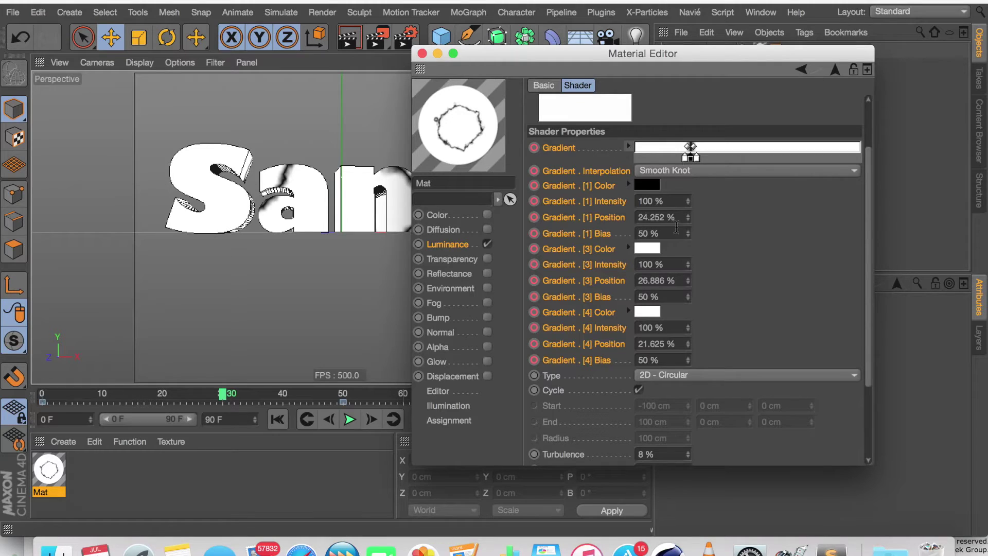
pyautogui.click(665, 219)
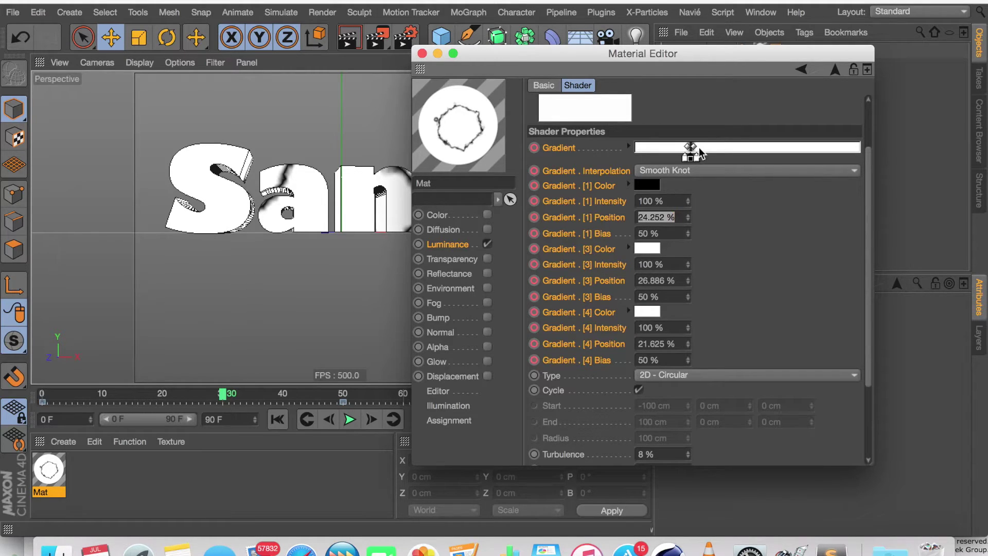
pyautogui.click(685, 158)
pyautogui.click(664, 216)
pyautogui.press('super+c')
pyautogui.press('Right')
pyautogui.write('-2')
pyautogui.press('Return')
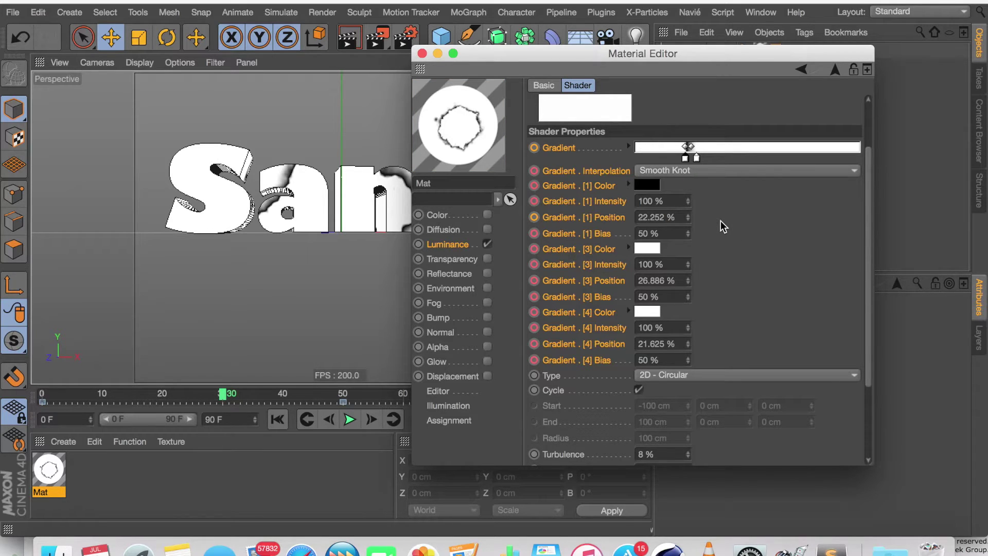
pyautogui.press('super+z')
# Move the fourth and third gradient knots close to the first knot's 24.252%, around 21–27%
pyautogui.click(668, 283)
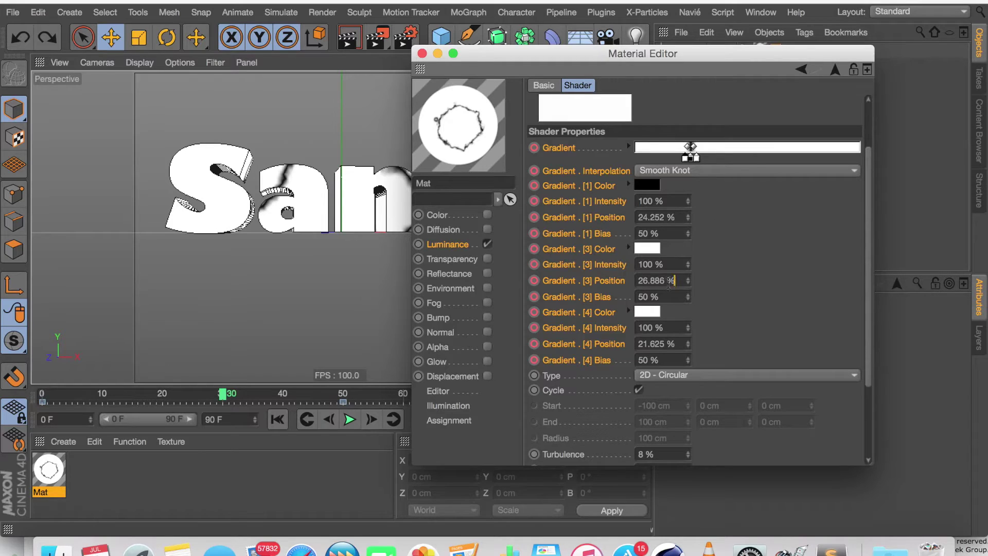
pyautogui.moveTo(687, 158); pyautogui.dragTo(674, 161)
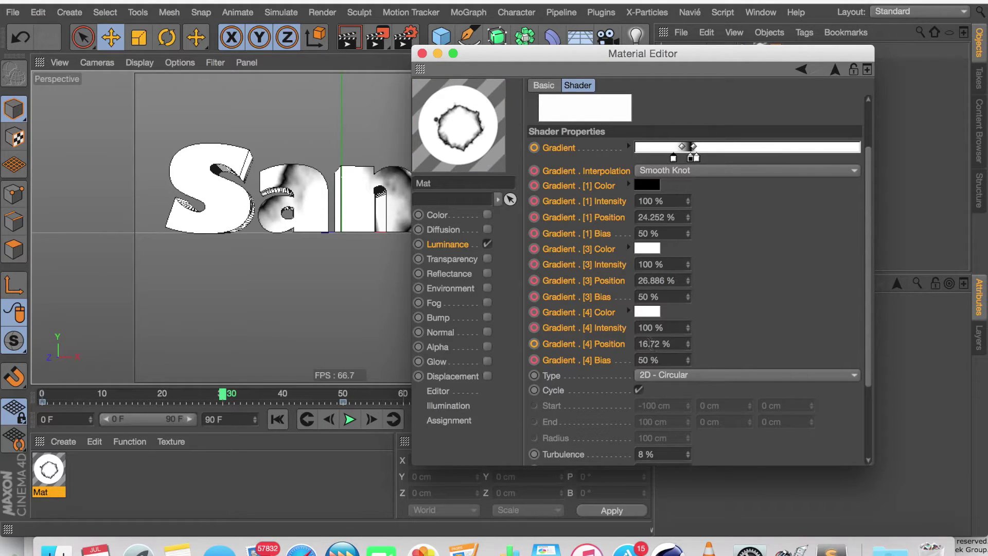
pyautogui.doubleClick(650, 344)
pyautogui.press('super+v')
pyautogui.write('-2')
pyautogui.press('Return')
pyautogui.click(690, 157)
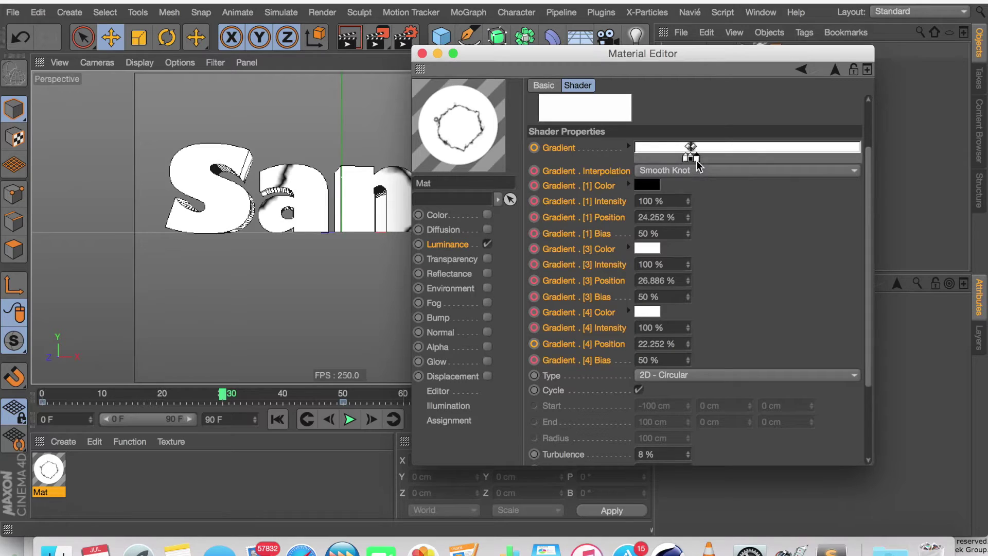
pyautogui.moveTo(696, 159); pyautogui.dragTo(715, 158)
pyautogui.click(677, 285)
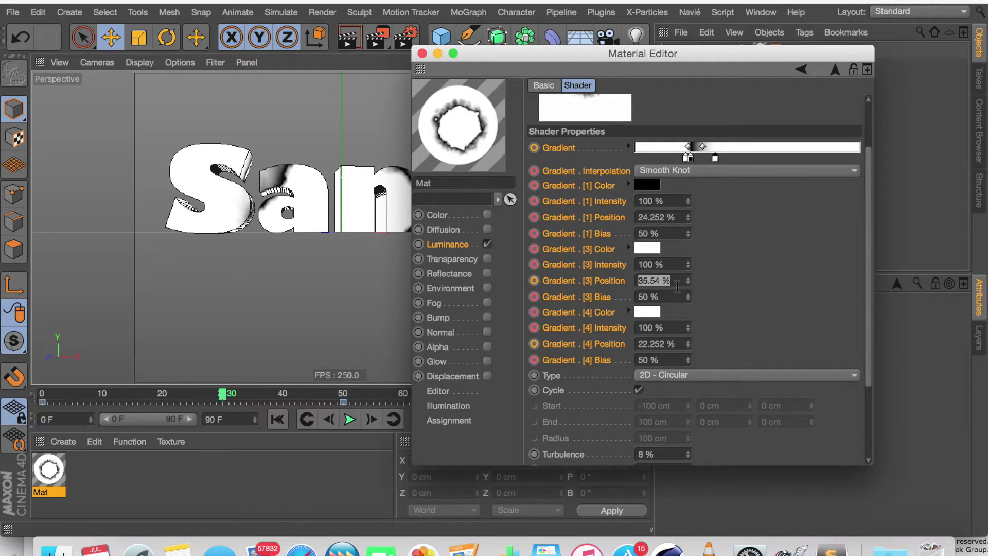
pyautogui.write('24.252')
pyautogui.press('Return')
pyautogui.press('Return')
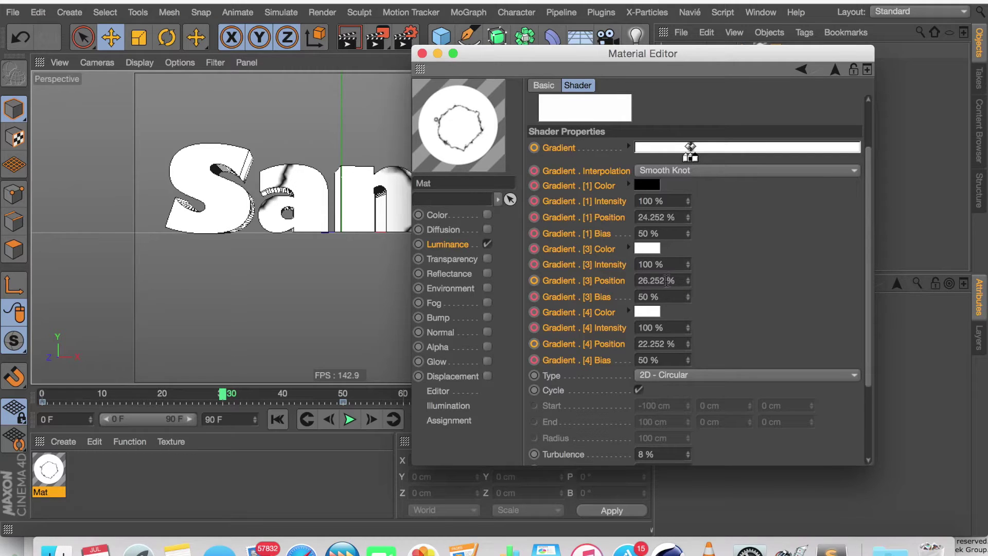
# Keyframe the gradient at frame 30, preview frames 5–34, and close the Material Editor
pyautogui.scroll(1, 665, 281)
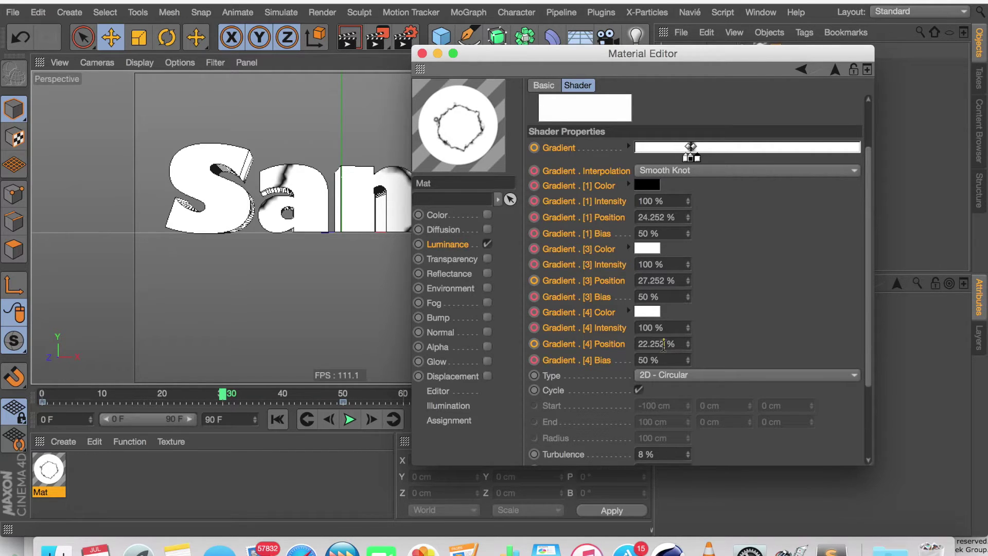
pyautogui.scroll(-1, 663, 344)
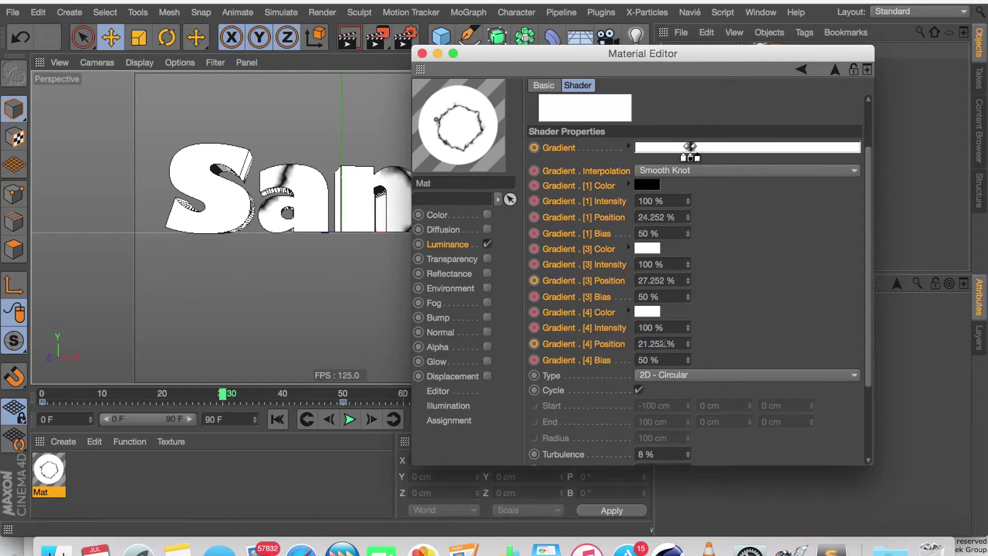
pyautogui.keyDown('ctrl'); pyautogui.click(533, 285); pyautogui.keyUp('ctrl')
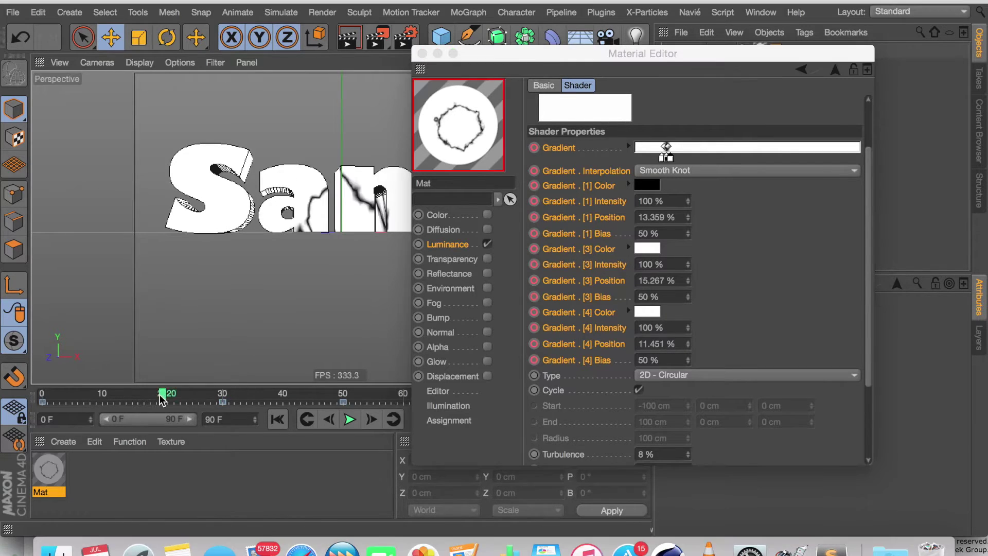
pyautogui.moveTo(162, 397); pyautogui.dragTo(393, 335)
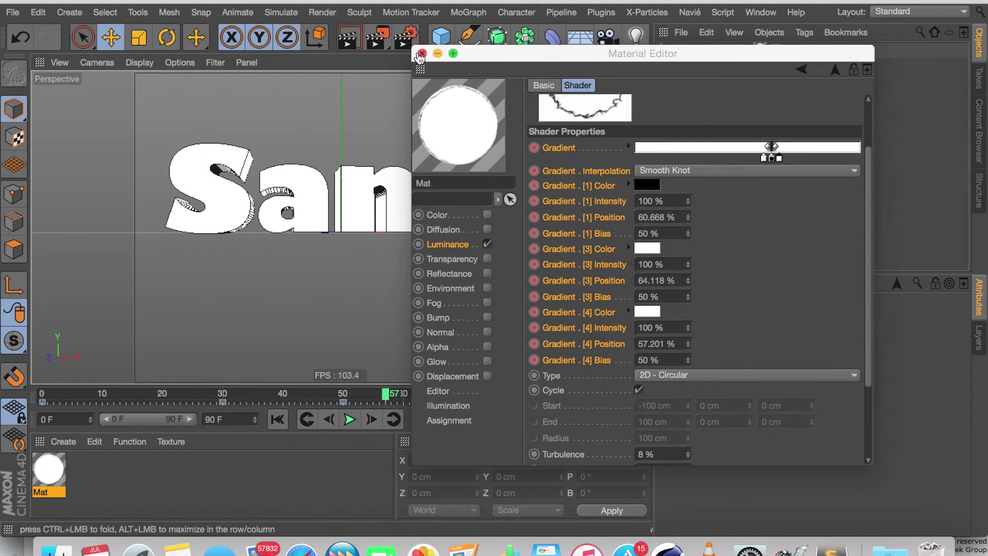
pyautogui.click(421, 54)
# Add a Null object to the scene and give it a CINEMA 4D XPresso tag
pyautogui.click(692, 52)
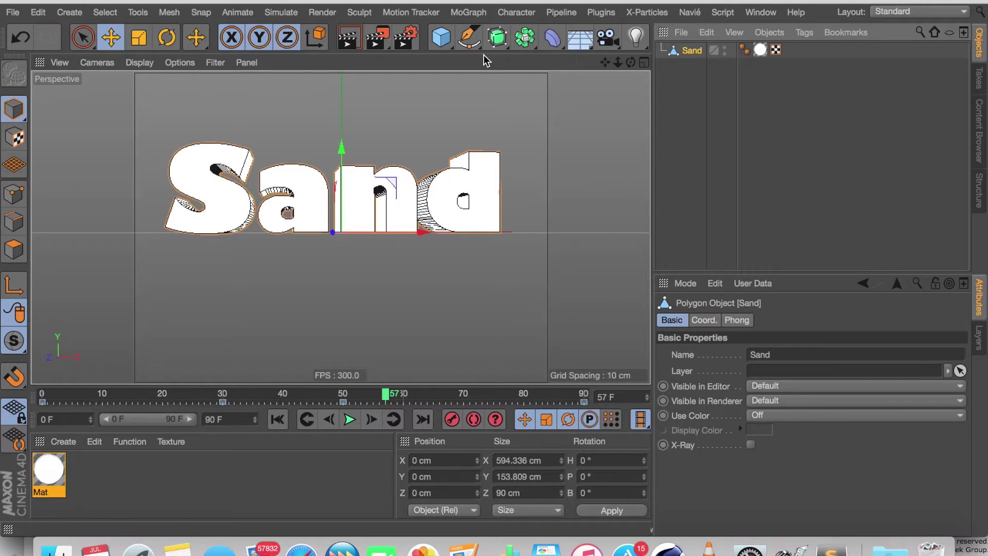
pyautogui.moveTo(441, 37); pyautogui.dragTo(476, 55)
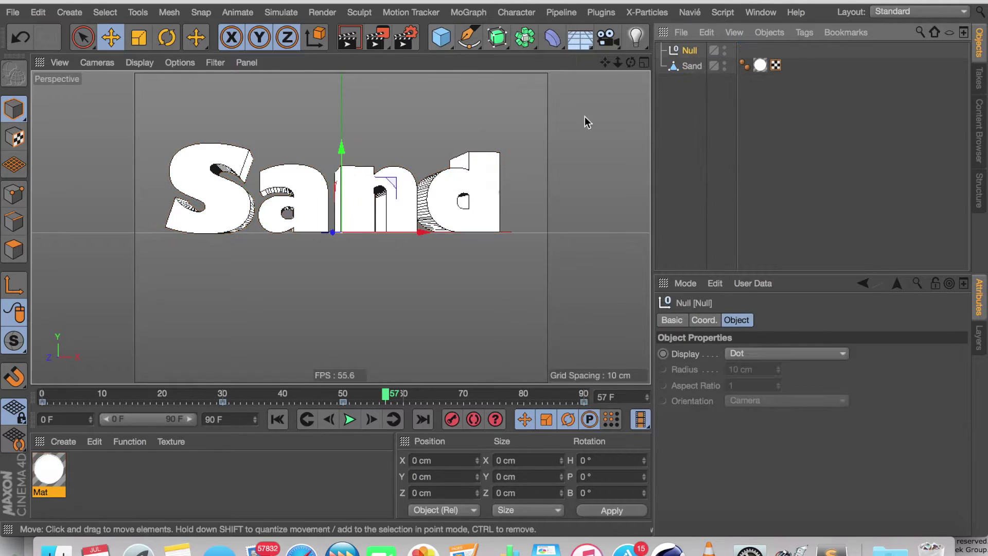
pyautogui.rightClick(678, 44)
pyautogui.moveTo(715, 9)
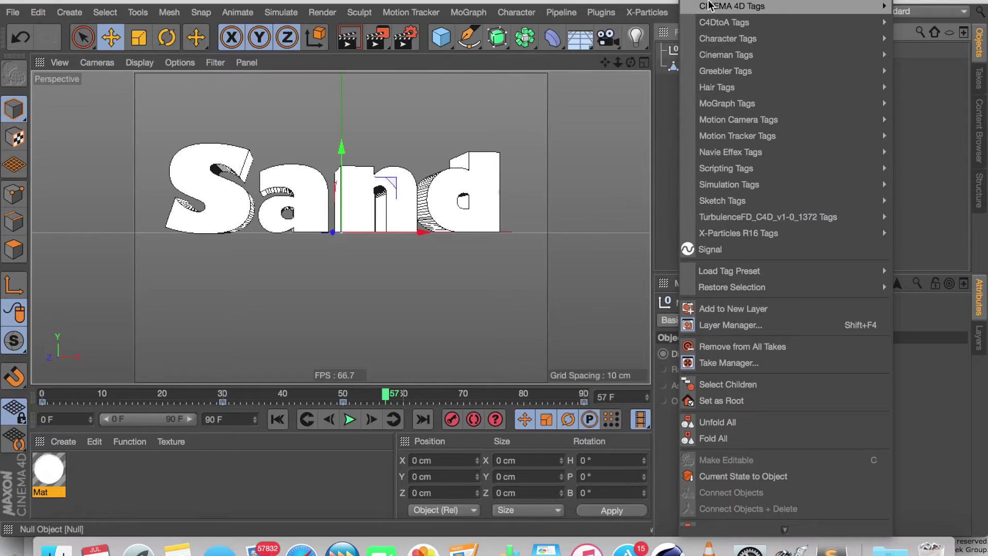
pyautogui.click(635, 430)
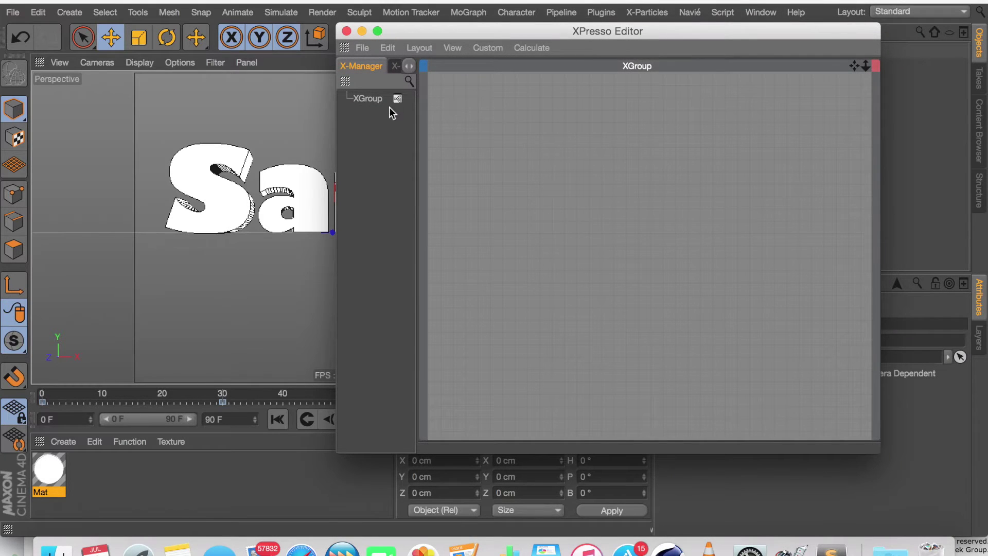
# Search 'matt' in the node list and add a PMatterWaves node to the XPresso graph
pyautogui.click(393, 67)
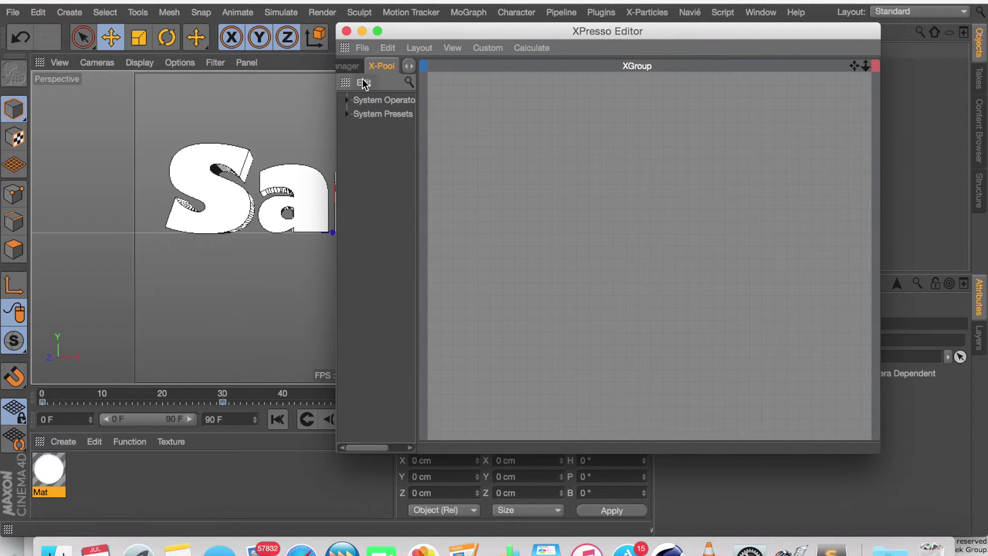
pyautogui.click(407, 81)
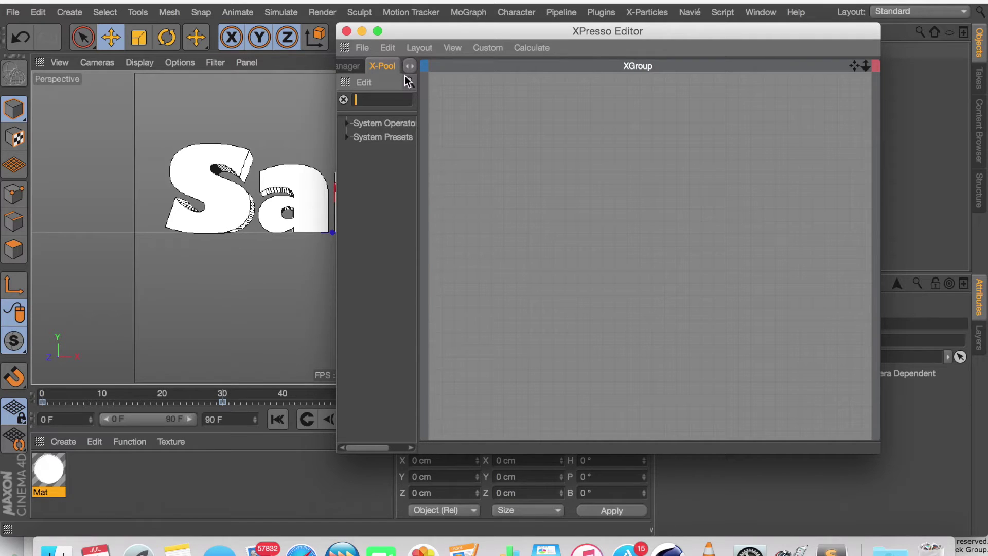
pyautogui.write('matt')
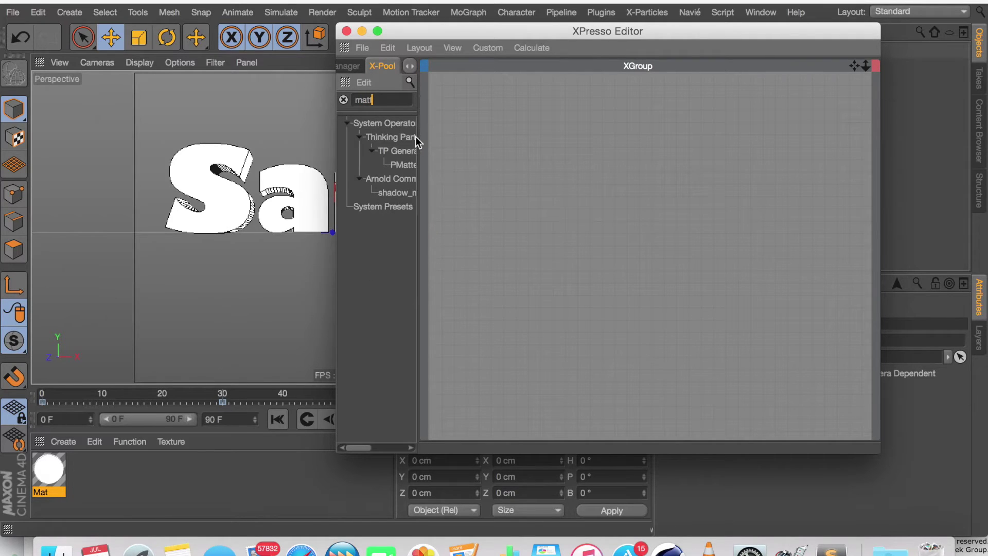
pyautogui.moveTo(404, 170); pyautogui.dragTo(541, 174)
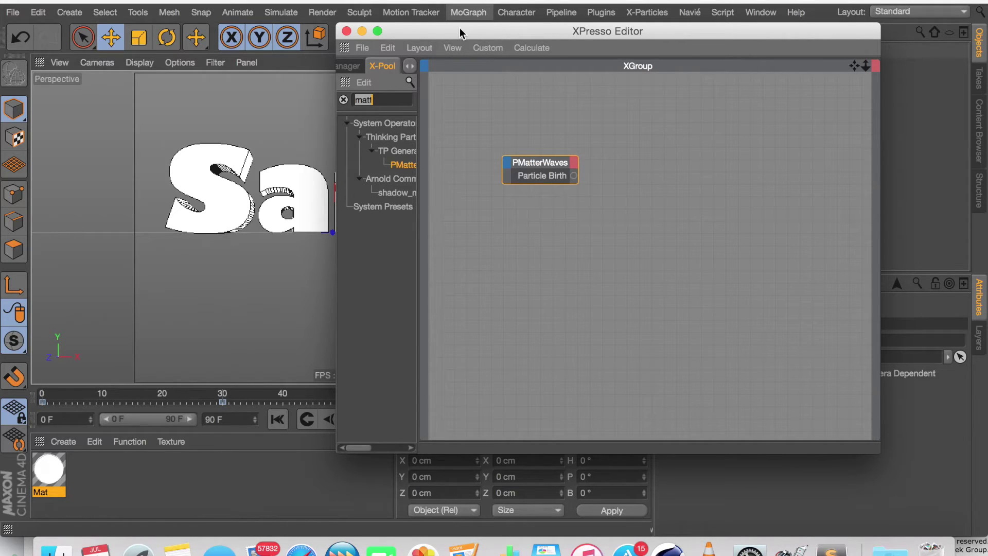
# Add P Pass and PGravity nodes via the searches 'p pas' and 'pg', then arrange them
pyautogui.press('BackSpace')
pyautogui.write('p')
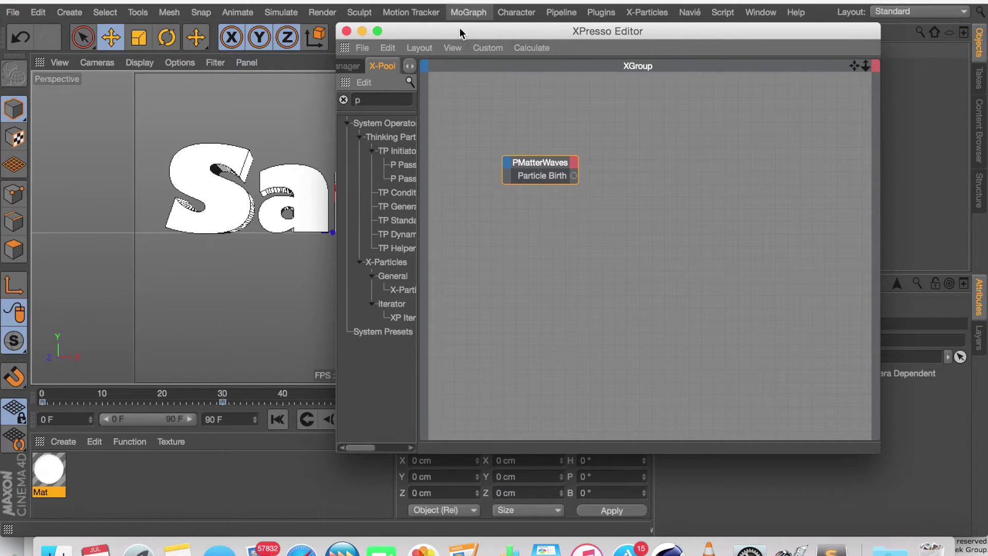
pyautogui.write(' pas')
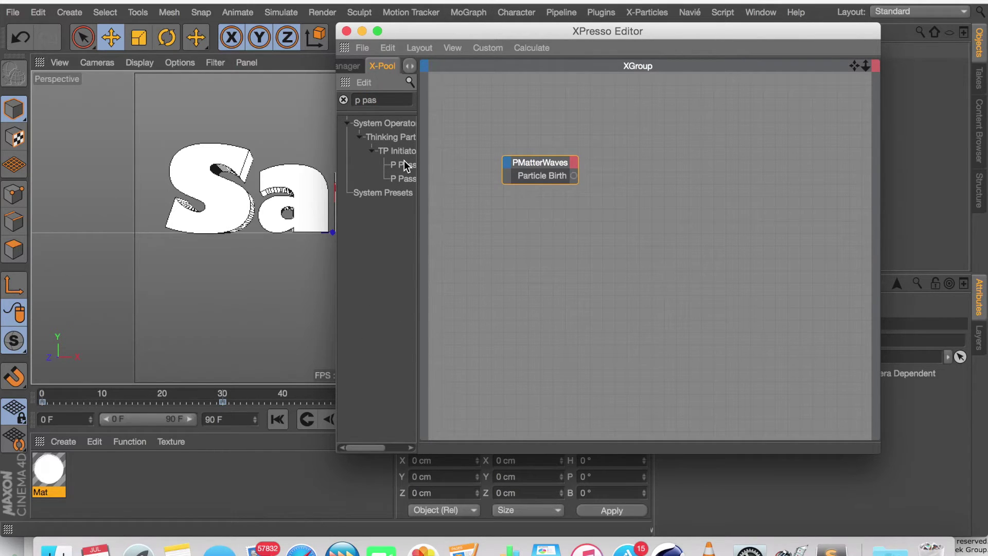
pyautogui.moveTo(405, 164); pyautogui.dragTo(553, 258)
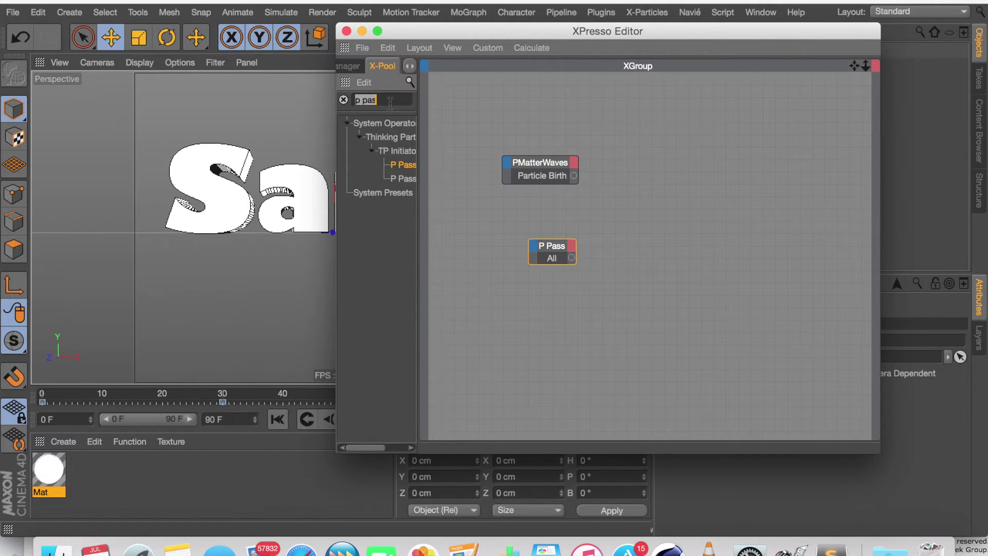
pyautogui.write('pgr')
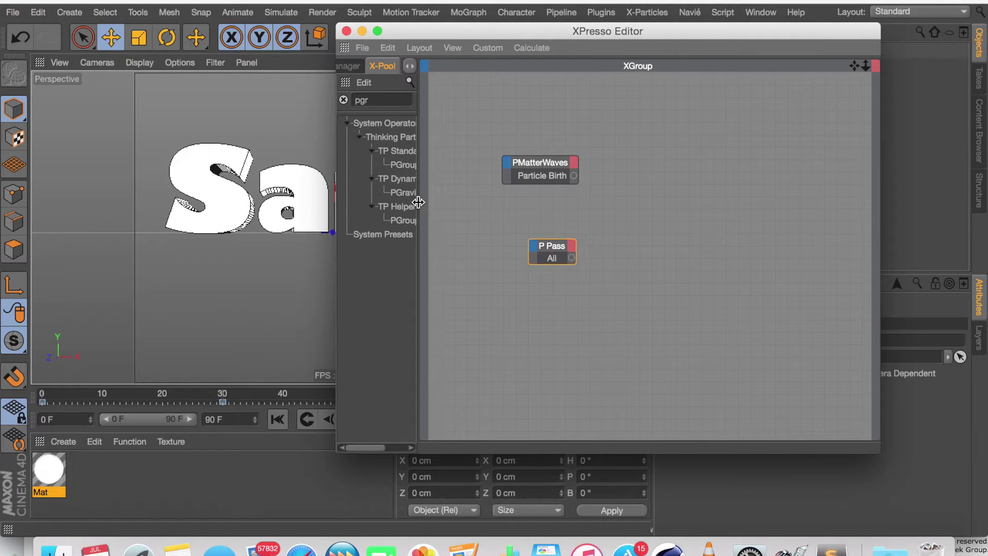
pyautogui.moveTo(419, 201); pyautogui.dragTo(480, 206)
pyautogui.moveTo(412, 196); pyautogui.dragTo(642, 198)
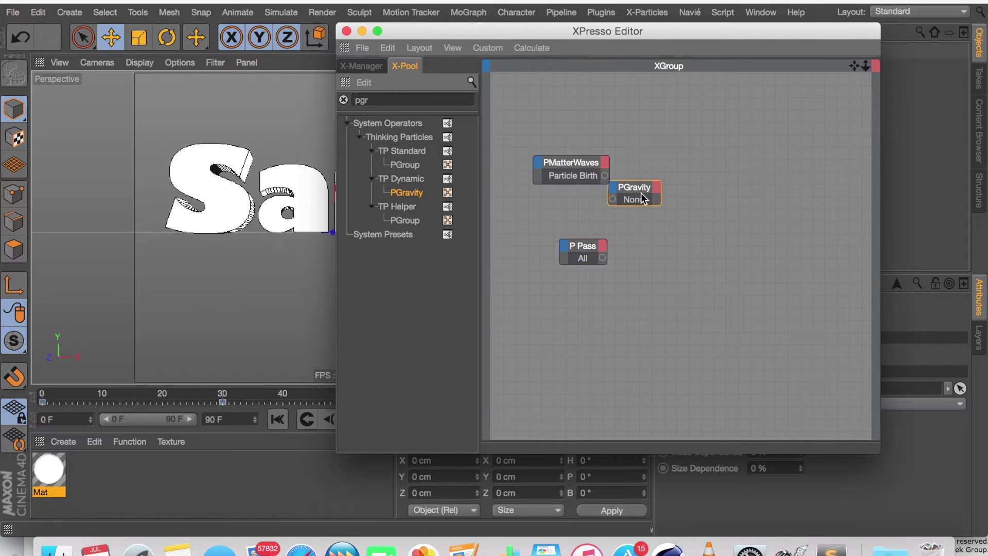
pyautogui.moveTo(557, 32); pyautogui.dragTo(369, 35)
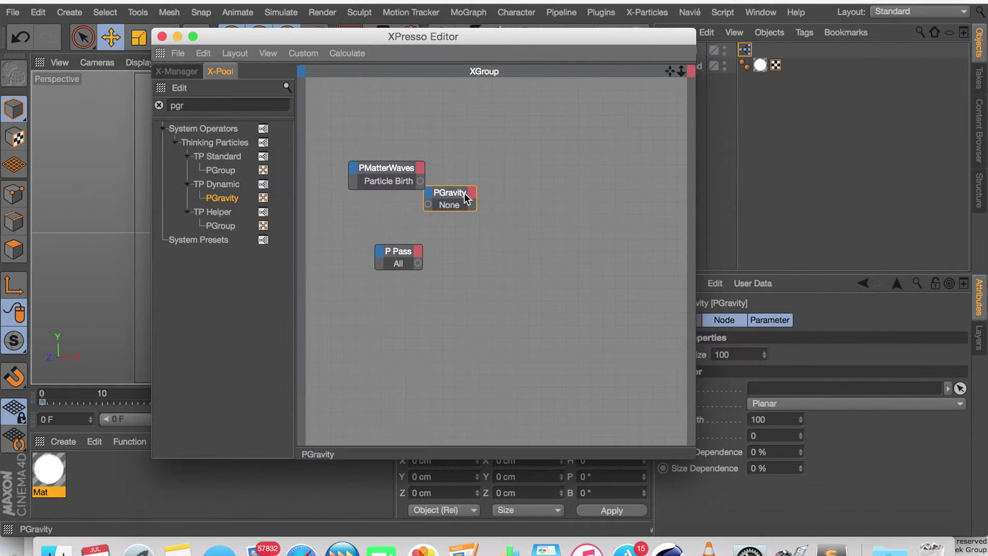
pyautogui.moveTo(461, 196); pyautogui.dragTo(525, 205)
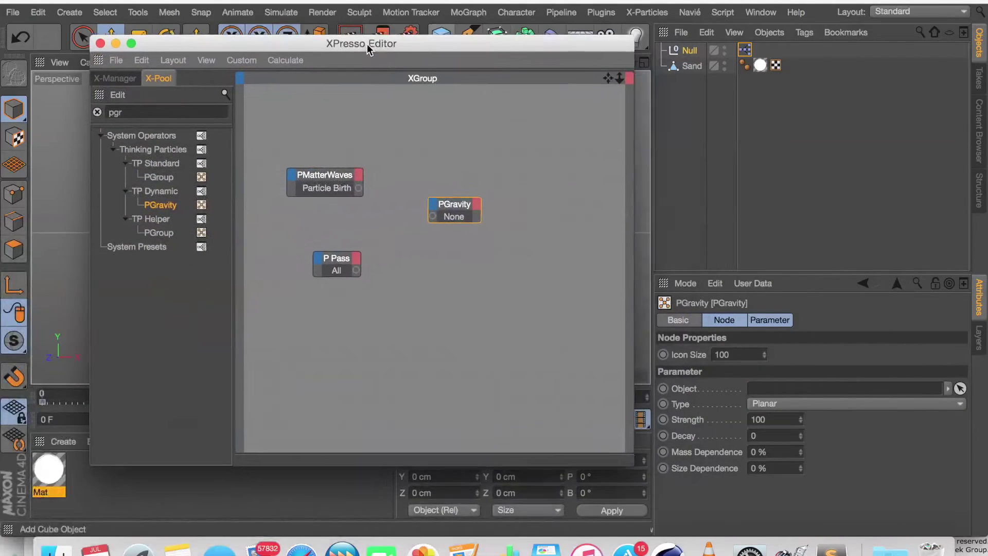
pyautogui.moveTo(596, 53); pyautogui.dragTo(592, 87)
pyautogui.click(343, 218)
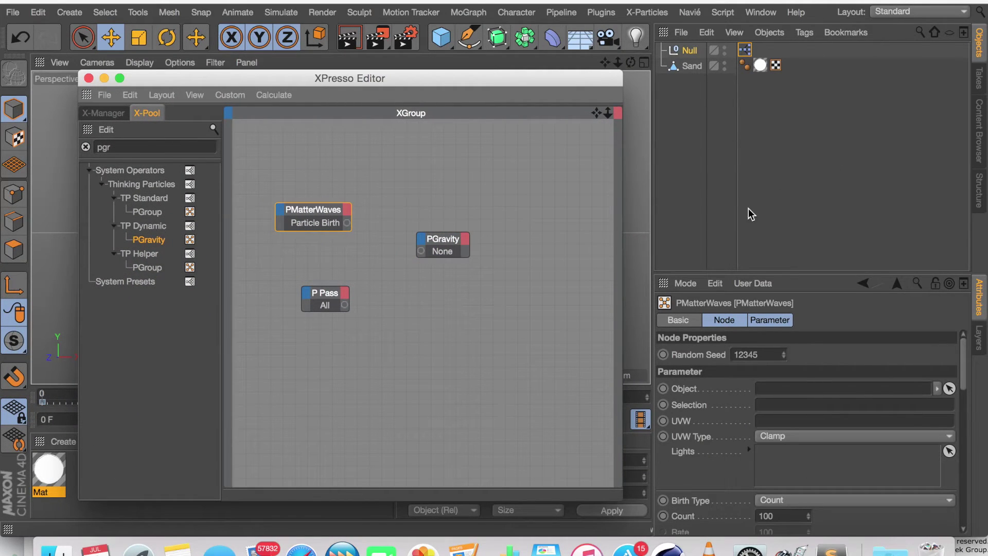
# Copy the gradient from the Mat material's Luminance texture channel, then close the Material Editor
pyautogui.click(57, 467)
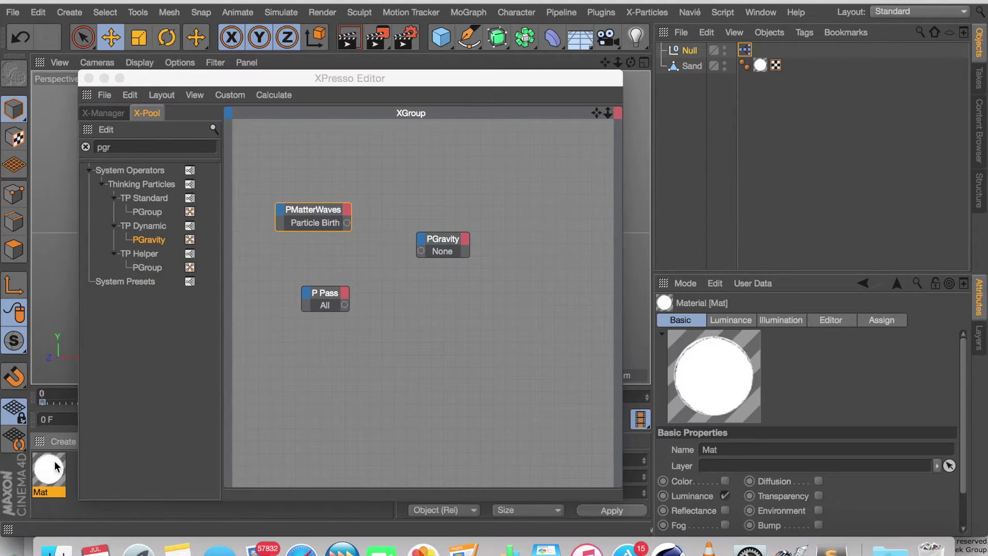
pyautogui.doubleClick(46, 473)
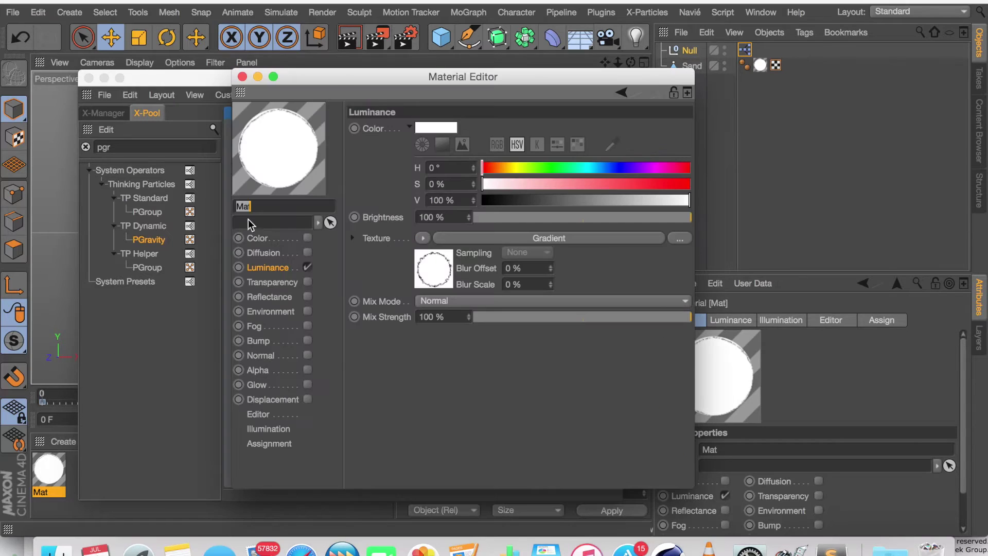
pyautogui.click(423, 238)
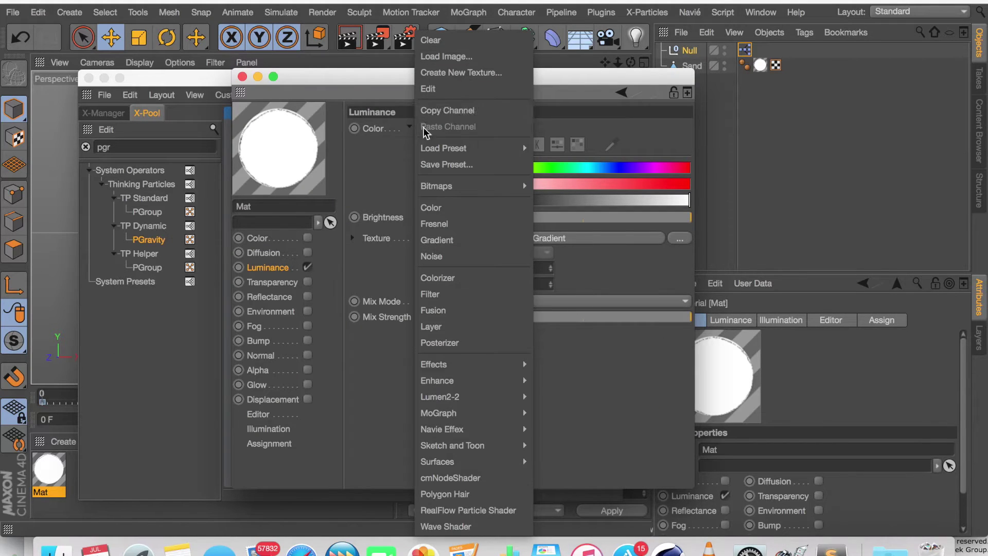
pyautogui.click(426, 110)
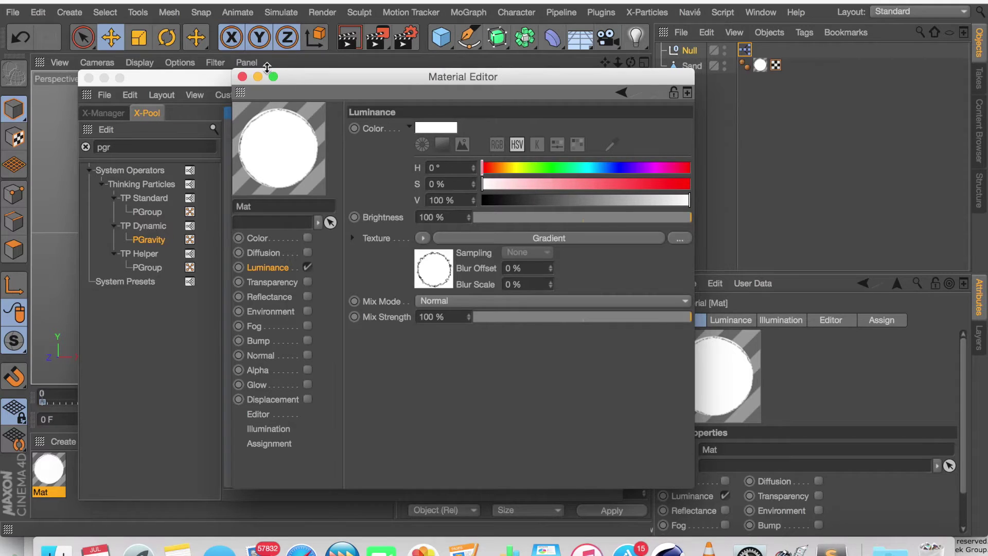
pyautogui.click(242, 77)
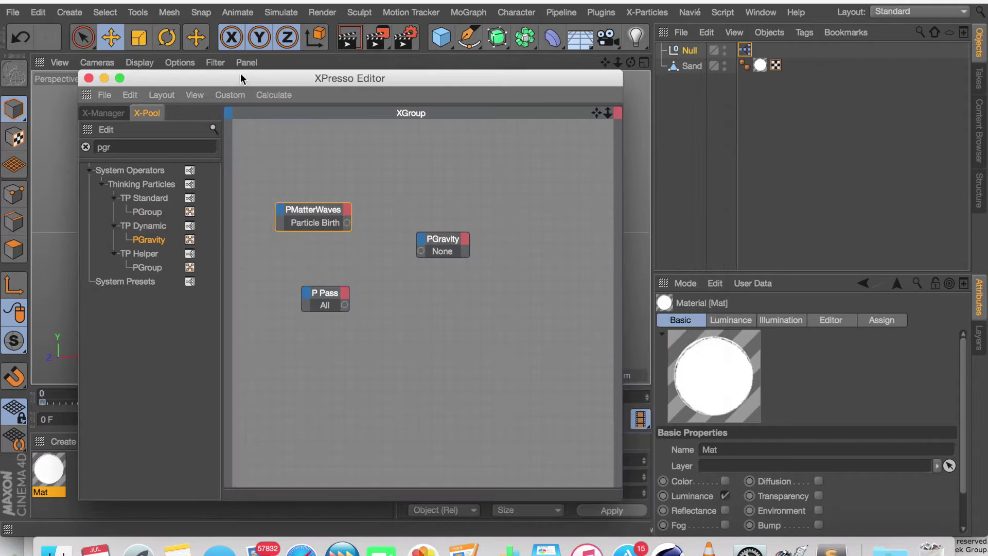
pyautogui.click(304, 209)
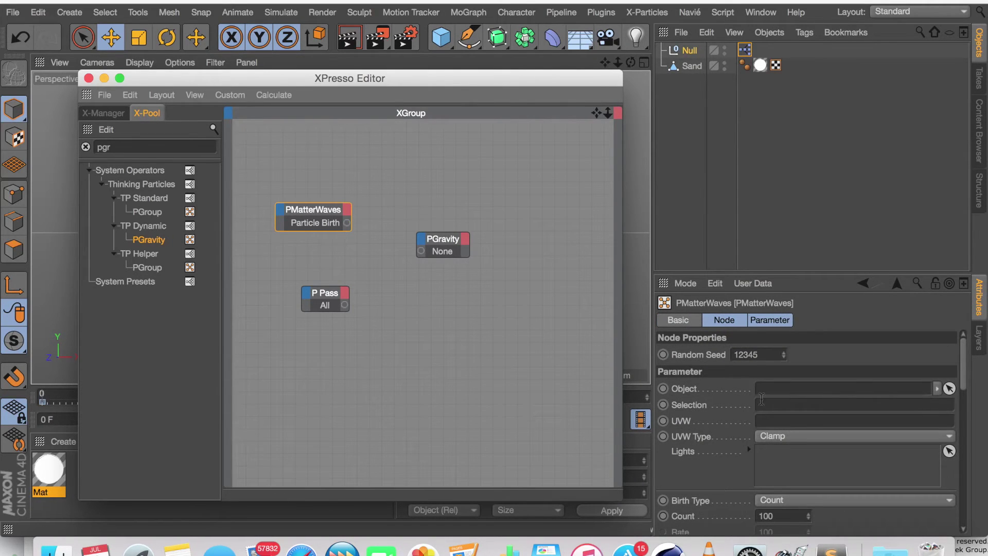
# Assign Sand and its UVW tag to PMatterWaves, with Shot birth type and 100 particles
pyautogui.moveTo(692, 66); pyautogui.dragTo(781, 390)
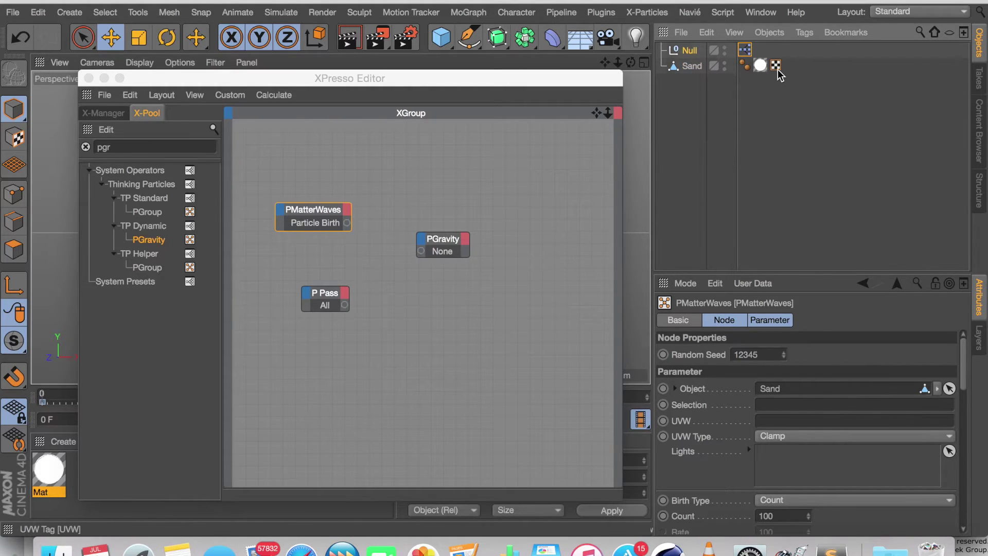
pyautogui.moveTo(778, 72); pyautogui.dragTo(761, 432)
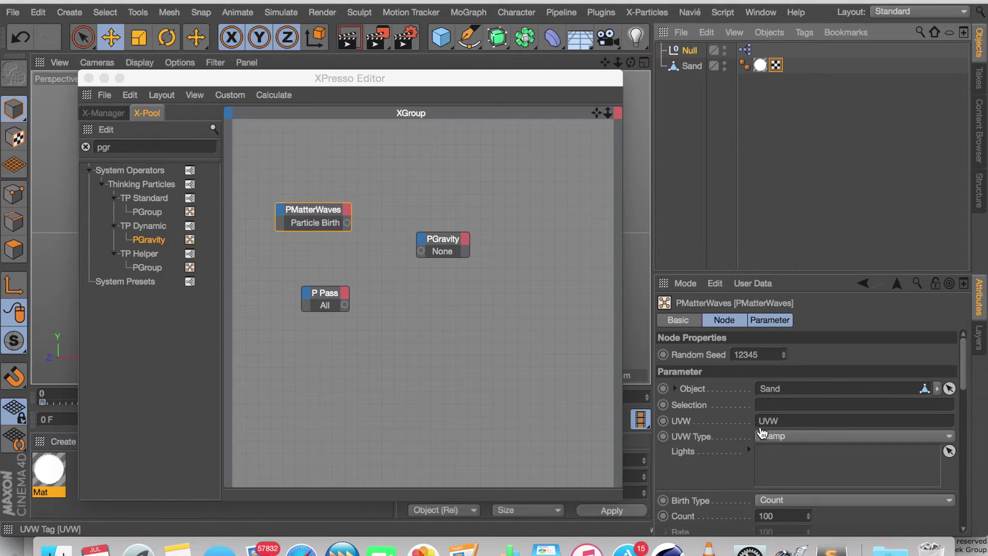
pyautogui.moveTo(964, 356); pyautogui.dragTo(953, 383)
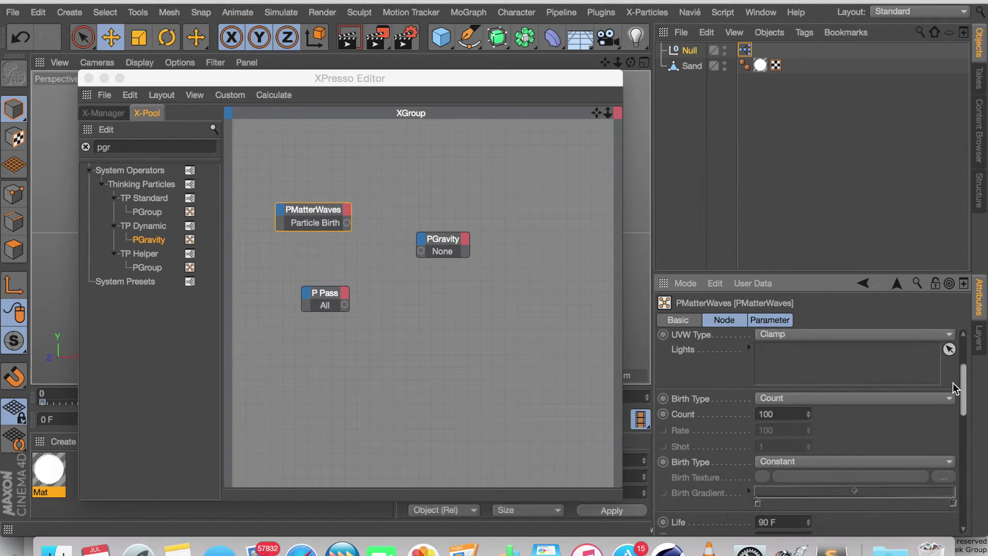
pyautogui.click(817, 403)
pyautogui.click(821, 440)
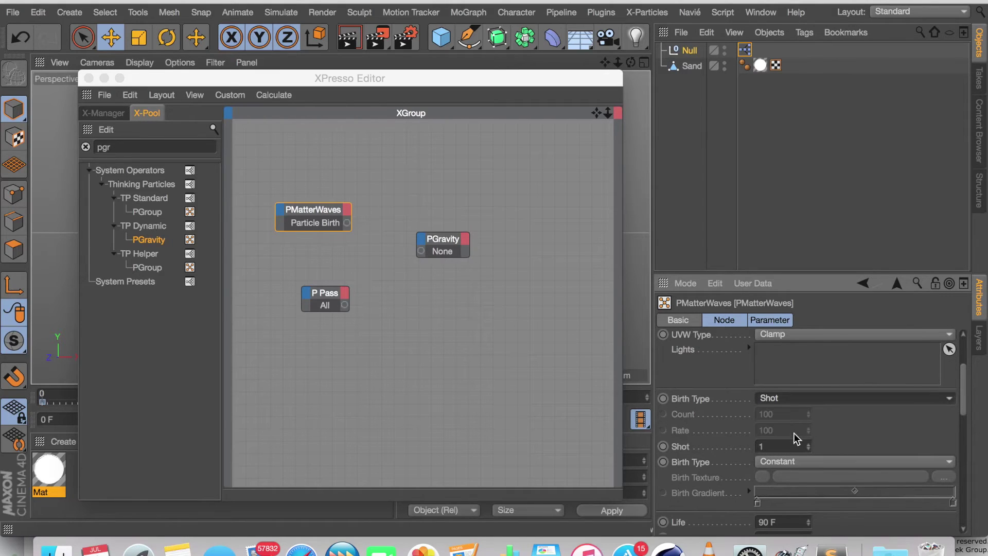
pyautogui.click(795, 441)
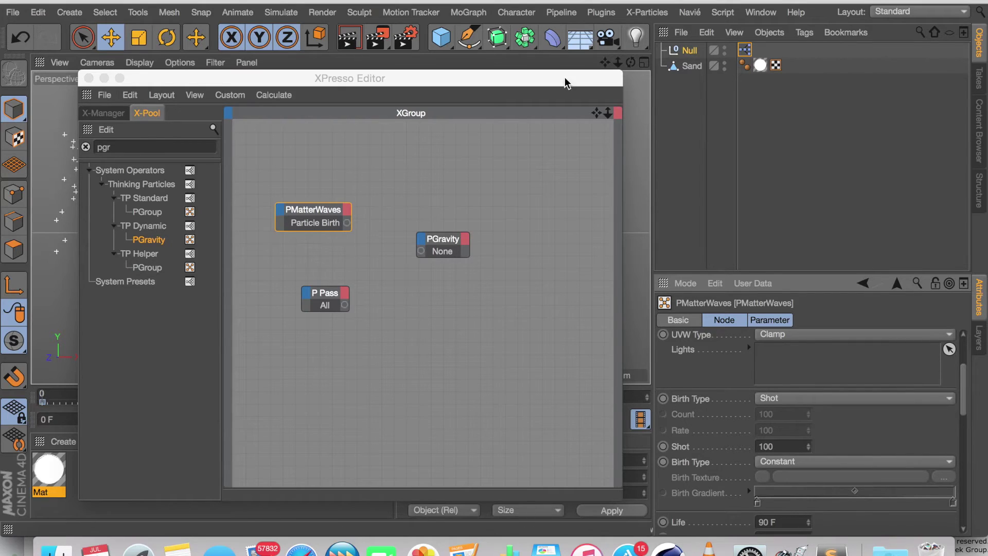
pyautogui.moveTo(567, 81); pyautogui.dragTo(488, 246)
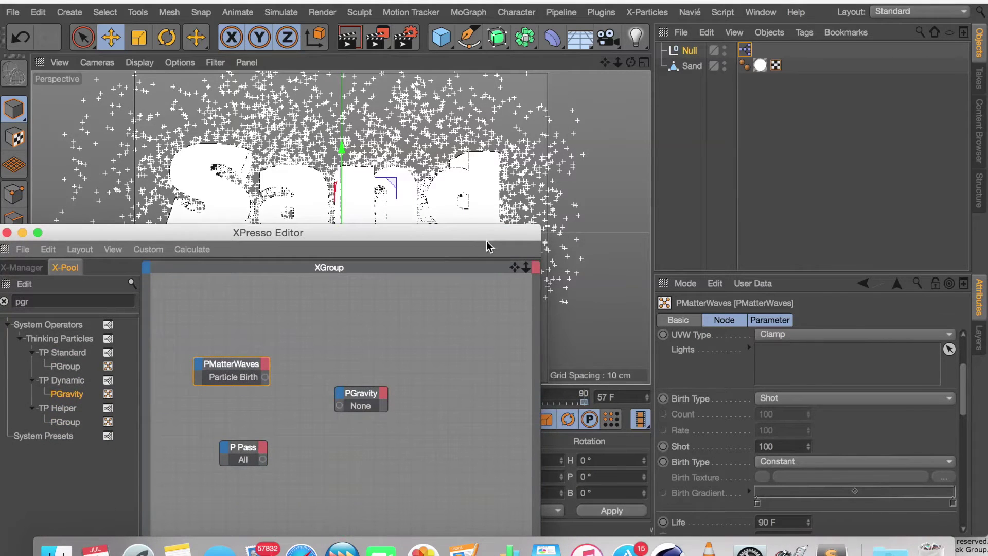
# Extend the particle life and scene length to 150 frames, widening the preview range to match
pyautogui.click(777, 442)
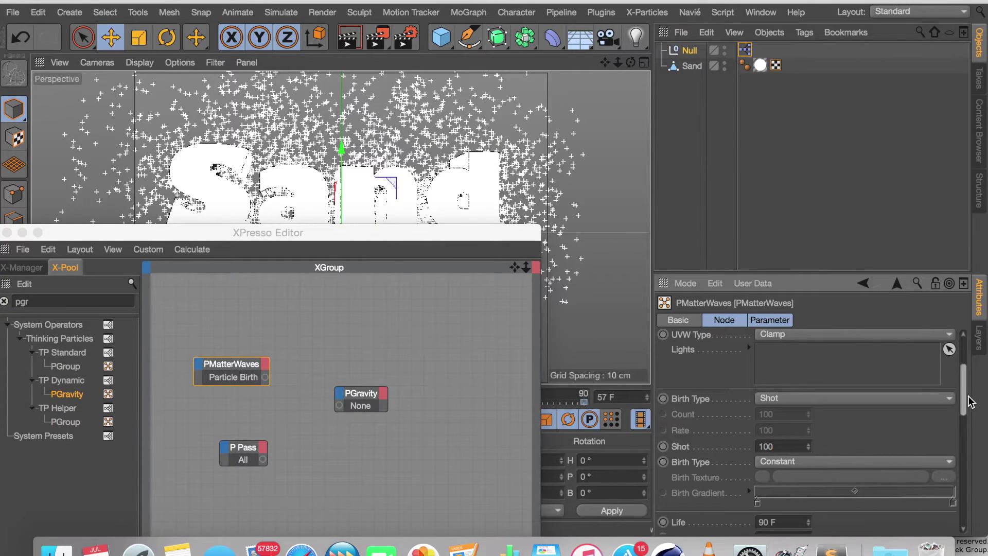
pyautogui.moveTo(964, 394); pyautogui.dragTo(950, 427)
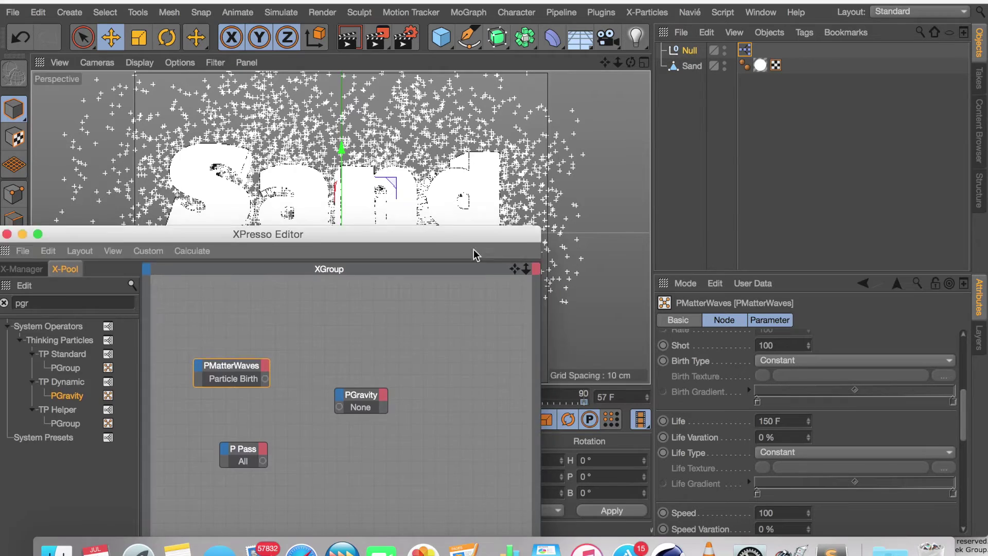
pyautogui.moveTo(481, 234); pyautogui.dragTo(452, 499)
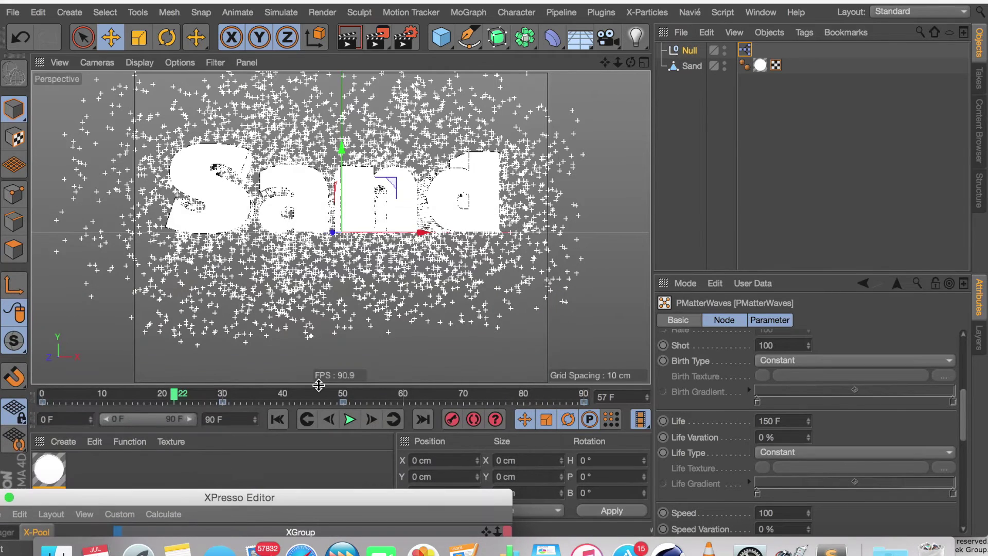
pyautogui.click(237, 421)
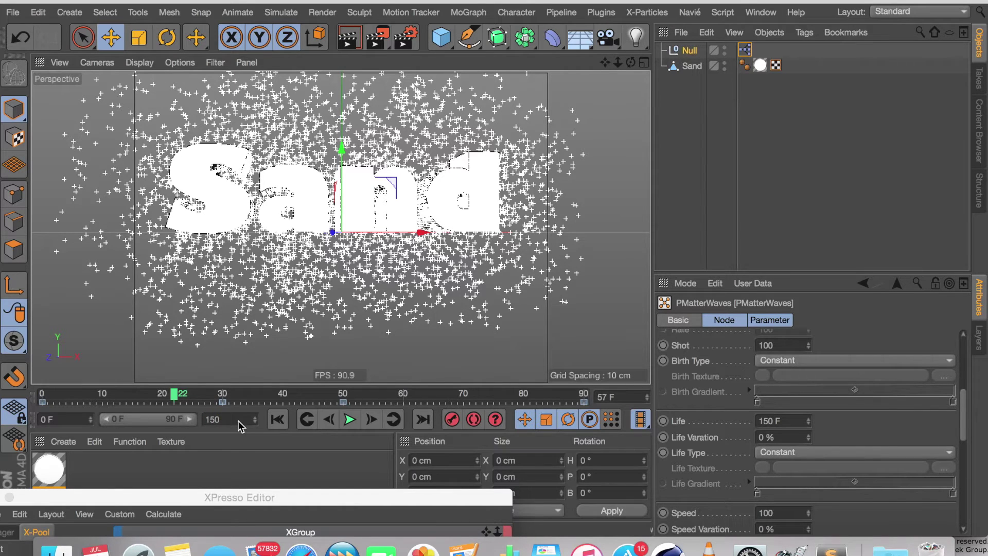
pyautogui.press('Return')
pyautogui.moveTo(165, 418); pyautogui.dragTo(314, 421)
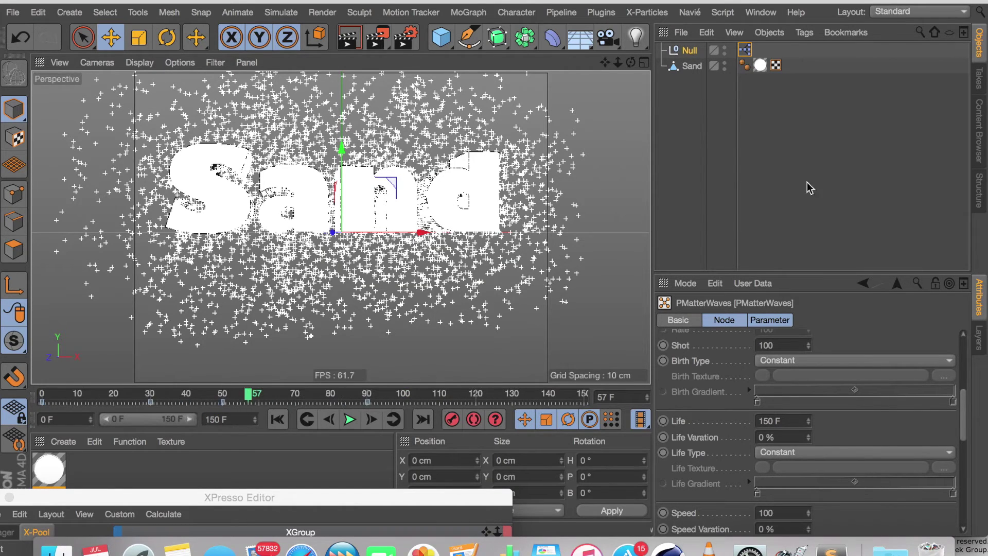
# Set the PMatterWaves particle Speed to 0 so particles stay on the letters
pyautogui.moveTo(952, 409); pyautogui.dragTo(952, 462)
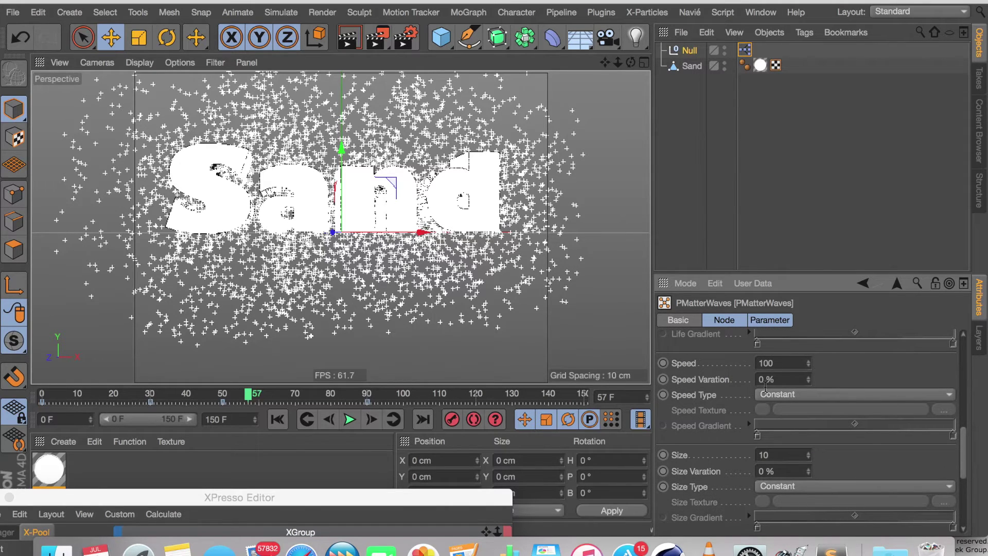
pyautogui.doubleClick(772, 363)
pyautogui.write('0')
pyautogui.press('Return')
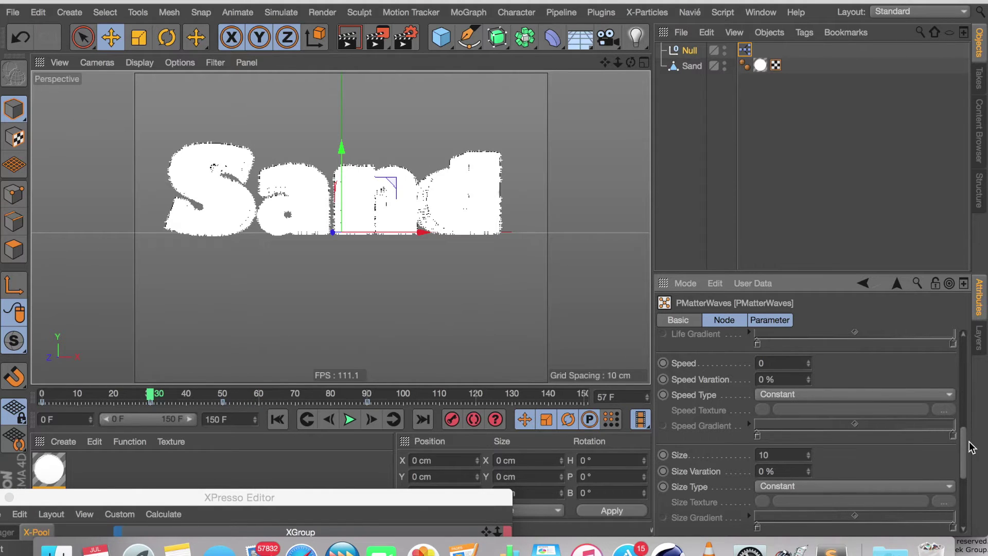
pyautogui.moveTo(969, 442); pyautogui.dragTo(929, 404)
pyautogui.click(788, 382)
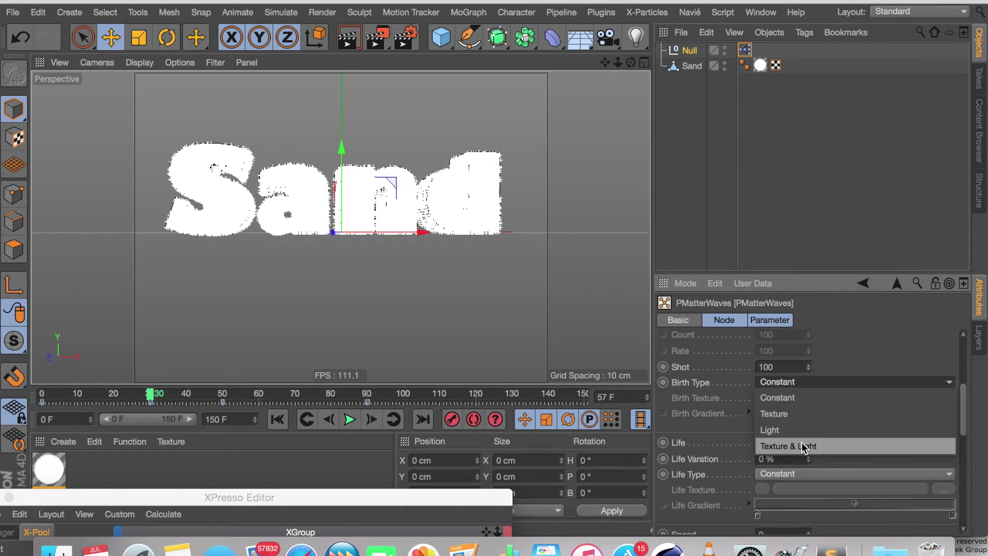
# Set birth type to Texture and paste the copied Gradient into Birth Texture
pyautogui.click(789, 413)
pyautogui.click(763, 398)
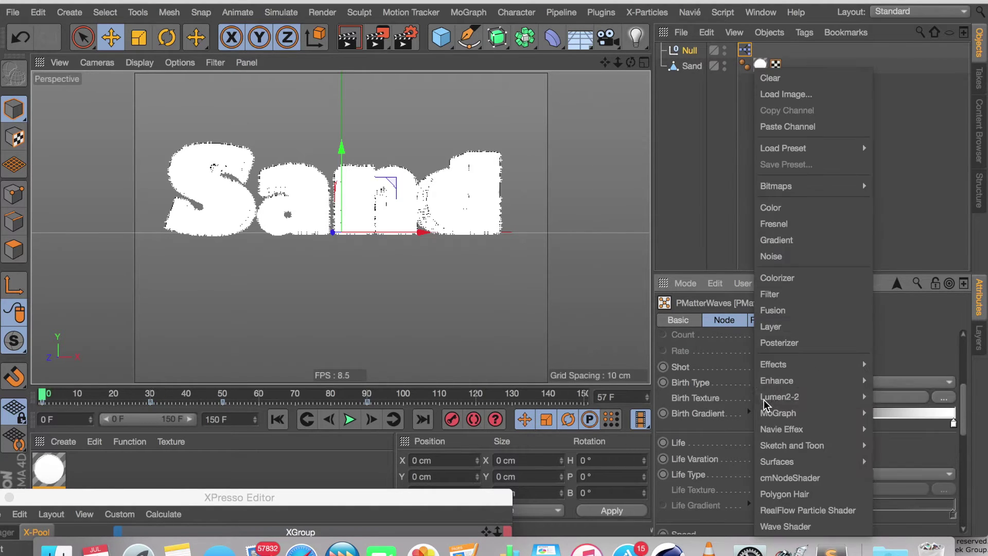
pyautogui.click(805, 127)
# Replay the animation from the start and orbit to inspect particles across the Sand letters
pyautogui.click(277, 419)
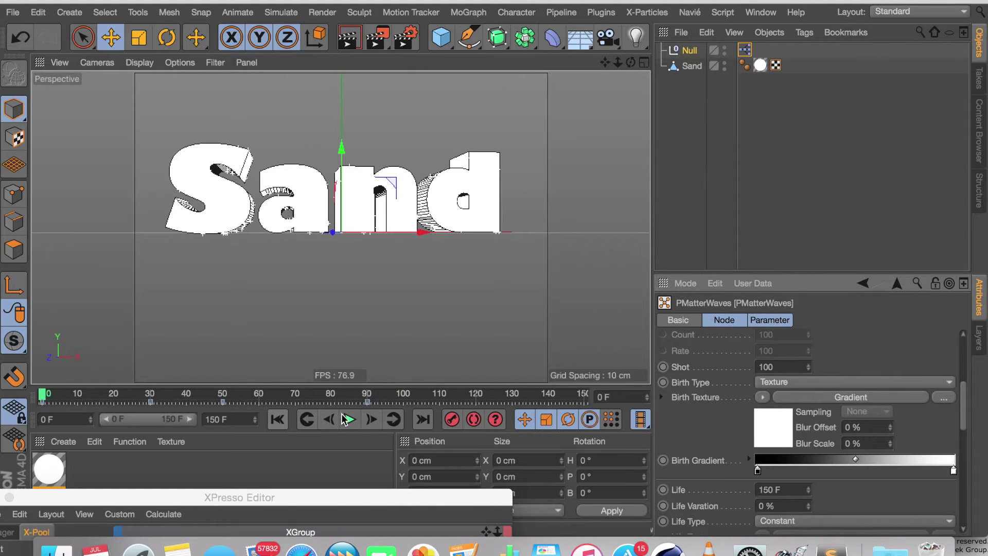
pyautogui.click(348, 419)
pyautogui.click(348, 419)
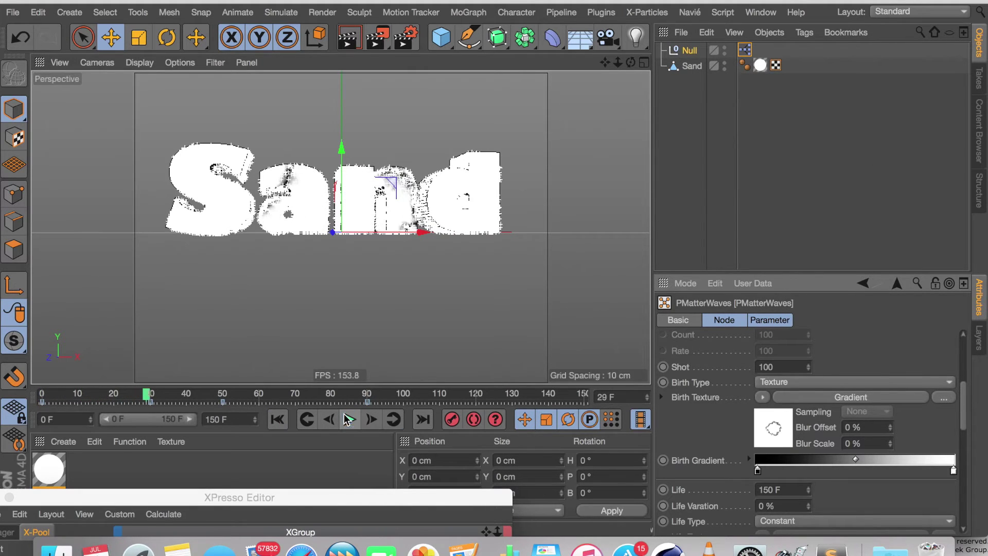
pyautogui.scroll(5, 325, 183)
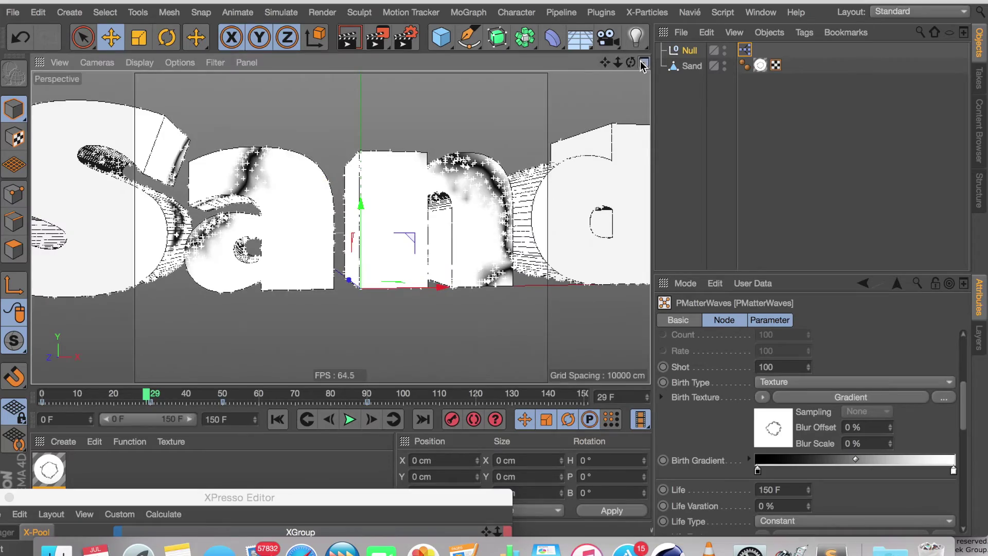
pyautogui.moveTo(635, 60)
pyautogui.mouseDown()
pyautogui.moveTo(607, 64)
pyautogui.moveTo(632, 62)
pyautogui.moveTo(612, 77)
pyautogui.moveTo(620, 83)
pyautogui.moveTo(631, 62)
pyautogui.mouseUp()
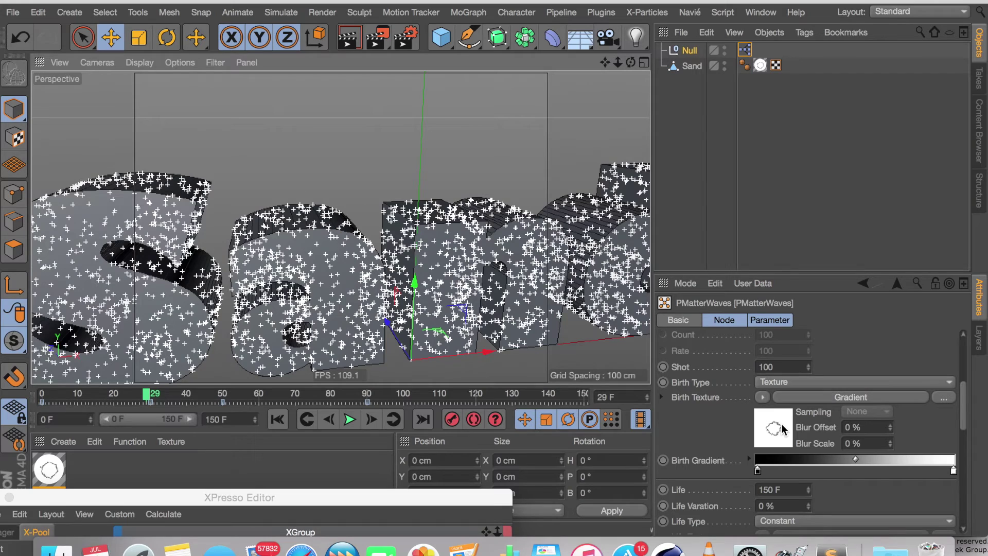
pyautogui.rightClick(767, 459)
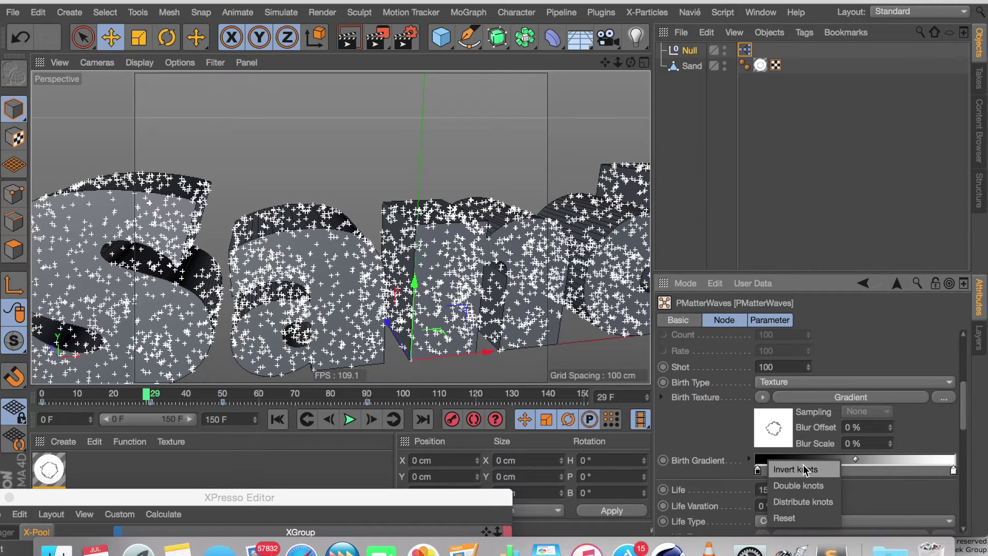
# Invert the birth gradient's knots and play the animation to preview the reversed dissolve
pyautogui.click(803, 466)
pyautogui.click(278, 420)
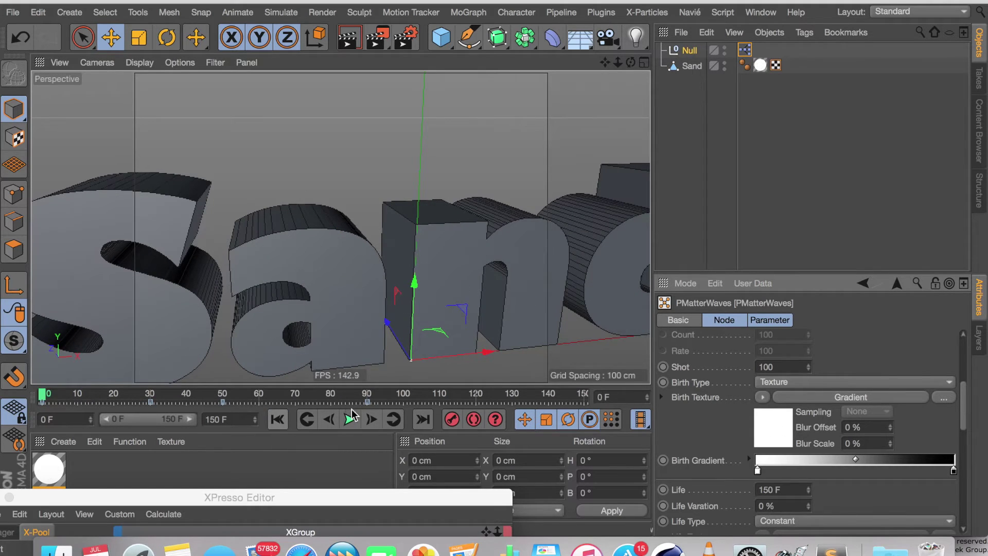
pyautogui.click(350, 419)
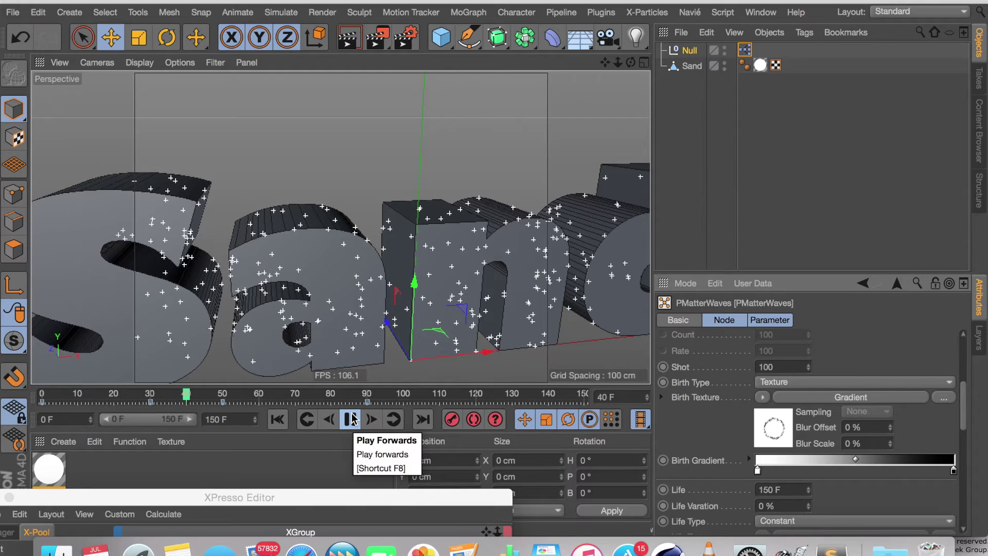
pyautogui.click(351, 420)
pyautogui.scroll(-8, 386, 314)
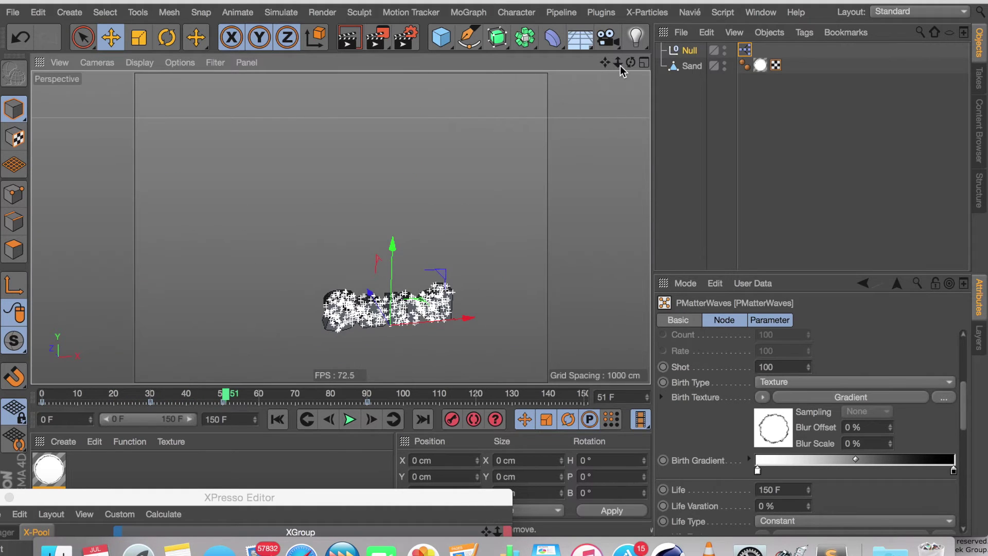
pyautogui.keyDown('alt'); pyautogui.moveTo(342, 227); pyautogui.dragTo(321, 159, button='middle'); pyautogui.keyUp('alt')
pyautogui.keyDown('alt'); pyautogui.moveTo(341, 227); pyautogui.dragTo(371, 227, button='right'); pyautogui.keyUp('alt')
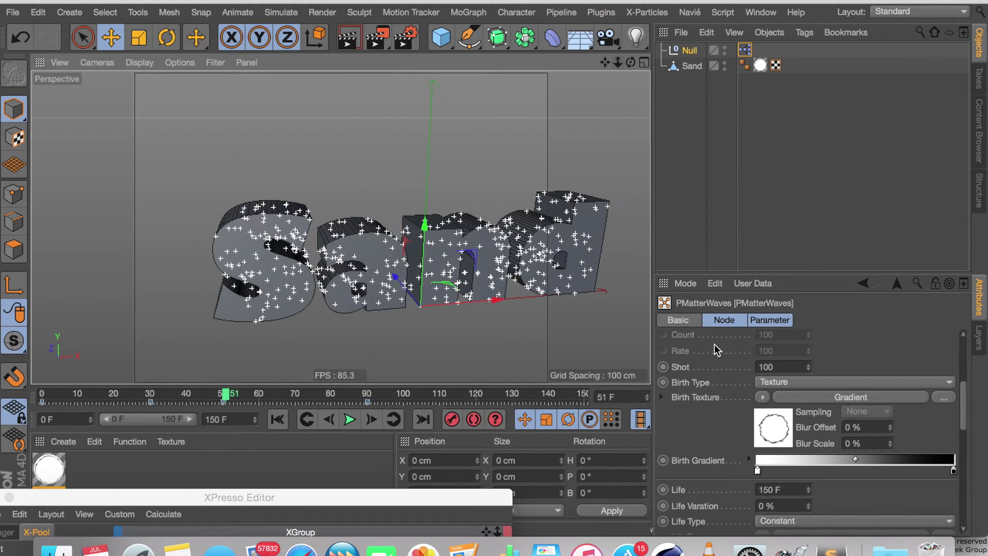
# Set the PMatterWaves Shot count to 400 and replay from the start
pyautogui.click(783, 367)
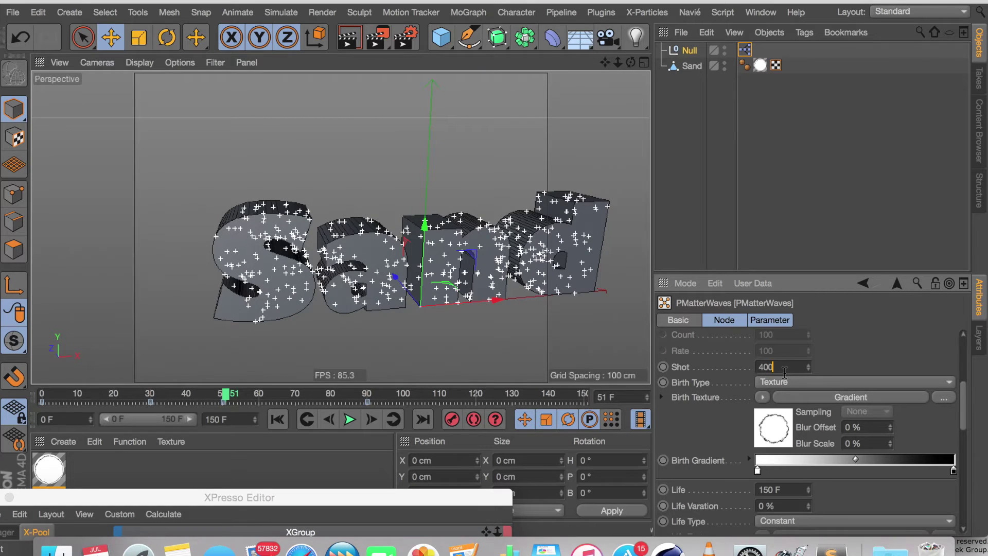
pyautogui.write('400')
pyautogui.press('Return')
pyautogui.click(286, 420)
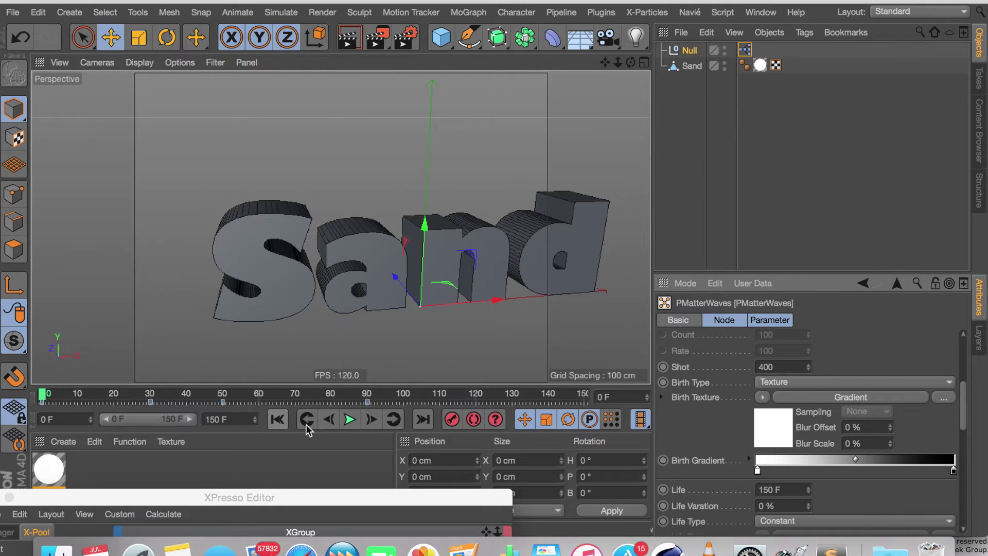
pyautogui.click(350, 420)
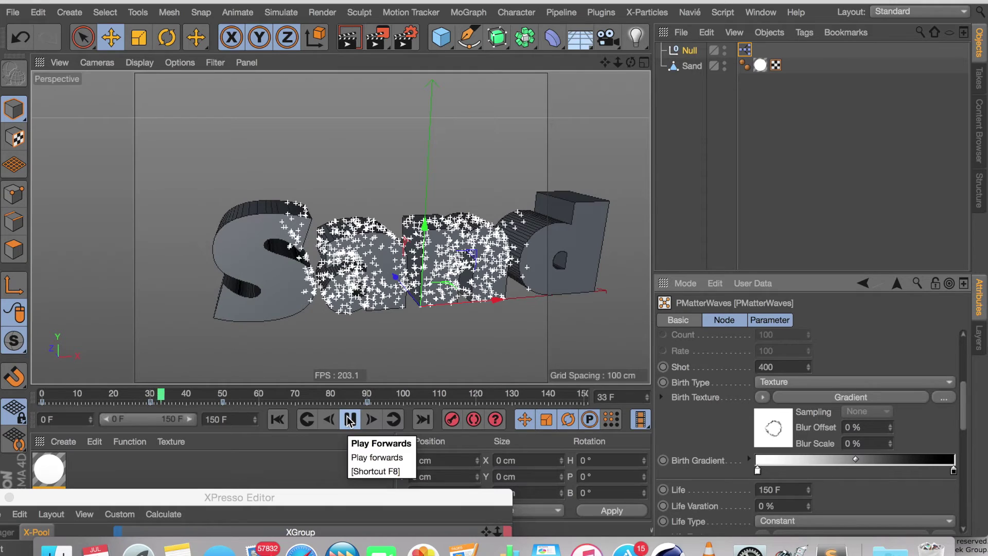
pyautogui.click(350, 419)
pyautogui.moveTo(450, 491); pyautogui.dragTo(462, 272)
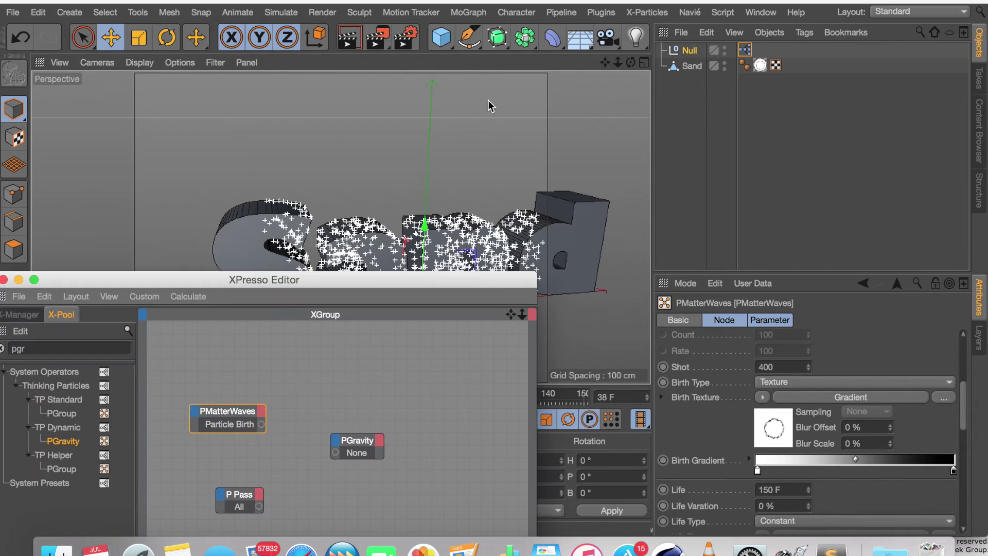
# Add a new null object and rename it 'gravity'
pyautogui.moveTo(440, 37); pyautogui.dragTo(476, 57)
pyautogui.click(705, 32)
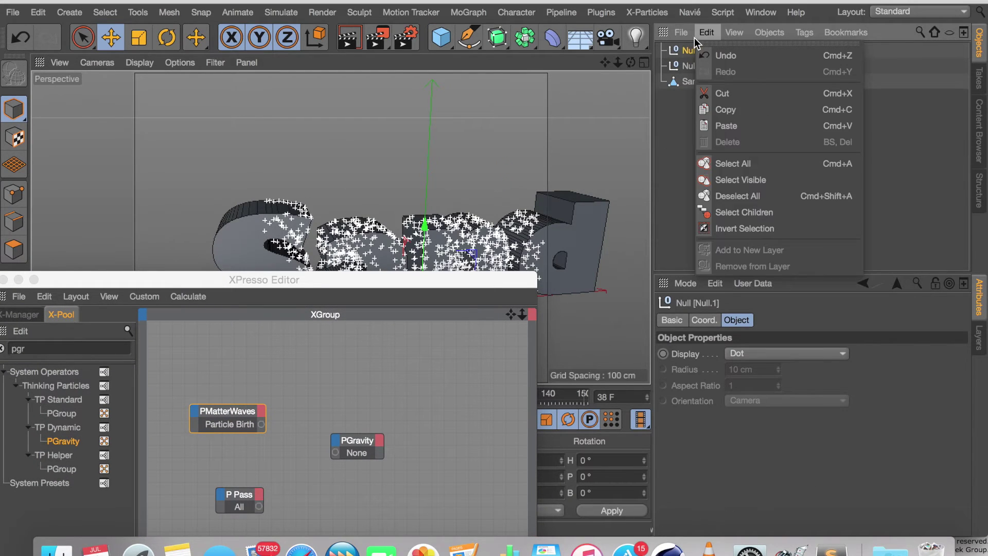
pyautogui.click(678, 51)
pyautogui.doubleClick(692, 51)
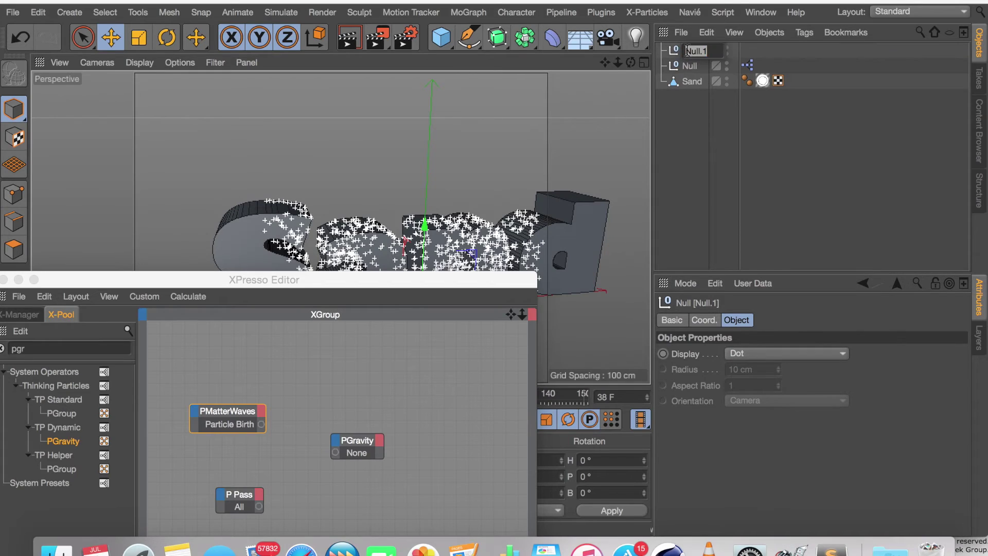
pyautogui.write('gravity')
pyautogui.press('Return')
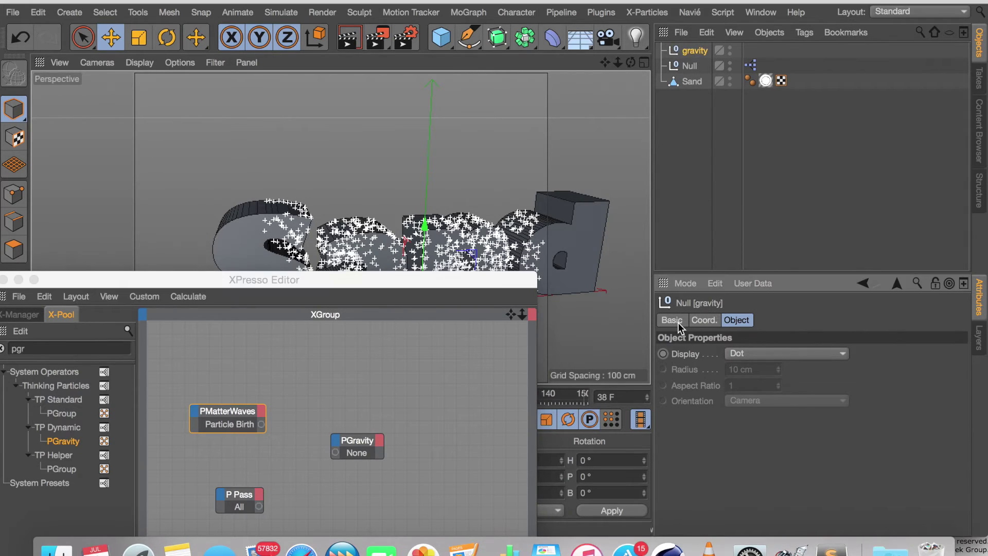
# Give the gravity null a custom pink display colour and a pink icon colour
pyautogui.click(677, 321)
pyautogui.click(774, 415)
pyautogui.click(774, 463)
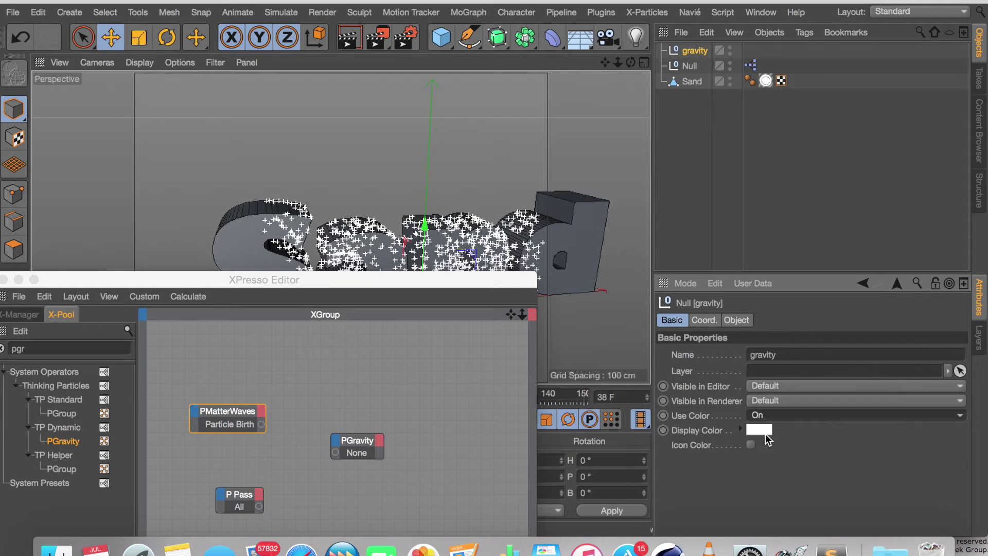
pyautogui.click(766, 431)
pyautogui.moveTo(766, 435); pyautogui.dragTo(802, 451)
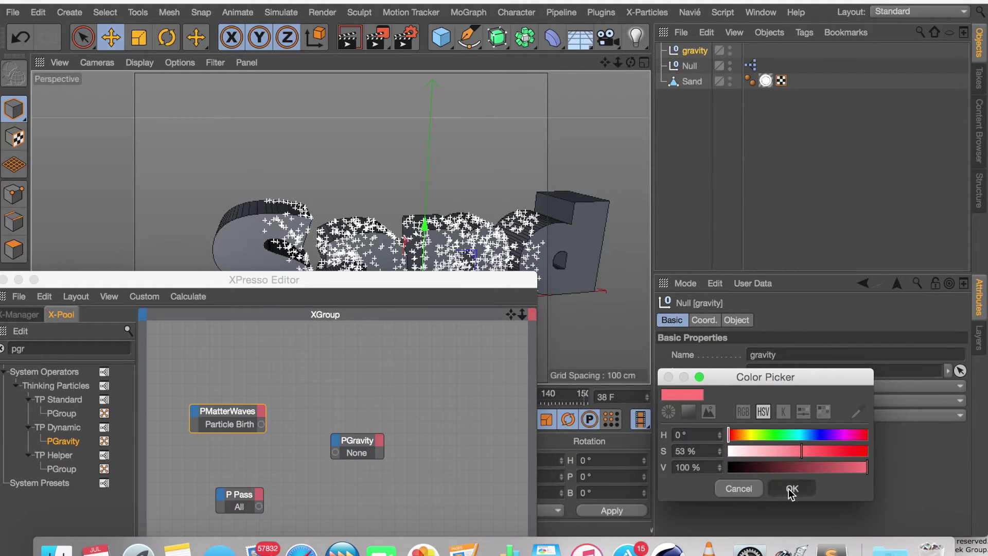
pyautogui.click(791, 488)
pyautogui.click(751, 445)
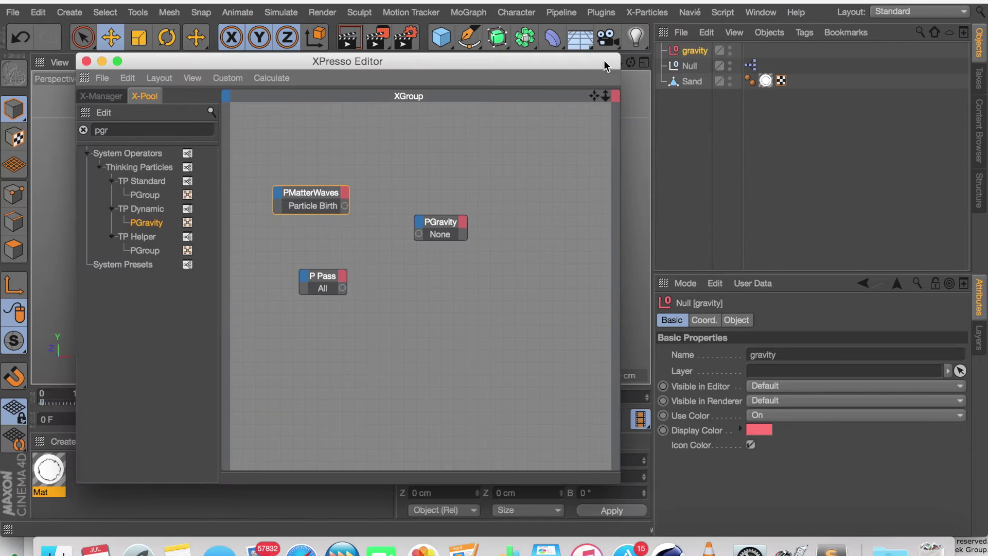
pyautogui.moveTo(264, 279); pyautogui.dragTo(430, 77)
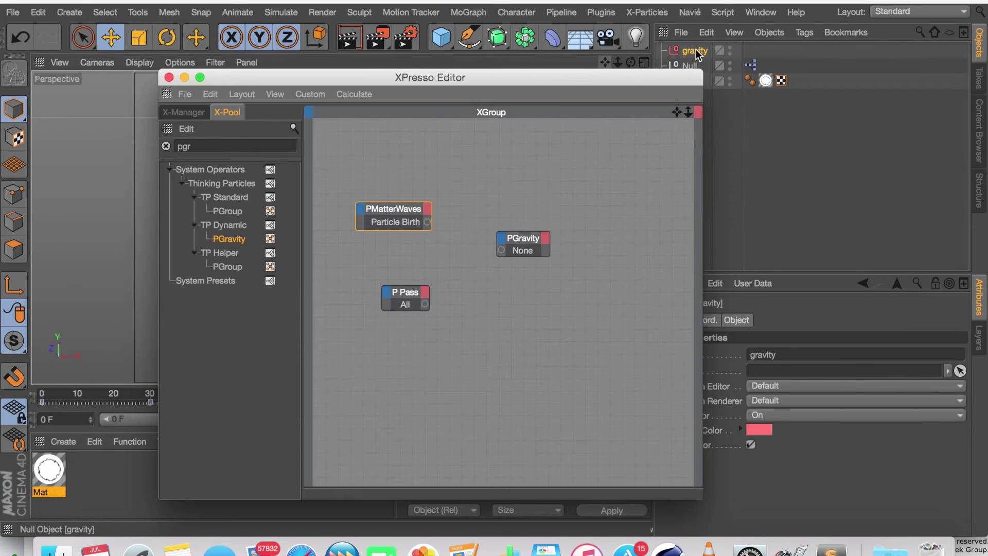
# Link the gravity null to PGravity's object port and wire P Pass into PGravity
pyautogui.moveTo(695, 51); pyautogui.dragTo(475, 284)
pyautogui.moveTo(538, 250); pyautogui.dragTo(425, 304)
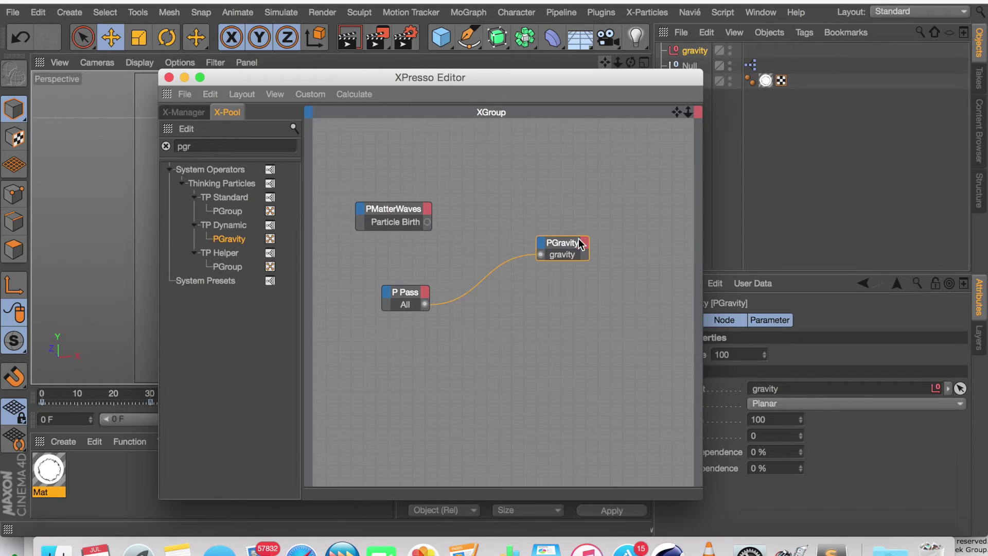
pyautogui.moveTo(577, 245); pyautogui.dragTo(557, 305)
pyautogui.moveTo(597, 77); pyautogui.dragTo(452, 64)
pyautogui.click(271, 278)
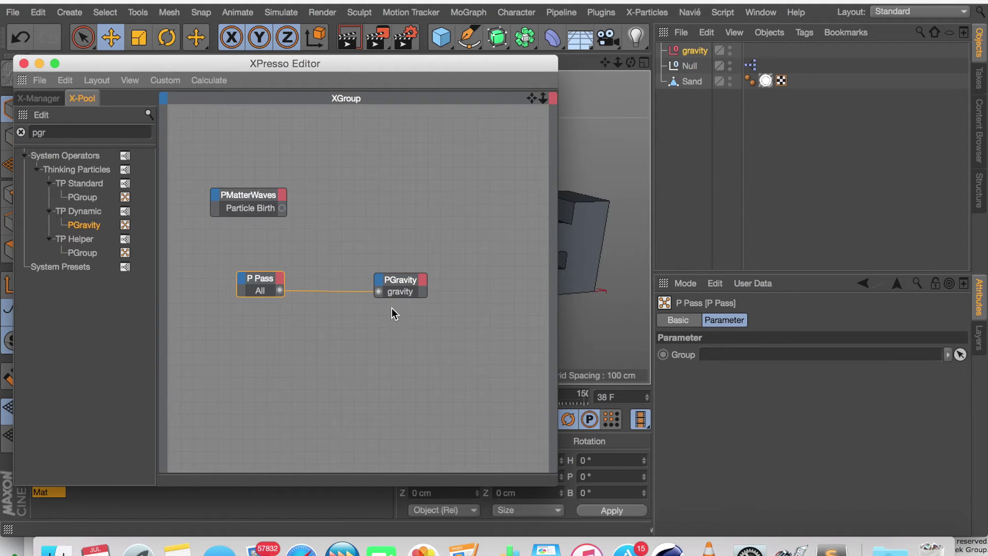
pyautogui.click(397, 289)
pyautogui.moveTo(479, 64); pyautogui.dragTo(450, 408)
# Rotate the gravity null to P -90° so it points downward
pyautogui.press('r')
pyautogui.moveTo(432, 269); pyautogui.dragTo(411, 277)
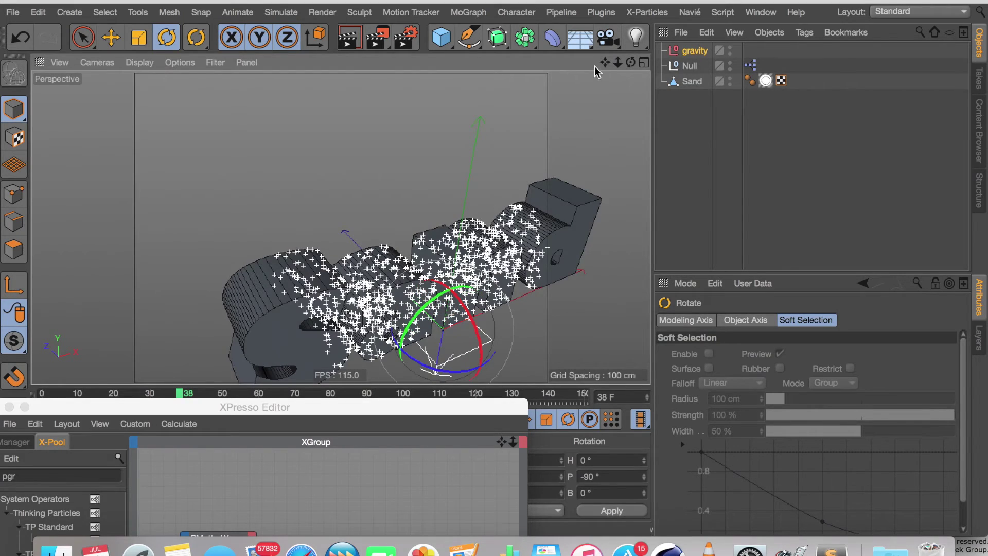
pyautogui.moveTo(630, 62); pyautogui.dragTo(607, 65)
# Square the view to the Sand text and play the animation to watch particles fall
pyautogui.doubleClick(354, 407)
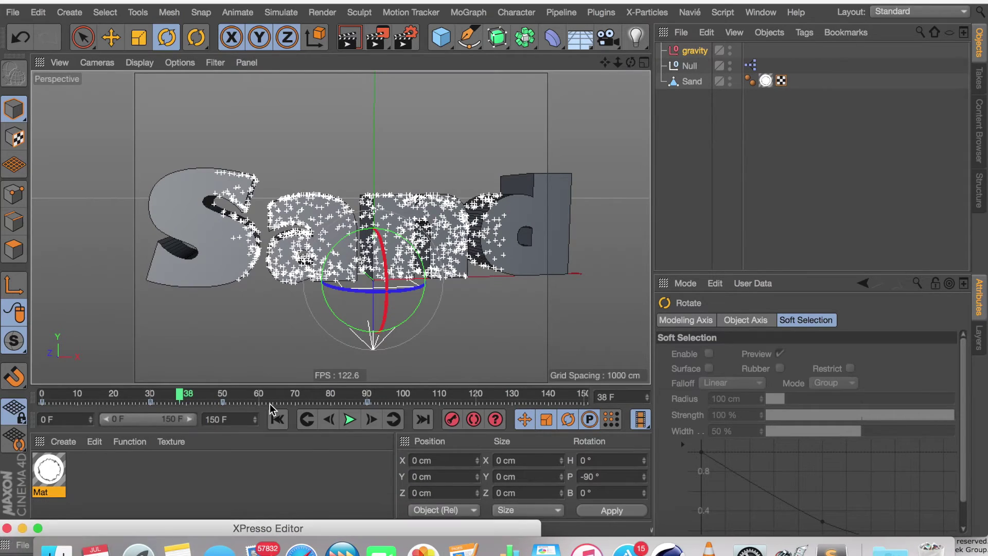
pyautogui.click(277, 419)
pyautogui.click(350, 419)
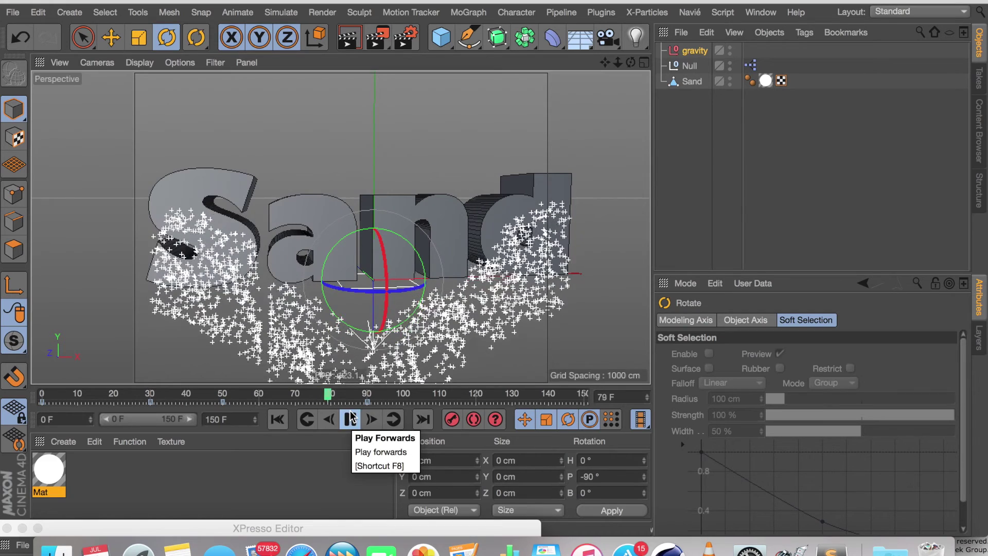
pyautogui.click(350, 418)
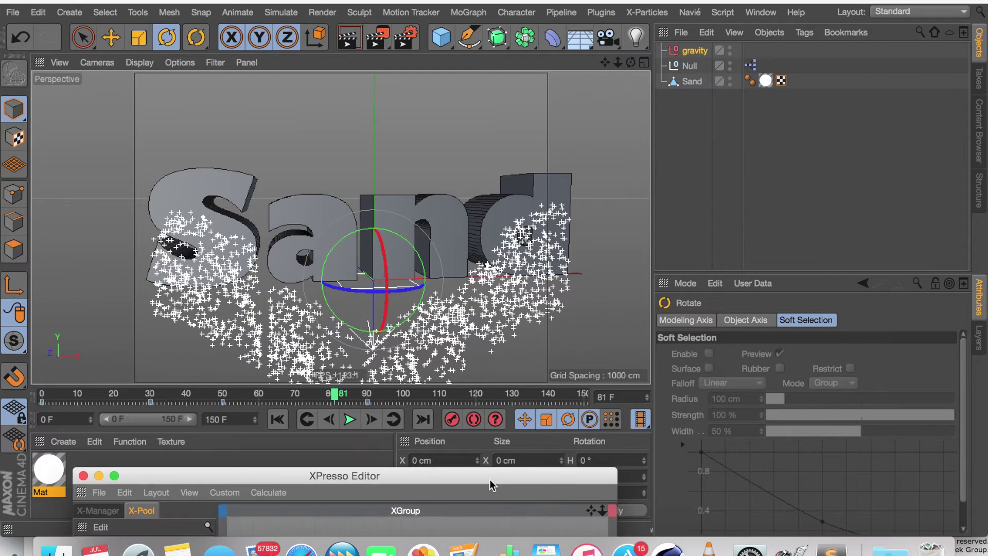
pyautogui.moveTo(490, 484); pyautogui.dragTo(493, 499)
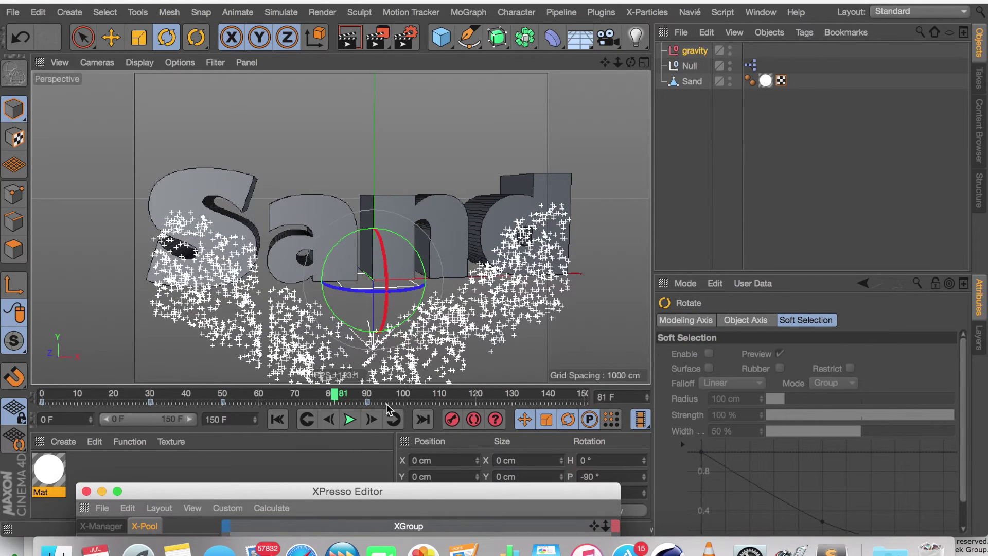
# Select the timeline keyframes from frame 117 back to about frame 70
pyautogui.moveTo(385, 402); pyautogui.dragTo(220, 406)
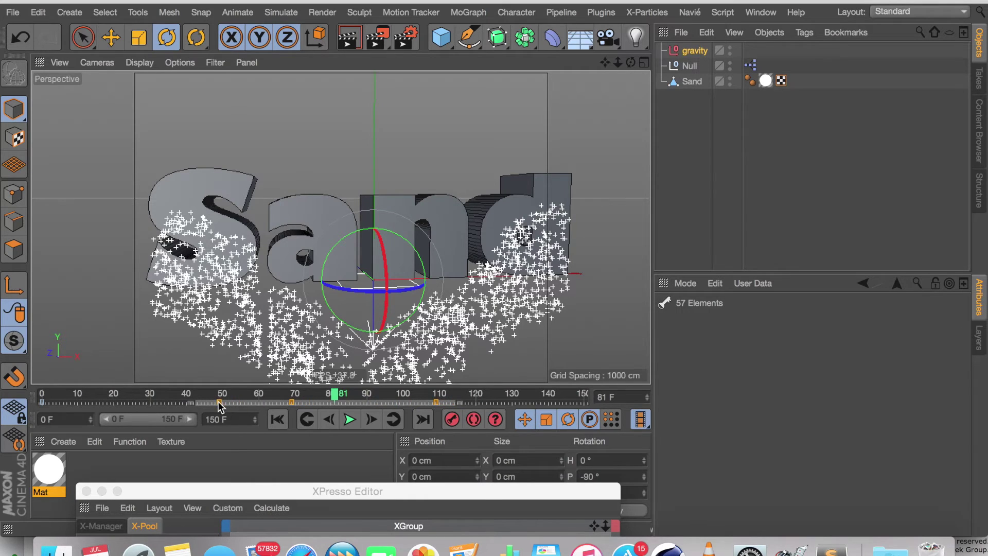
pyautogui.click(499, 401)
pyautogui.click(463, 401)
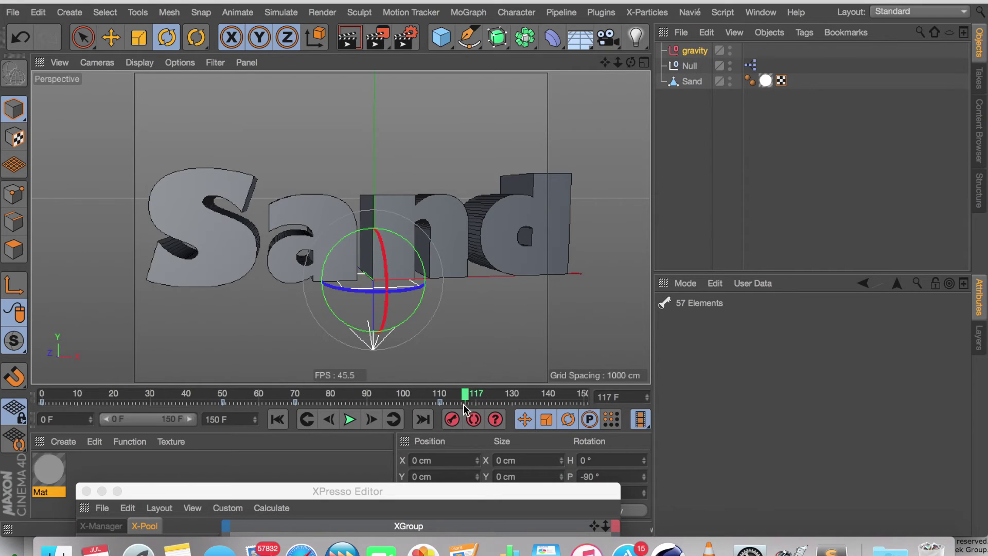
pyautogui.moveTo(465, 402)
pyautogui.mouseDown()
pyautogui.moveTo(281, 404)
pyautogui.moveTo(329, 403)
pyautogui.mouseUp()
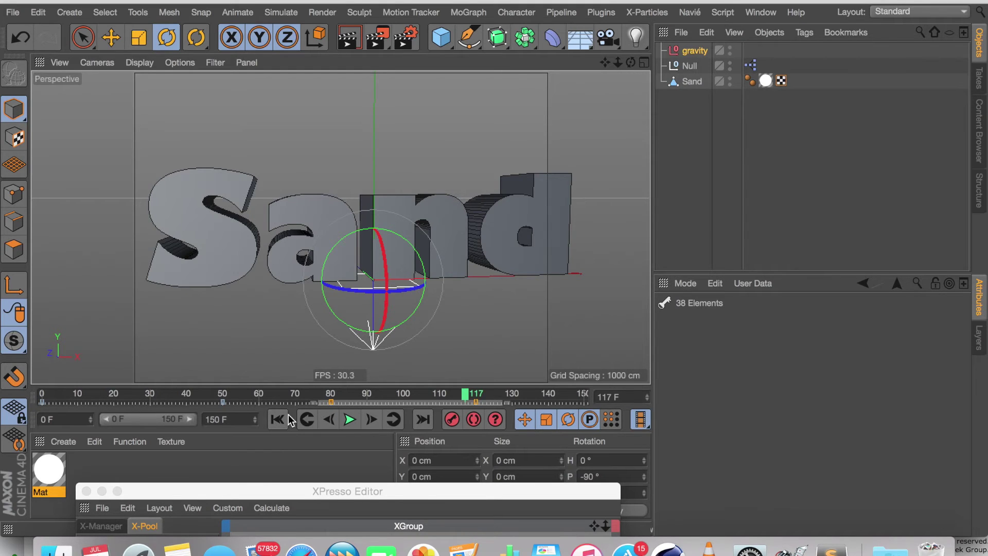
# Replay the particle fall, then select the PGravity node in the XPresso graph
pyautogui.click(281, 419)
pyautogui.click(349, 420)
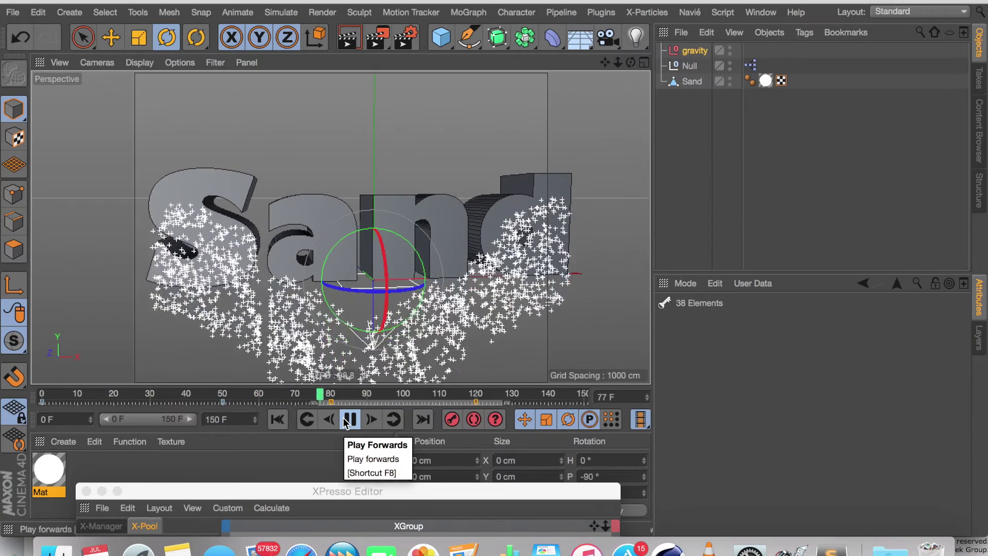
pyautogui.click(349, 419)
pyautogui.moveTo(326, 488); pyautogui.dragTo(302, 64)
pyautogui.click(440, 297)
# Set PGravity Strength to 1000 and replay the simulation, pausing at frame 61
pyautogui.click(768, 421)
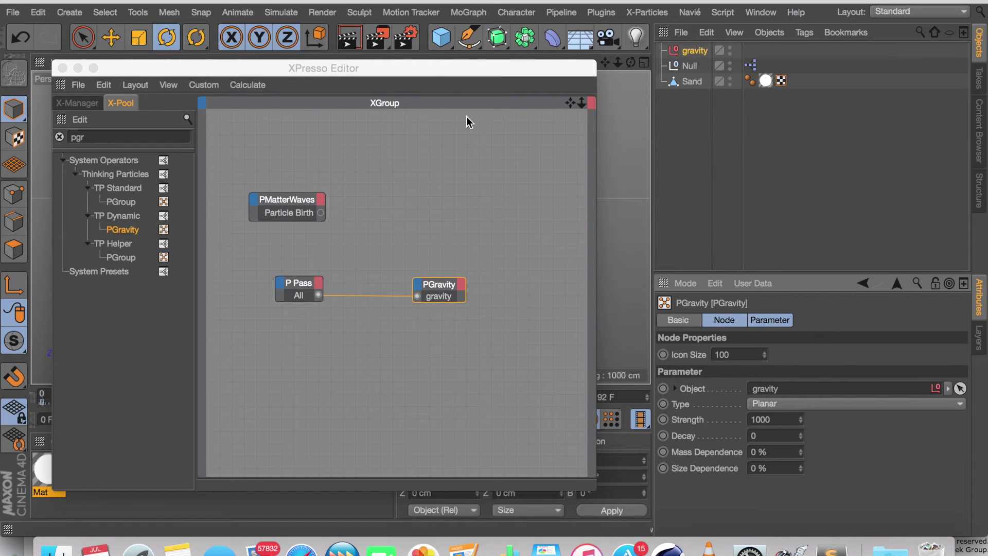
pyautogui.moveTo(423, 66); pyautogui.dragTo(396, 462)
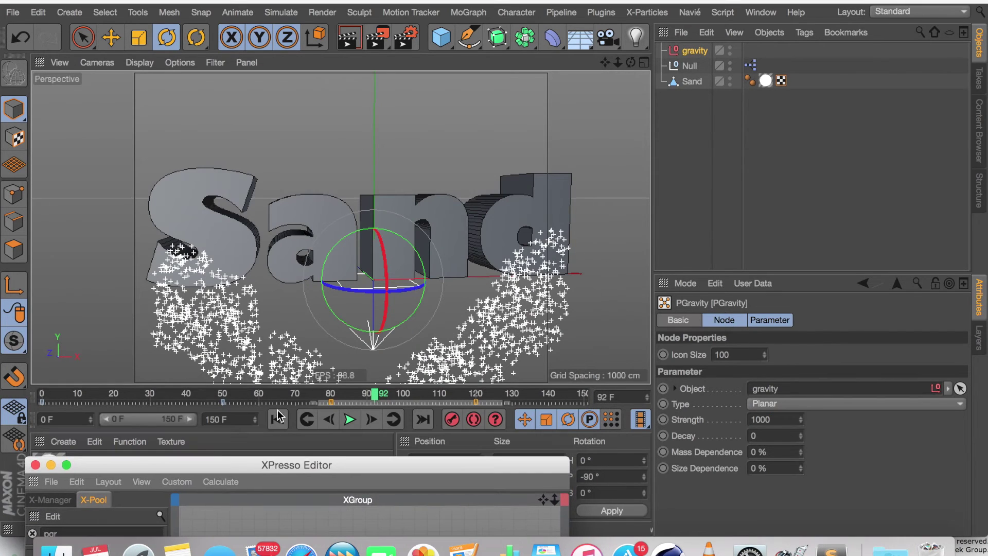
pyautogui.click(278, 417)
pyautogui.click(350, 419)
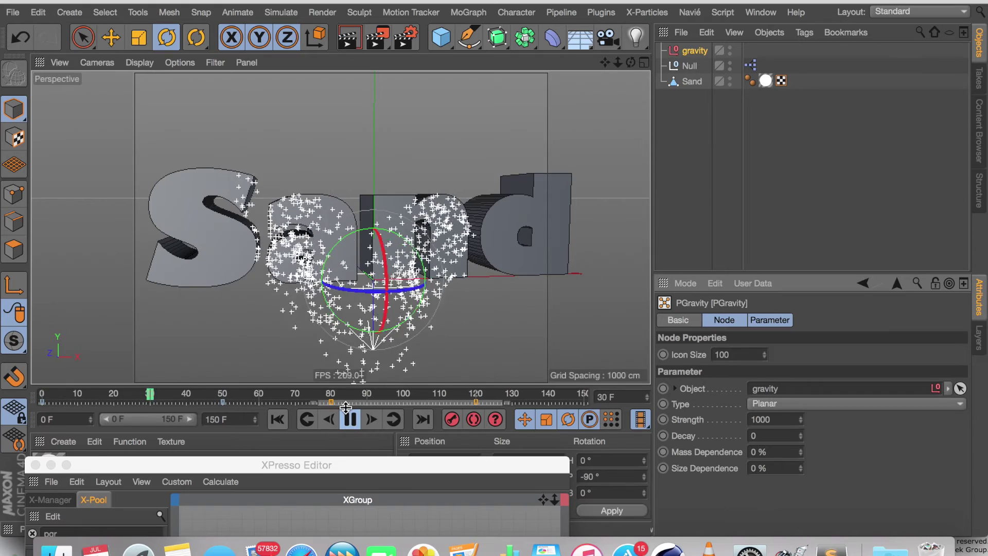
pyautogui.click(350, 419)
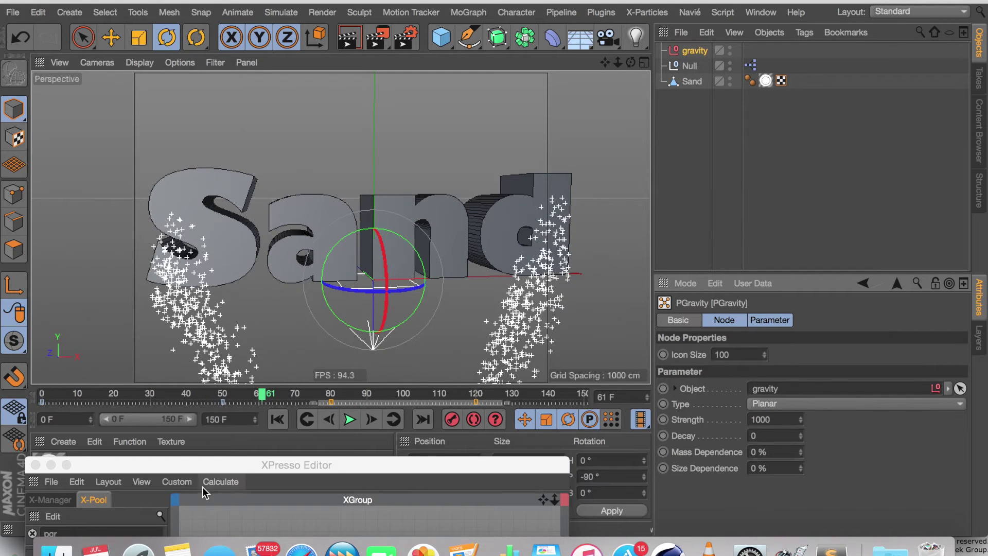
pyautogui.click(177, 481)
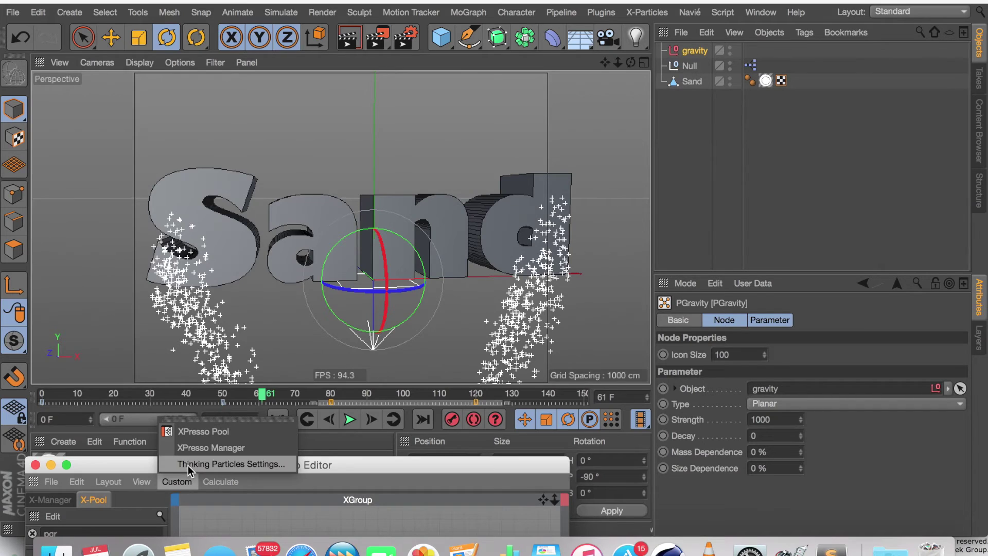
# Set the Thinking Particles view type to Drops and replay the fall from frame 0
pyautogui.click(187, 464)
pyautogui.click(157, 251)
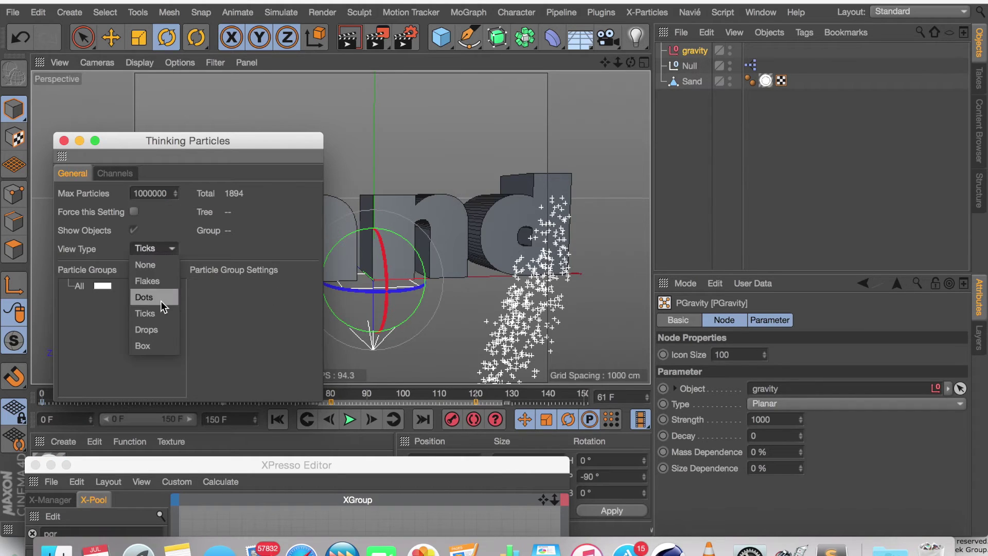
pyautogui.click(167, 329)
pyautogui.click(64, 141)
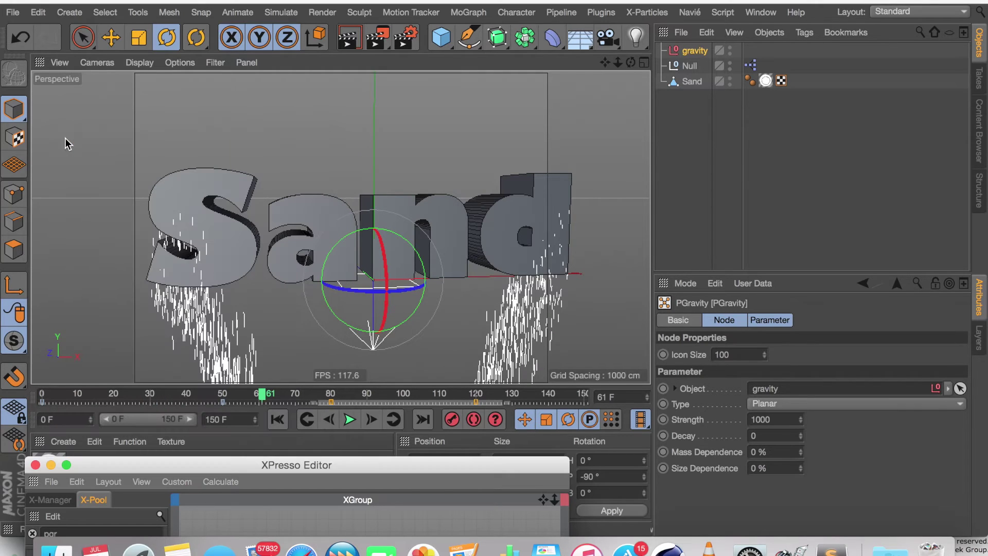
pyautogui.click(278, 420)
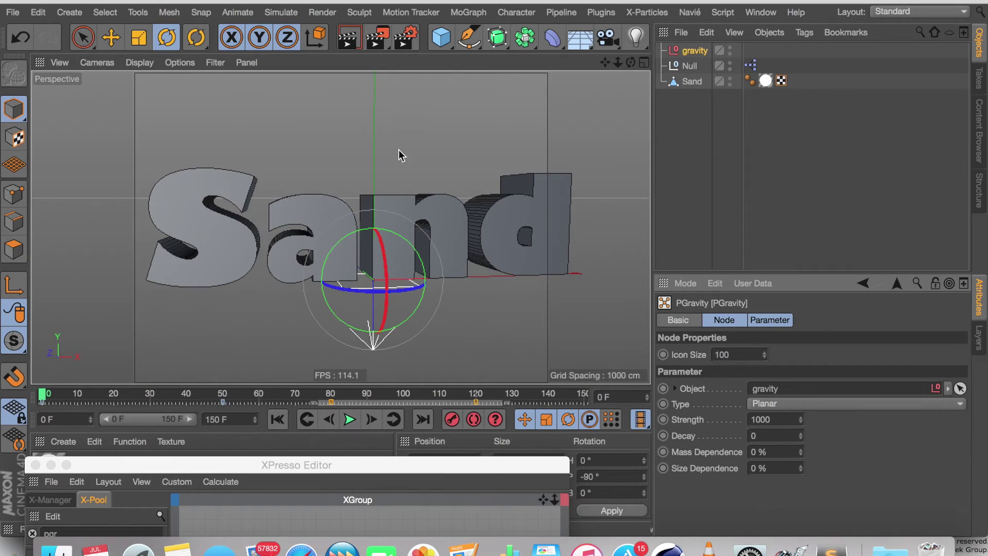
pyautogui.keyDown('alt'); pyautogui.moveTo(412, 90); pyautogui.dragTo(246, 301); pyautogui.keyUp('alt')
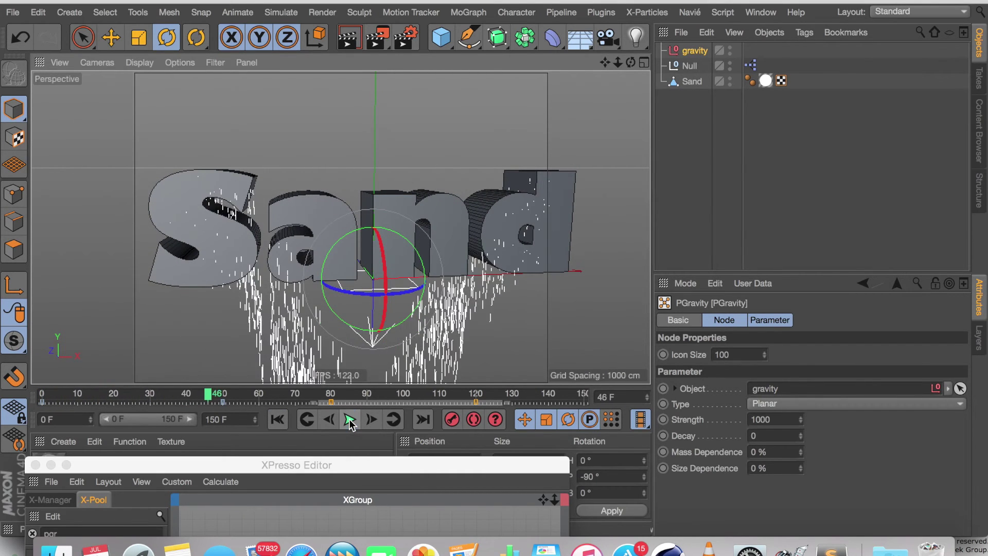
pyautogui.click(350, 420)
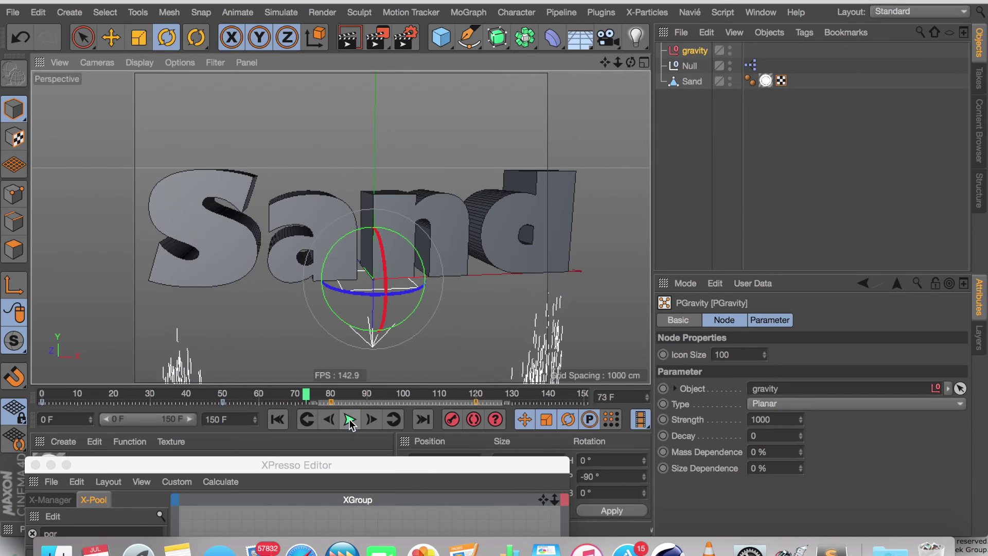
# Select the PMatterWaves node and set its Shot count to 2000
pyautogui.moveTo(336, 471); pyautogui.dragTo(303, 110)
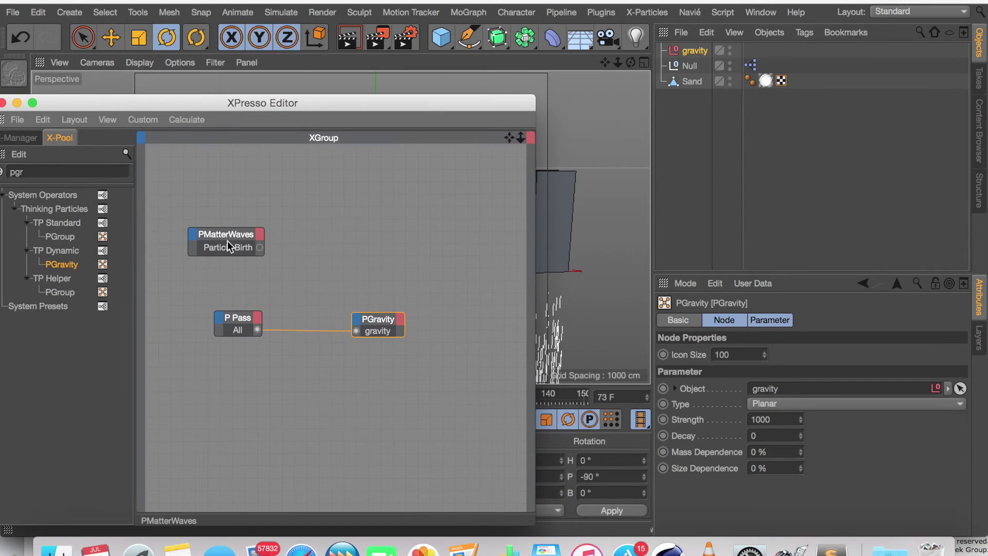
pyautogui.click(227, 240)
pyautogui.scroll(-10, 737, 391)
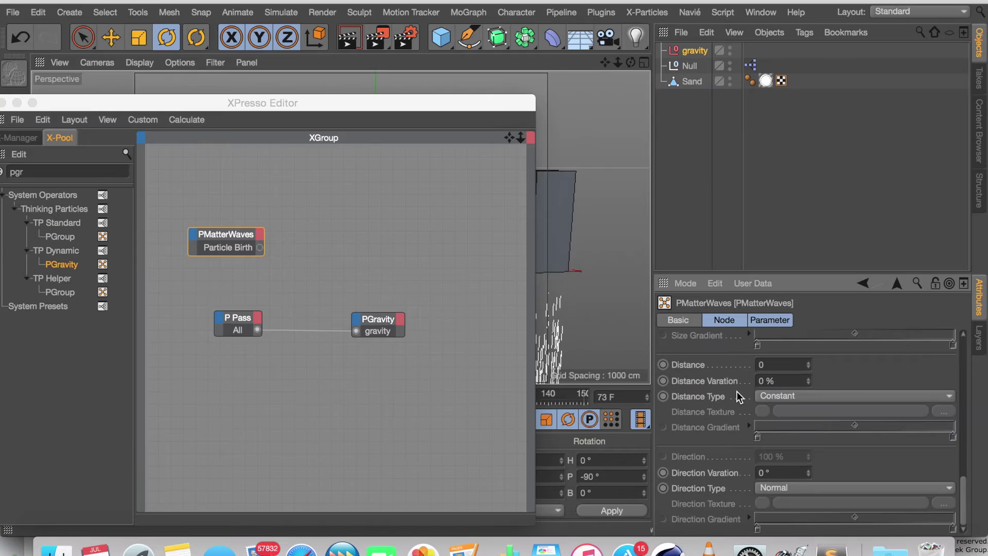
pyautogui.scroll(10, 748, 397)
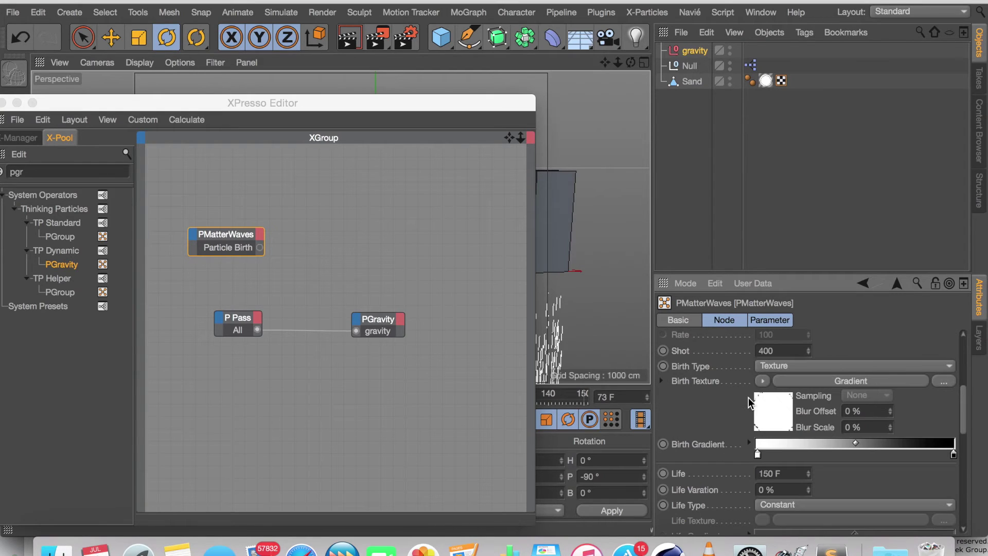
pyautogui.doubleClick(772, 350)
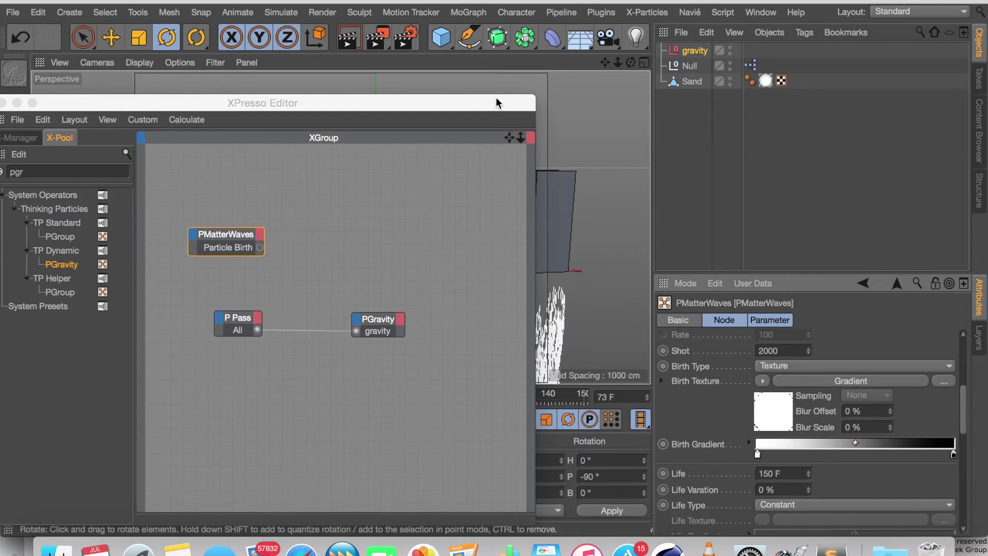
pyautogui.moveTo(498, 102); pyautogui.dragTo(492, 513)
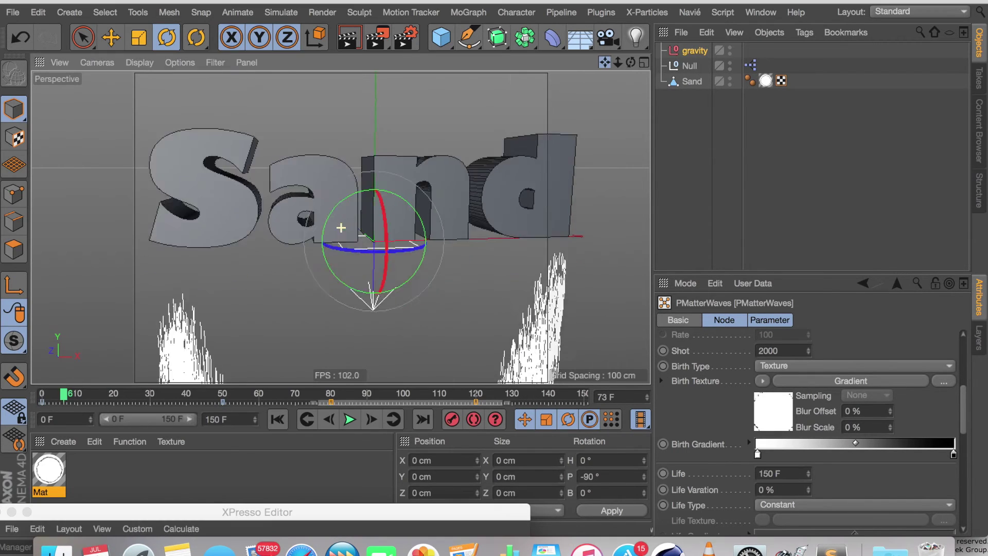
# Reframe the view on Sand and replay the denser particle streams to frame 41
pyautogui.moveTo(604, 63); pyautogui.dragTo(604, 123)
pyautogui.hotkey('ctrl', 'shift', 'z')
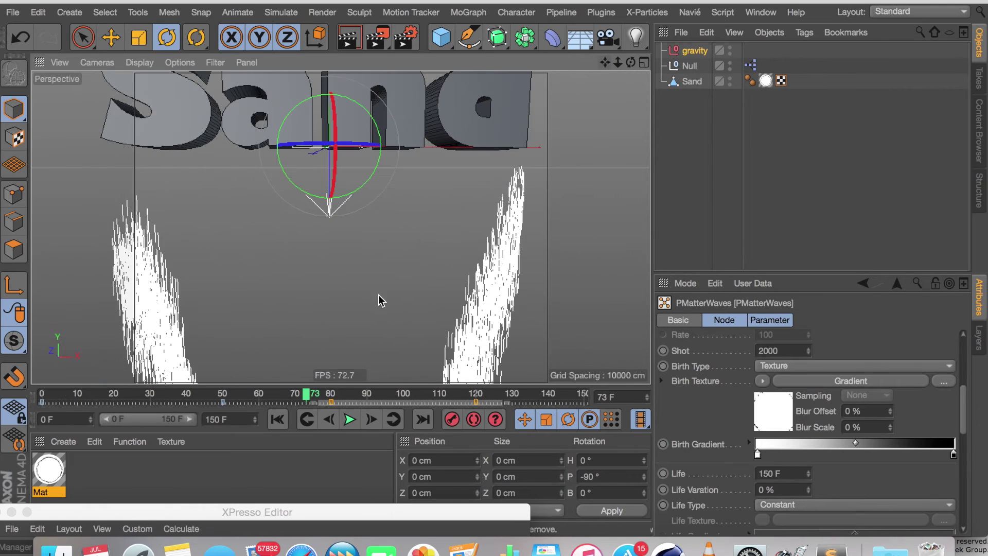
pyautogui.hotkey('shift', 'f')
pyautogui.click(352, 420)
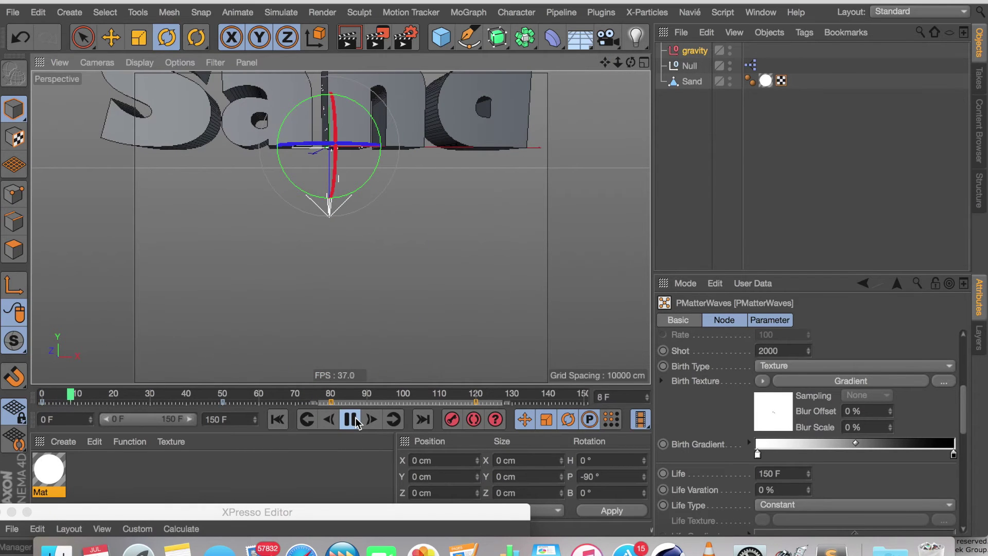
pyautogui.click(352, 420)
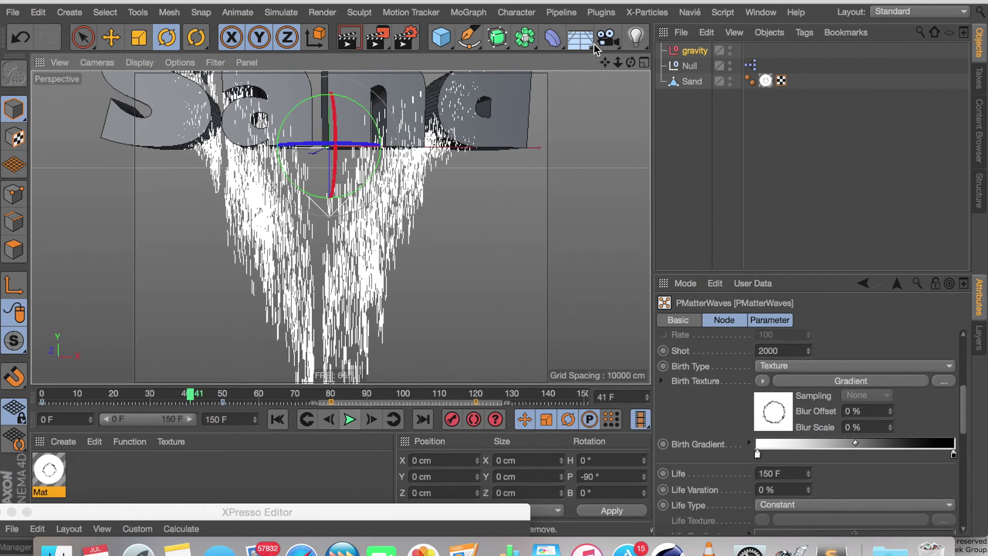
pyautogui.moveTo(605, 63); pyautogui.dragTo(512, 193)
# Create material Mat.1 with a tan colour at 80% brightness and reflectance turned off
pyautogui.doubleClick(49, 469)
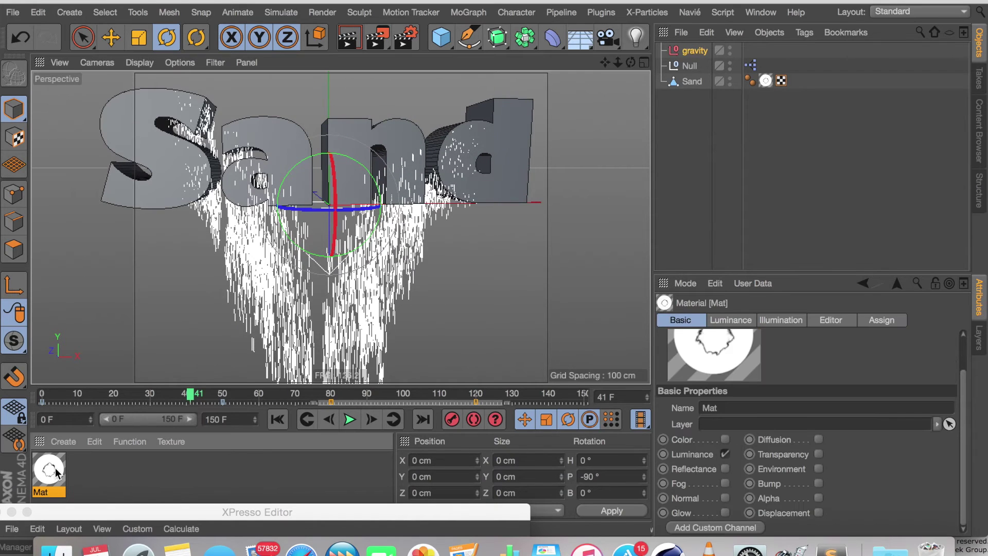
pyautogui.click(102, 528)
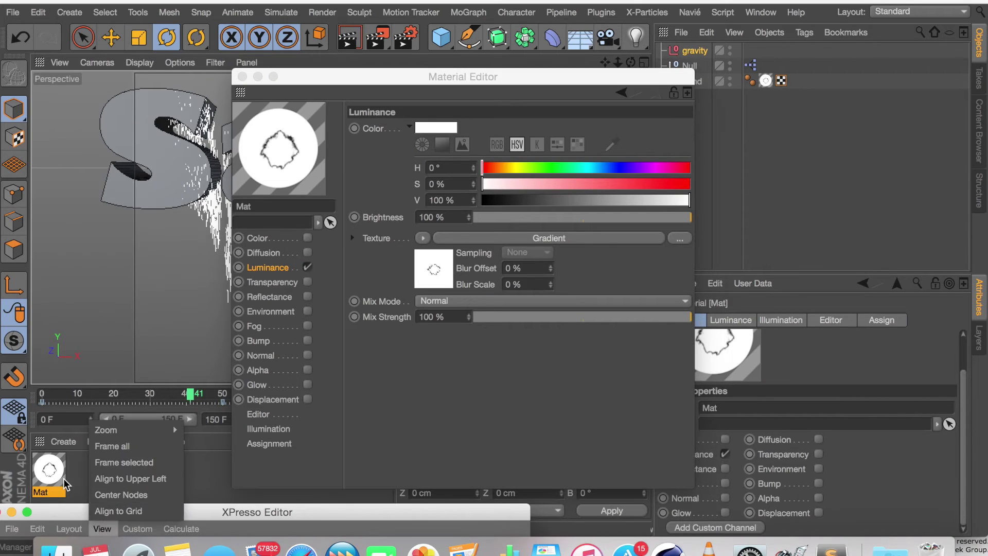
pyautogui.doubleClick(103, 476)
pyautogui.click(257, 237)
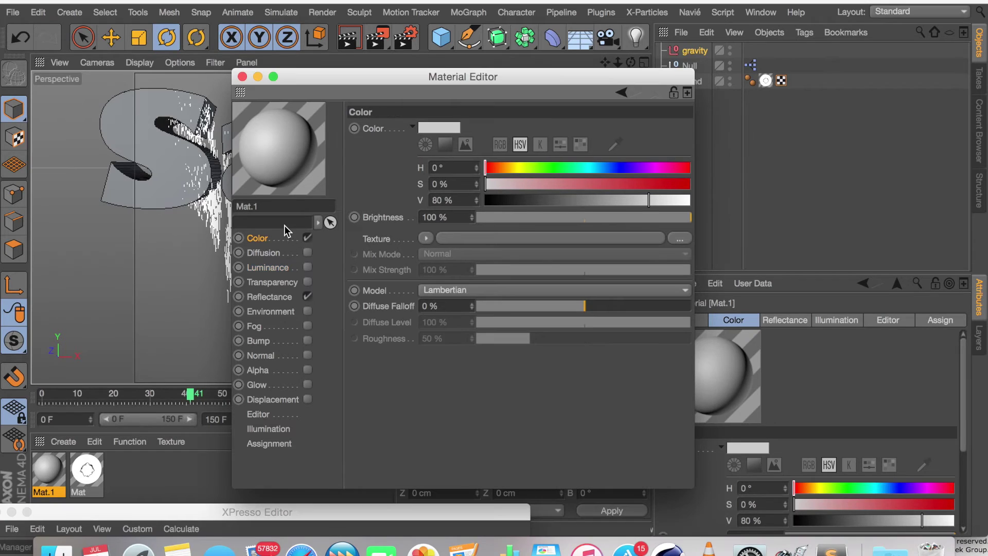
pyautogui.moveTo(534, 169); pyautogui.dragTo(501, 168)
pyautogui.click(556, 183)
pyautogui.moveTo(560, 201); pyautogui.dragTo(628, 202)
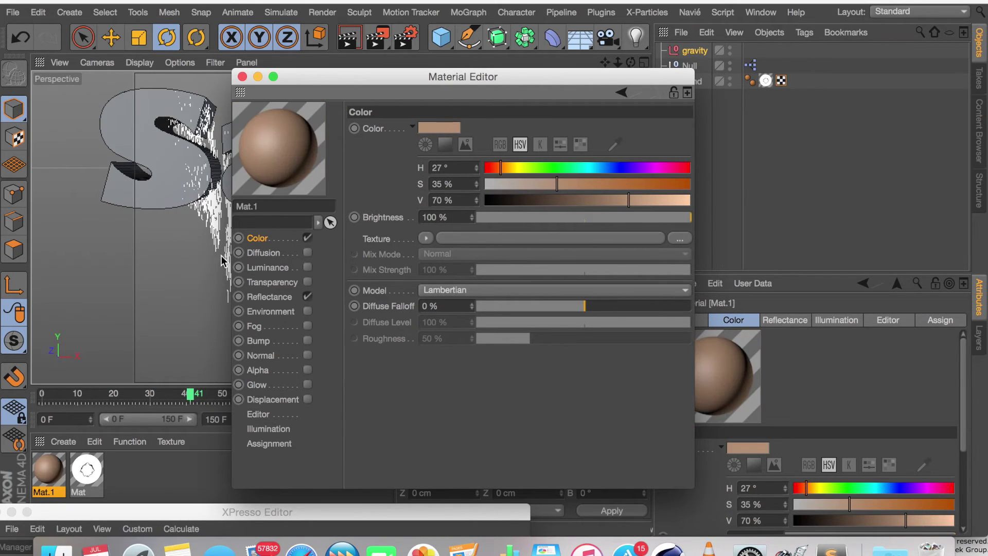
pyautogui.click(308, 296)
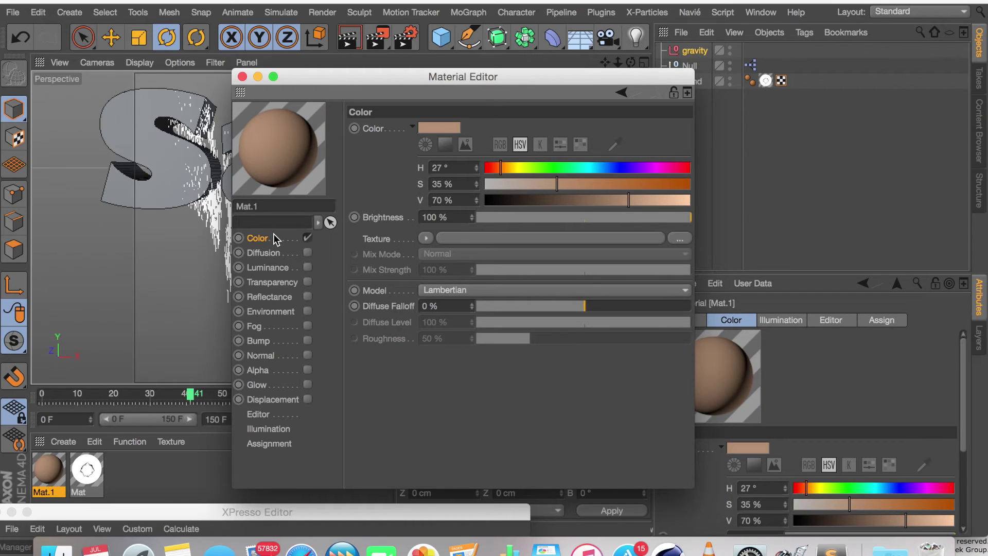
pyautogui.moveTo(584, 200); pyautogui.dragTo(649, 200)
pyautogui.moveTo(579, 185); pyautogui.dragTo(554, 181)
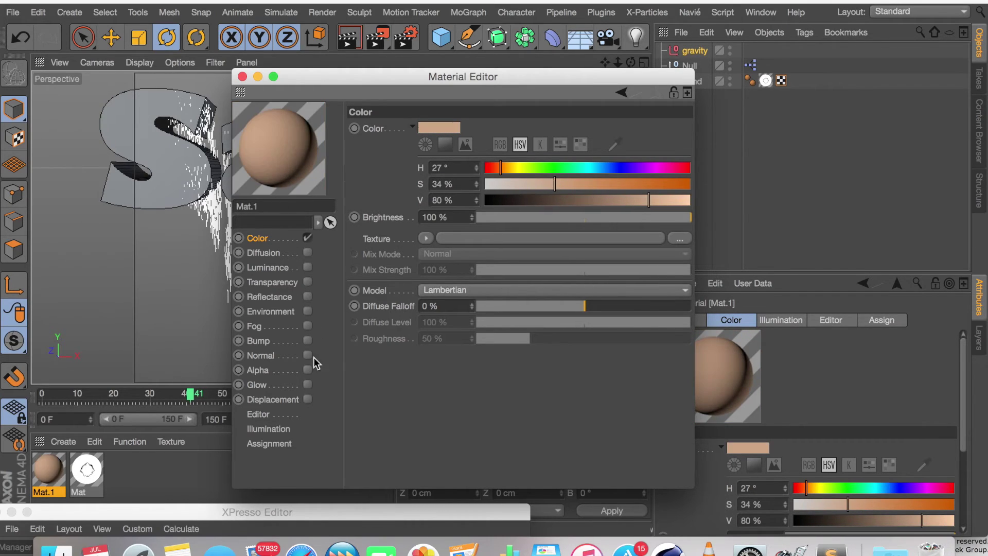
# Enable Mat.1's alpha with the pasted gradient and delete the left gradient knot
pyautogui.click(269, 352)
pyautogui.click(300, 374)
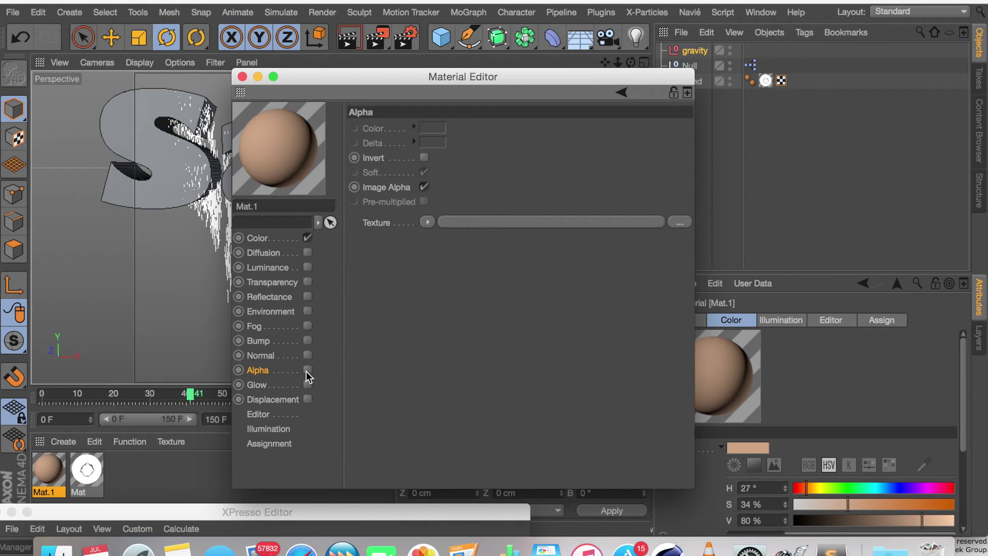
pyautogui.click(427, 222)
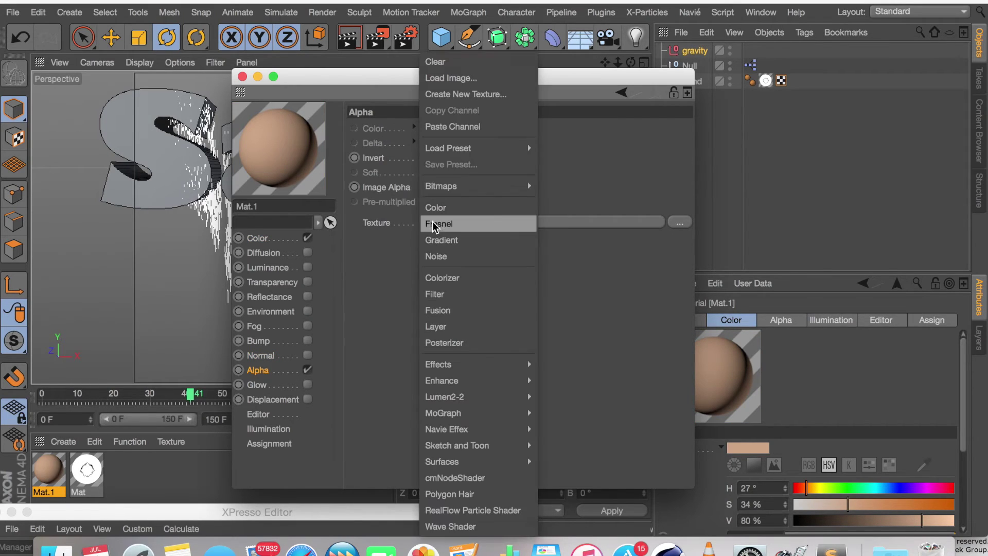
pyautogui.click(471, 127)
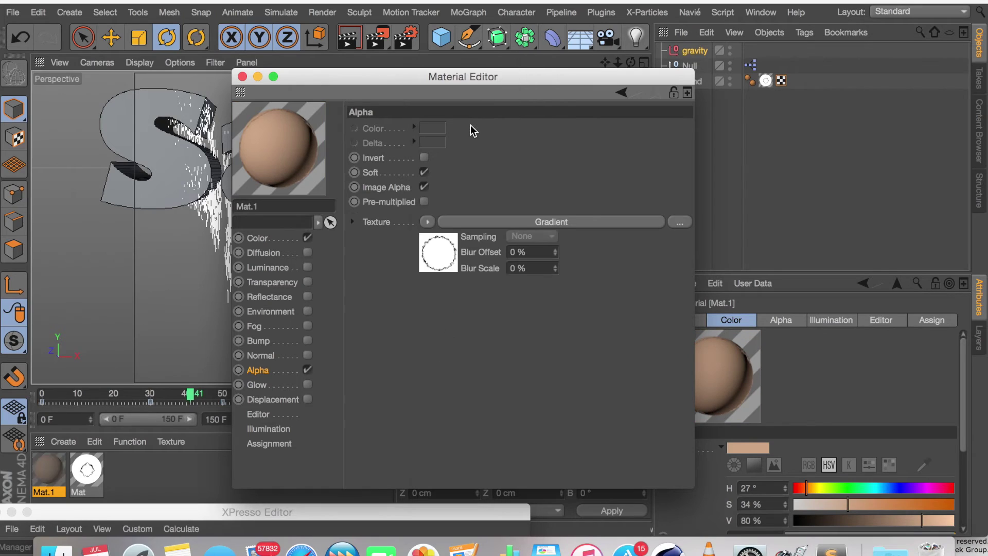
pyautogui.click(449, 250)
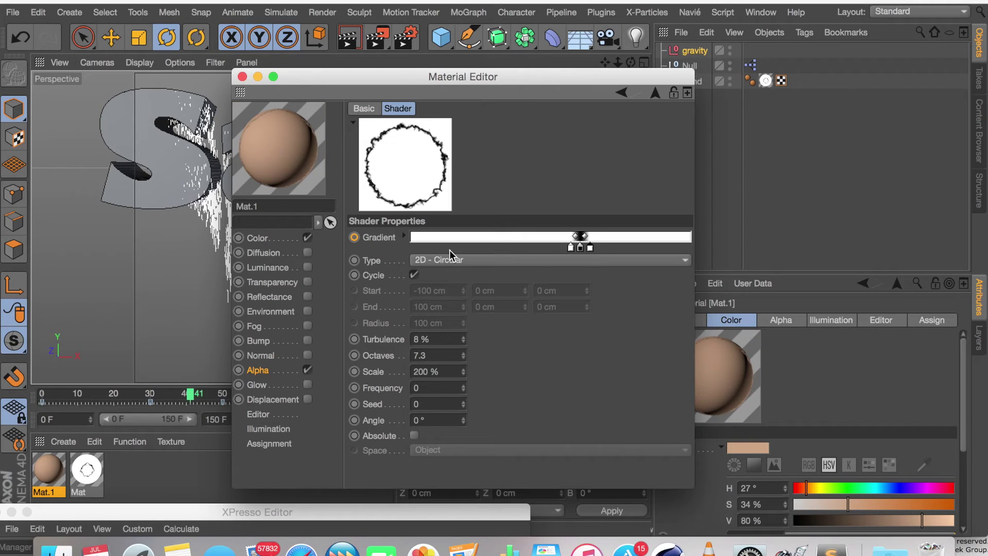
pyautogui.click(571, 250)
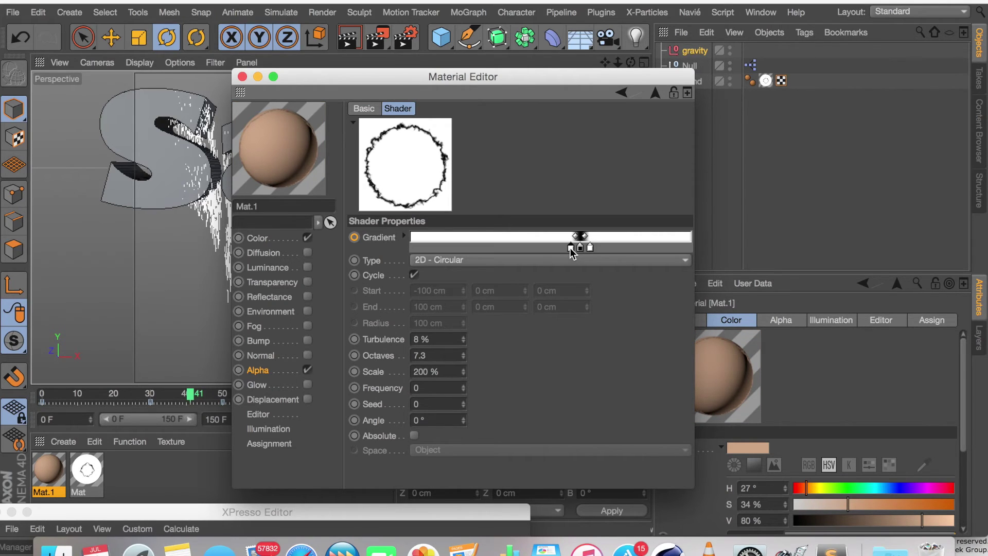
pyautogui.press('Delete')
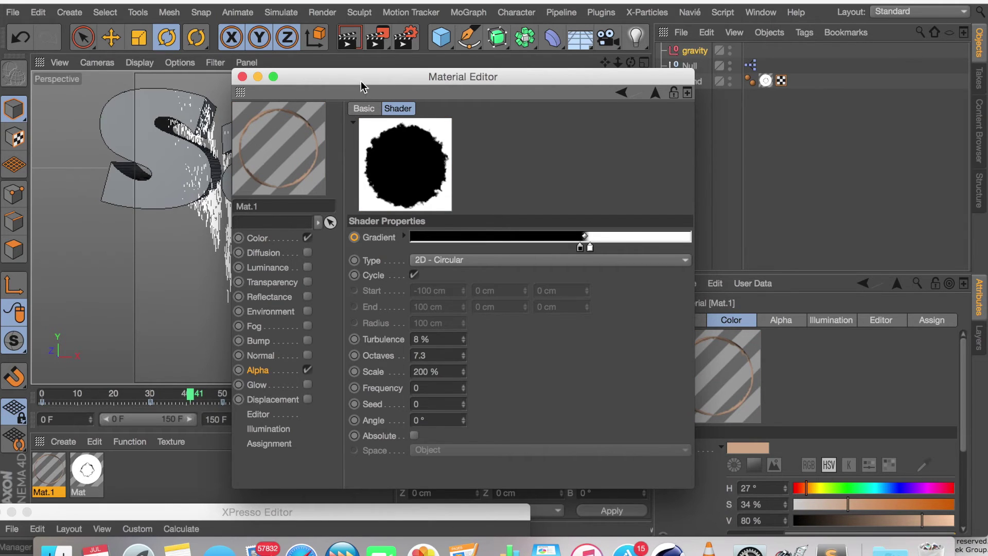
pyautogui.moveTo(362, 82); pyautogui.dragTo(454, 86)
pyautogui.click(332, 80)
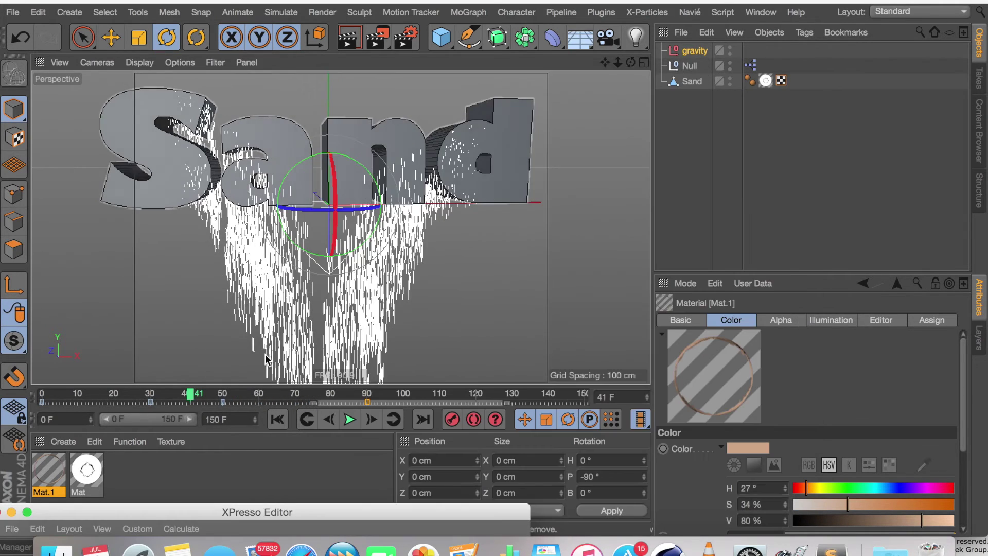
# Replay the animation from the start to watch the sand fall
pyautogui.click(278, 420)
pyautogui.click(349, 420)
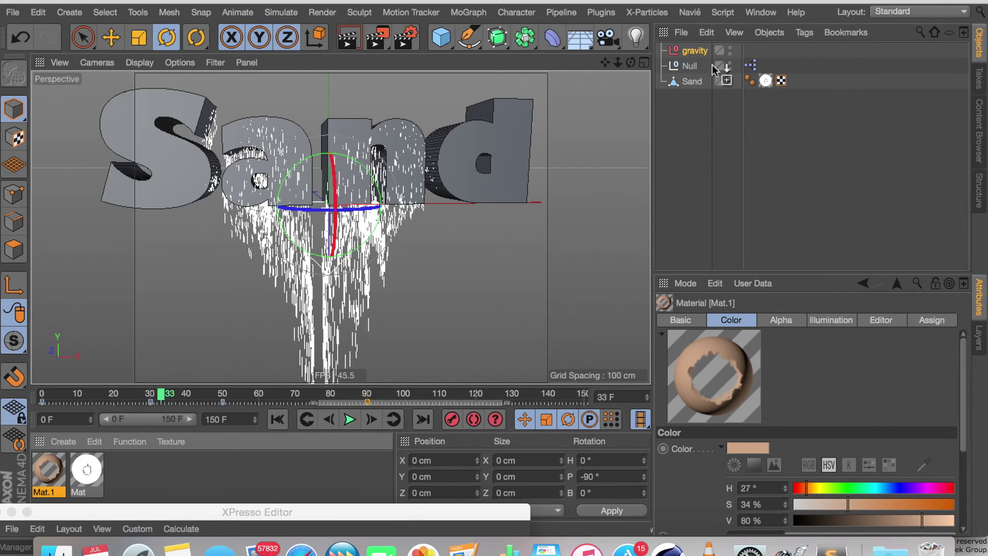
pyautogui.click(774, 116)
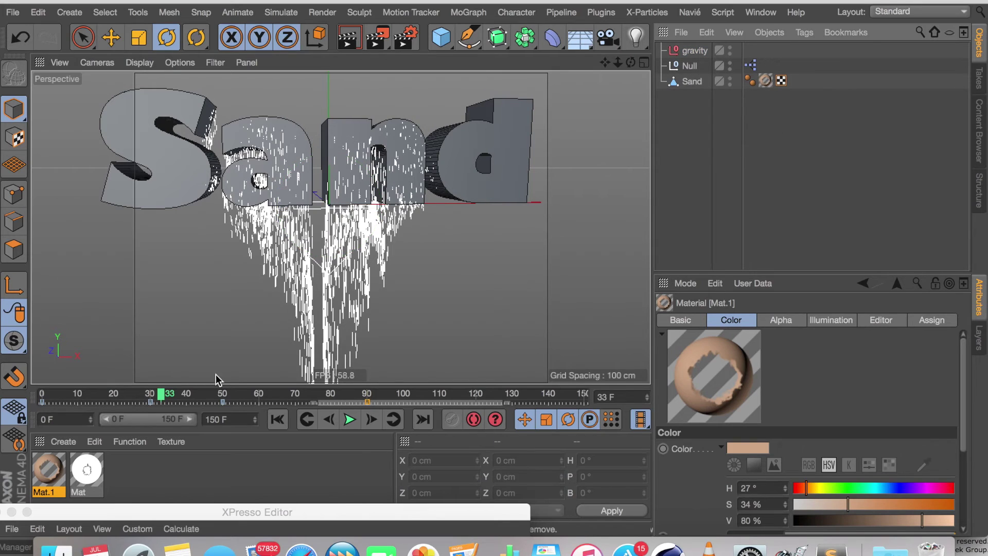
pyautogui.click(279, 420)
pyautogui.click(350, 419)
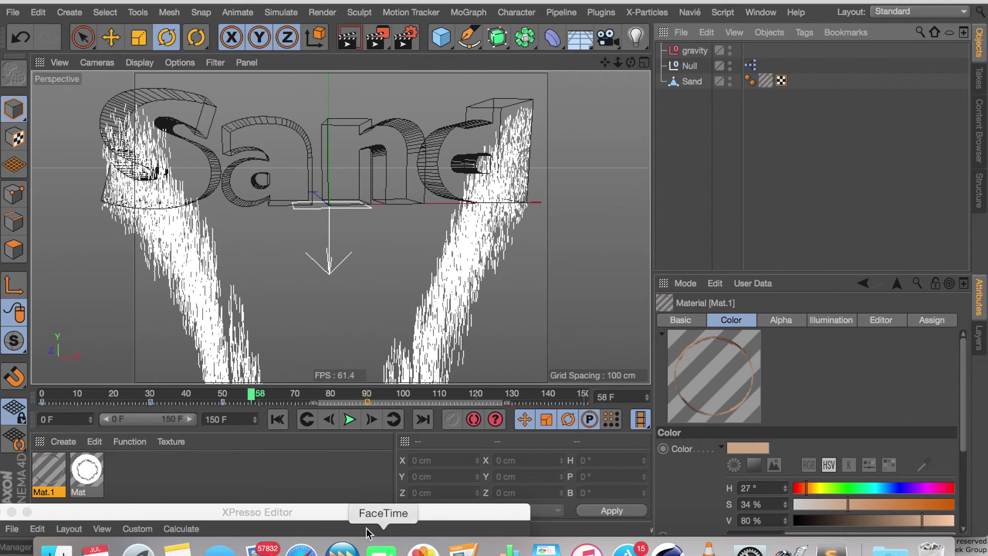
pyautogui.moveTo(376, 518); pyautogui.dragTo(389, 542)
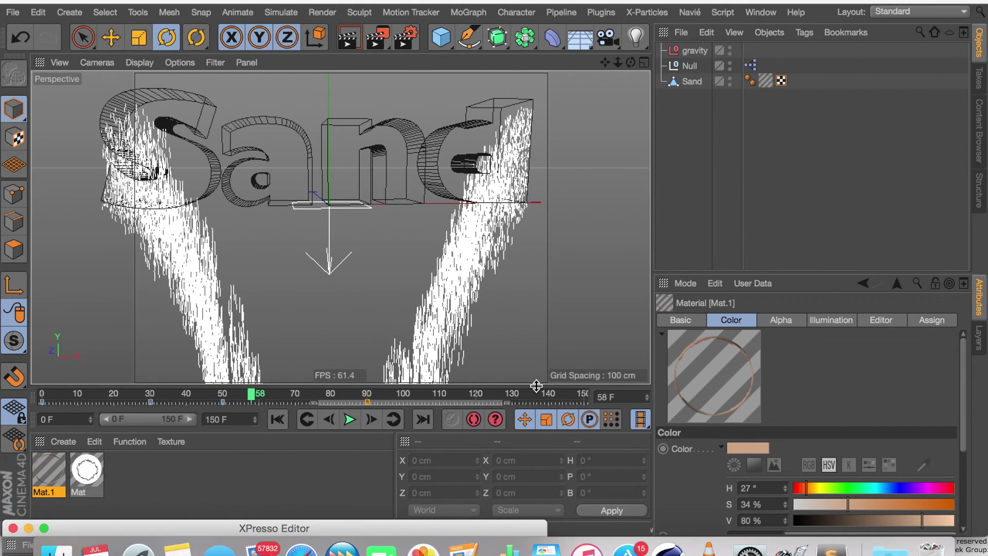
# Set the end frame to 200, extend the preview range, and shift all keys later
pyautogui.click(546, 405)
pyautogui.click(239, 420)
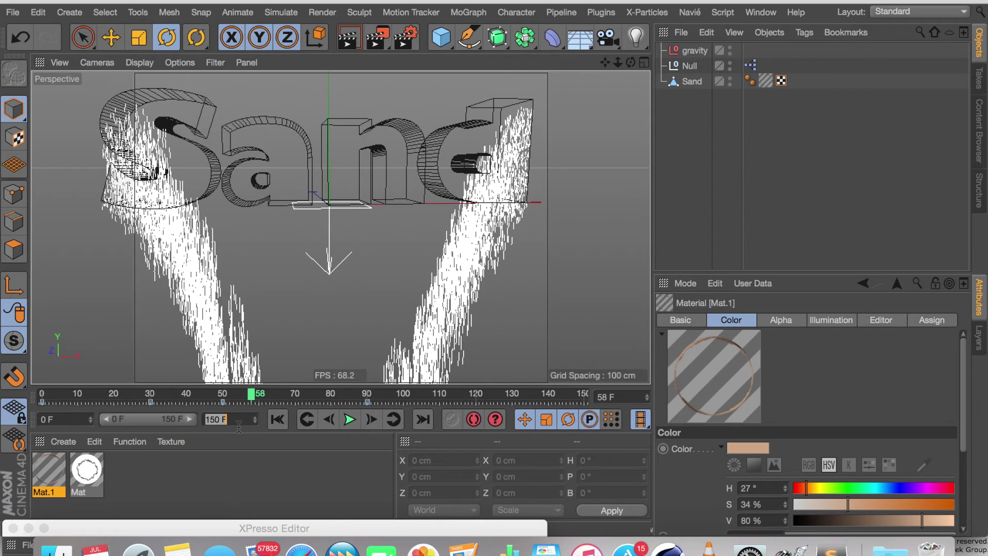
pyautogui.write('200')
pyautogui.press('Return')
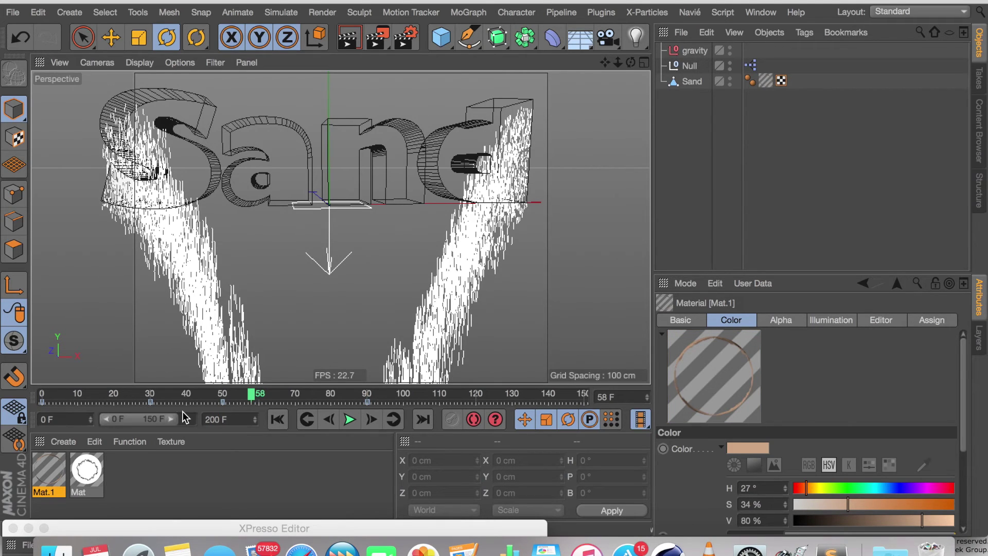
pyautogui.moveTo(177, 418); pyautogui.dragTo(250, 421)
pyautogui.keyDown('ctrl'); pyautogui.moveTo(109, 405); pyautogui.dragTo(473, 416); pyautogui.keyUp('ctrl')
pyautogui.moveTo(123, 397); pyautogui.dragTo(146, 409)
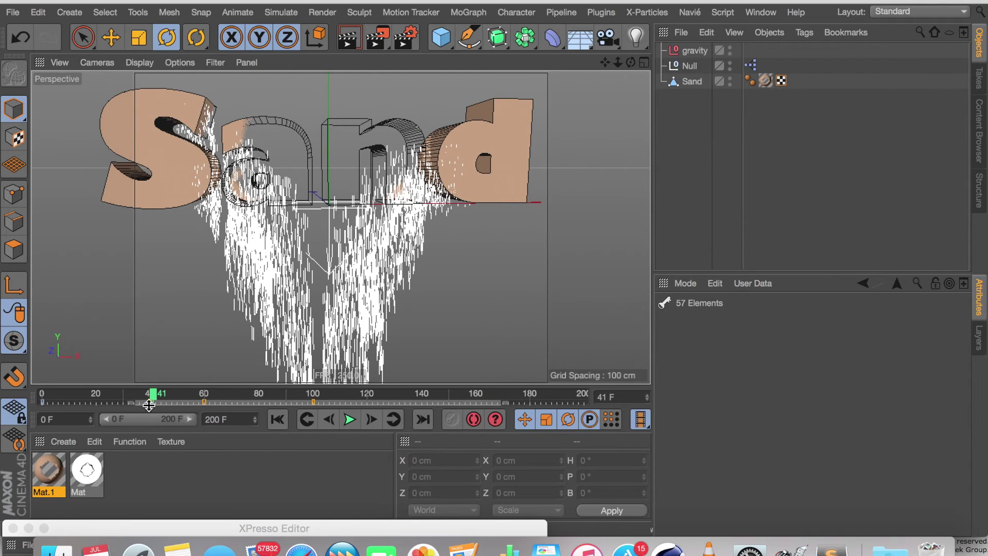
pyautogui.moveTo(150, 408); pyautogui.dragTo(156, 410)
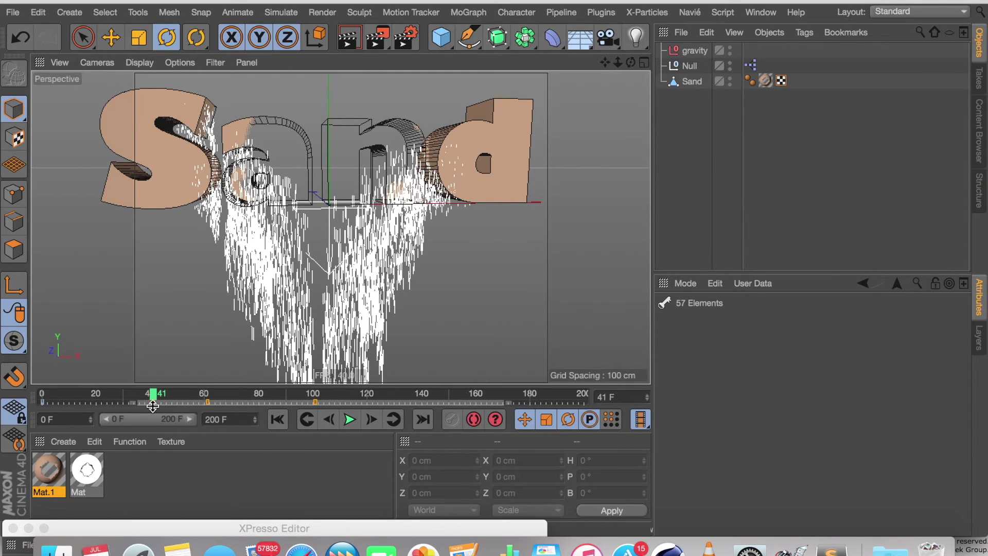
# Copy the luminance gradient shader from the Mat material
pyautogui.click(87, 471)
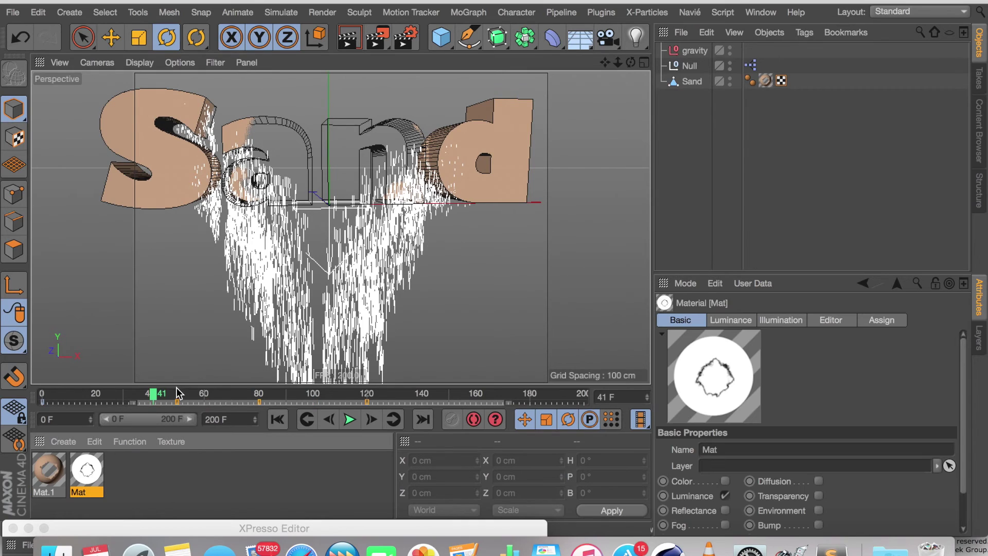
pyautogui.doubleClick(87, 470)
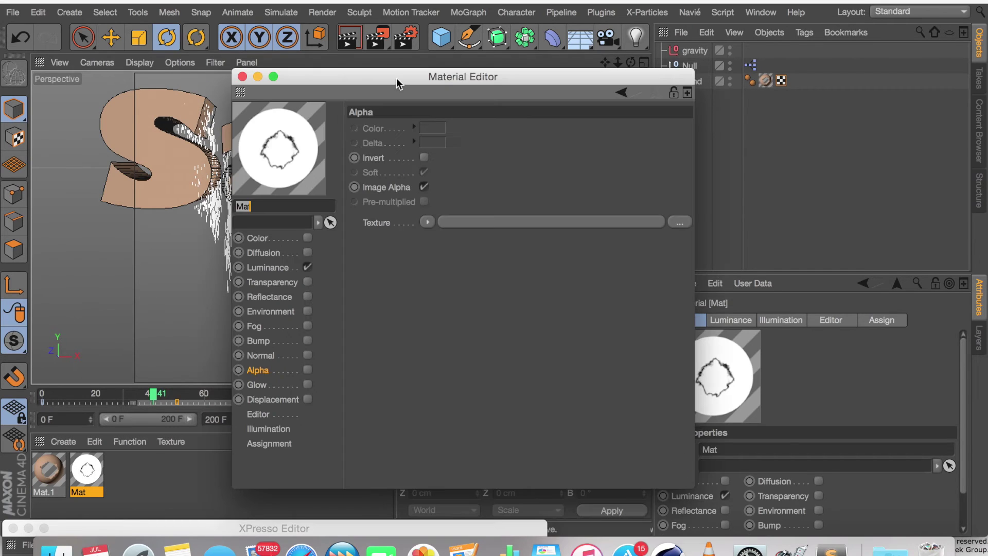
pyautogui.click(265, 267)
pyautogui.click(422, 240)
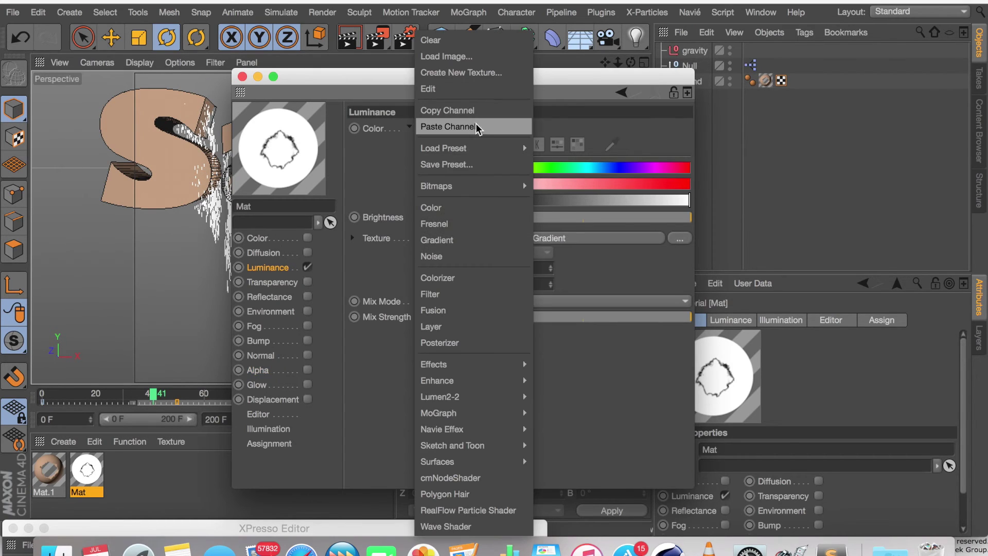
pyautogui.click(472, 111)
pyautogui.click(242, 77)
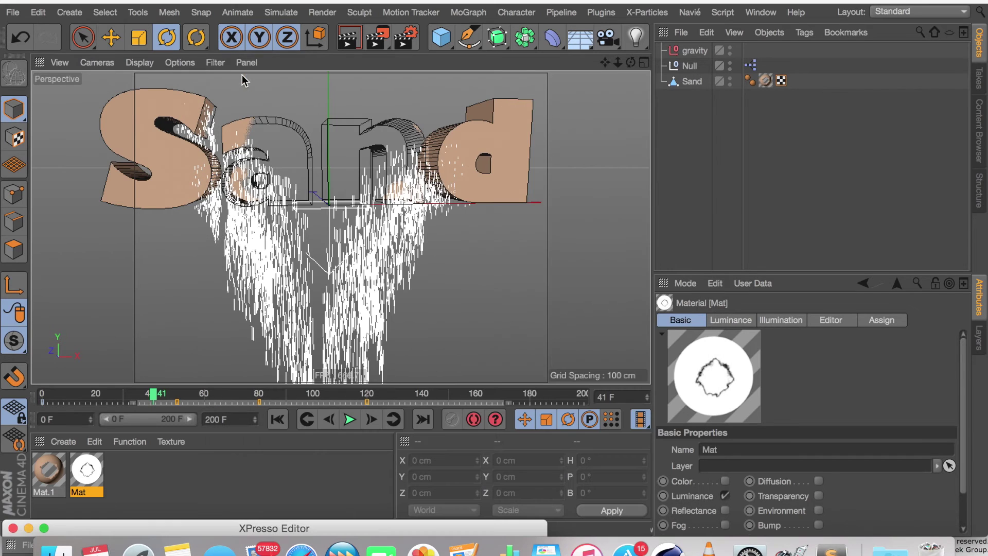
# Paste the gradient into Mat.1's alpha and adjust it to resize the dissolve hole
pyautogui.doubleClick(50, 468)
pyautogui.click(287, 370)
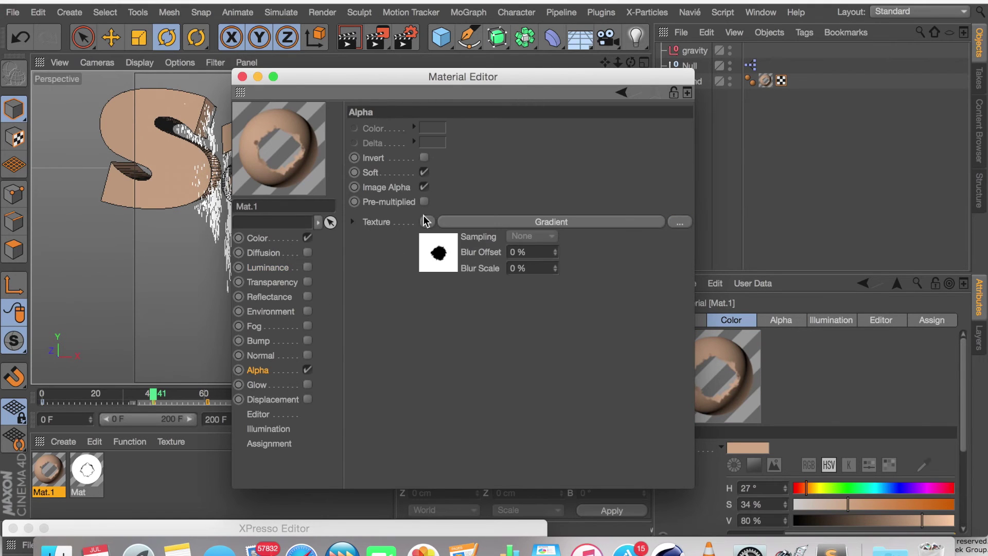
pyautogui.click(427, 222)
pyautogui.click(486, 127)
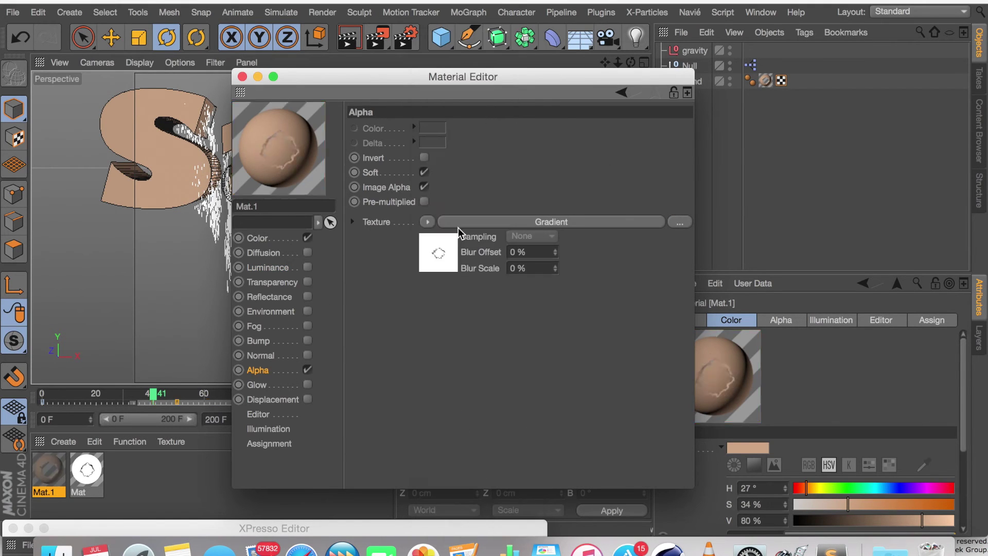
pyautogui.click(458, 227)
pyautogui.moveTo(458, 248); pyautogui.dragTo(462, 248)
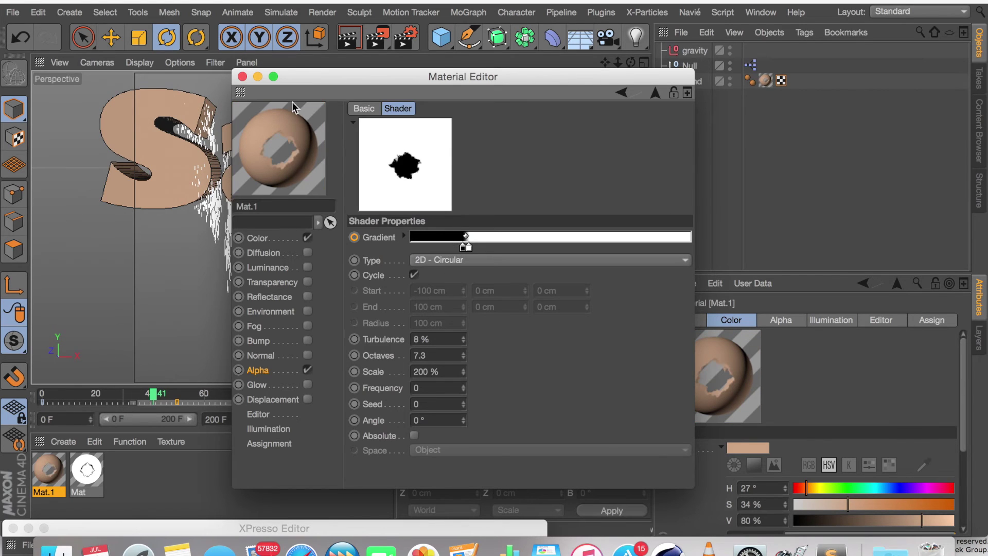
pyautogui.click(241, 77)
# Paste the gradient as the PMatterWaves Birth Texture in the XPresso graph
pyautogui.click(751, 64)
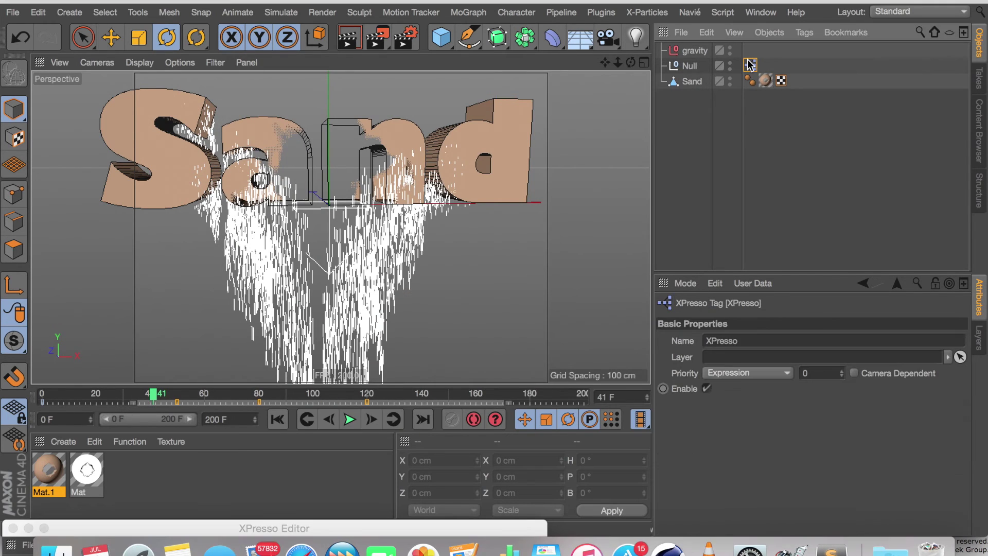
pyautogui.moveTo(448, 518); pyautogui.dragTo(406, 44)
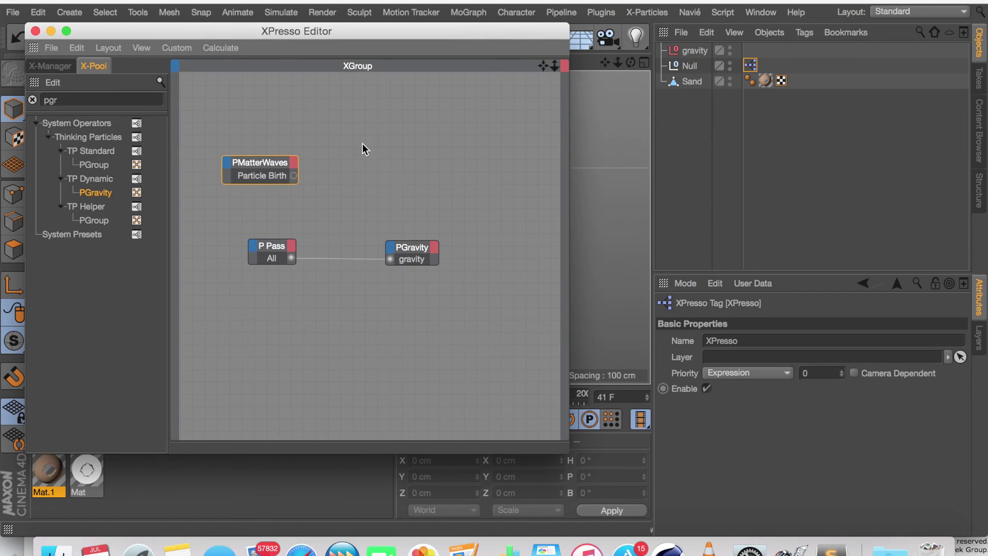
pyautogui.click(283, 164)
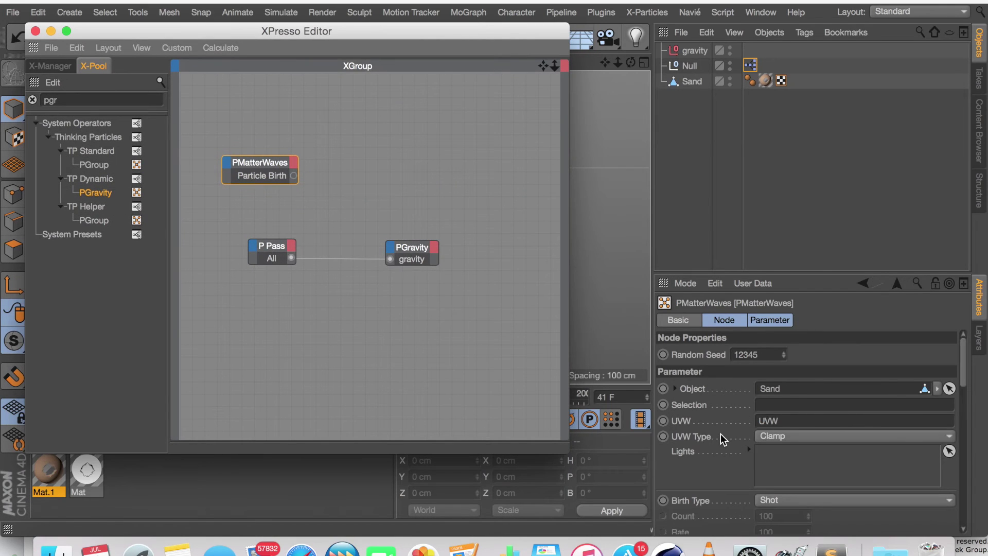
pyautogui.scroll(-10, 722, 438)
pyautogui.scroll(10, 754, 461)
pyautogui.scroll(-5, 727, 430)
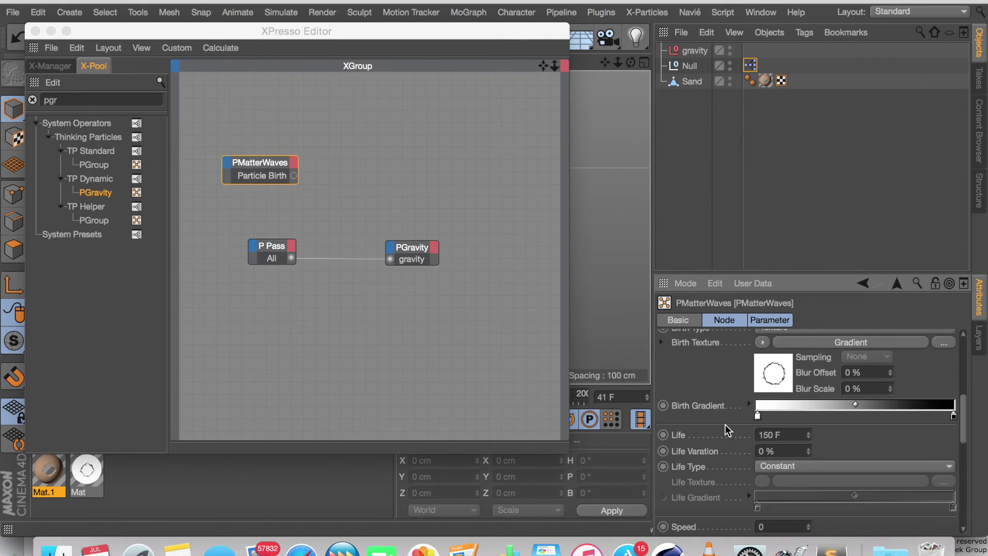
pyautogui.click(769, 360)
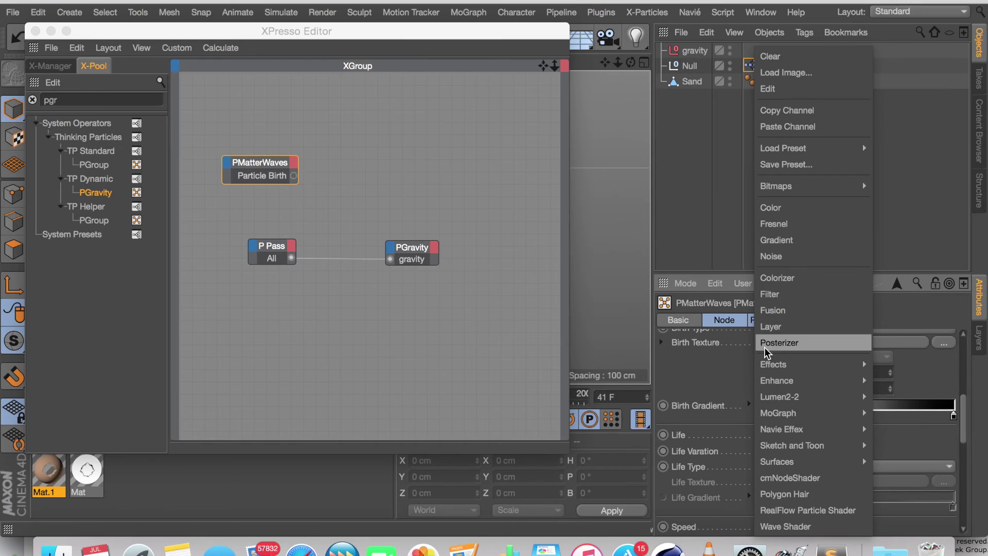
pyautogui.click(796, 127)
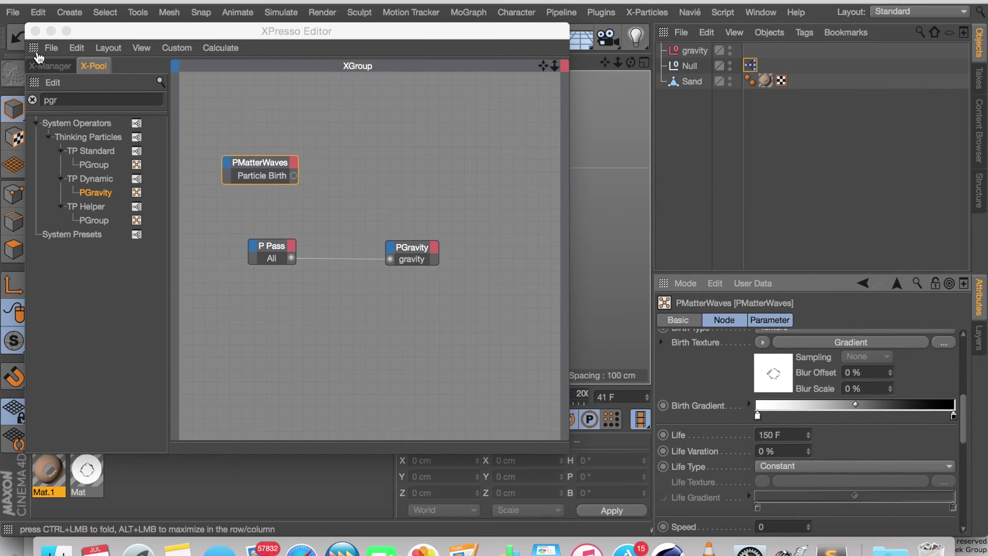
pyautogui.click(35, 31)
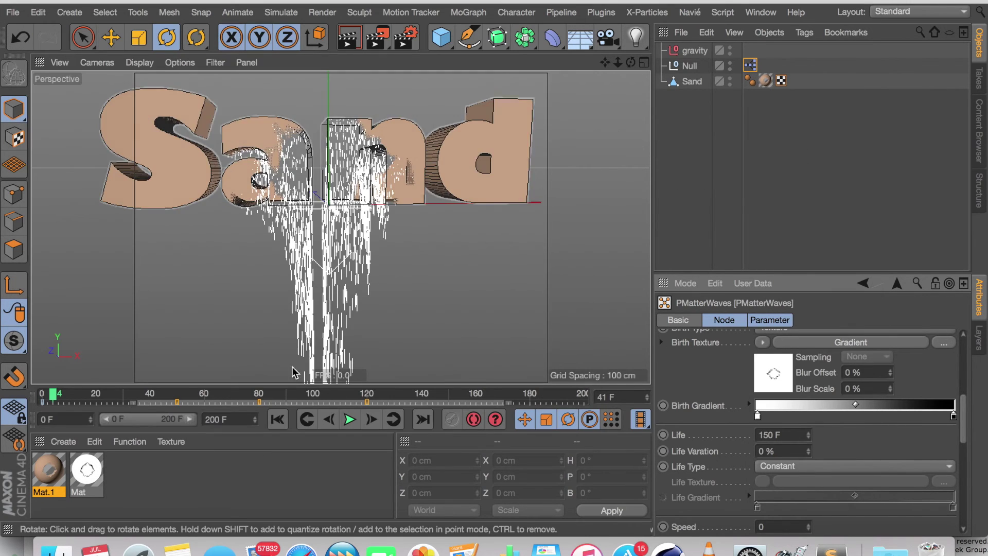
# Replay the particle dissolve, then adjust the gravity null's strength in the particle node setup
pyautogui.click(277, 419)
pyautogui.click(350, 419)
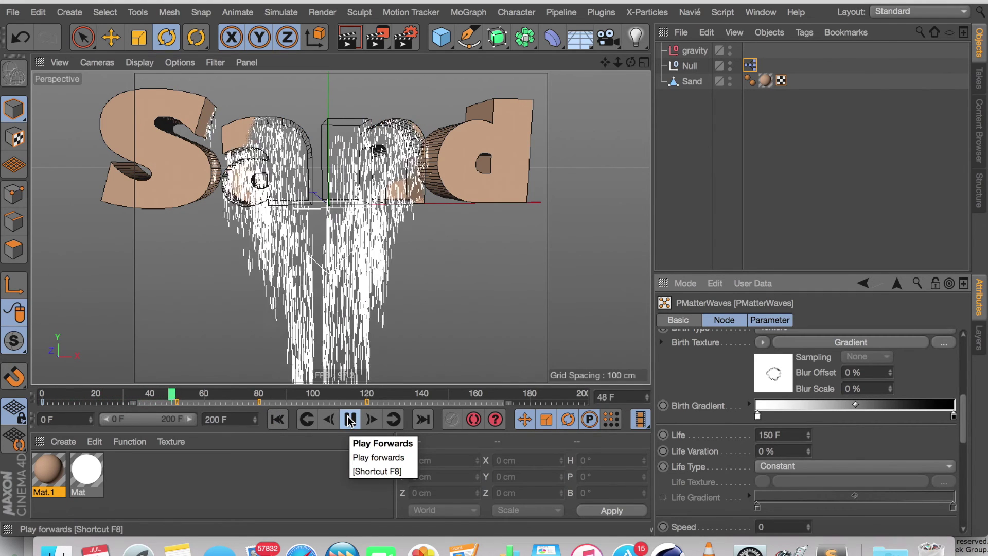
pyautogui.click(672, 53)
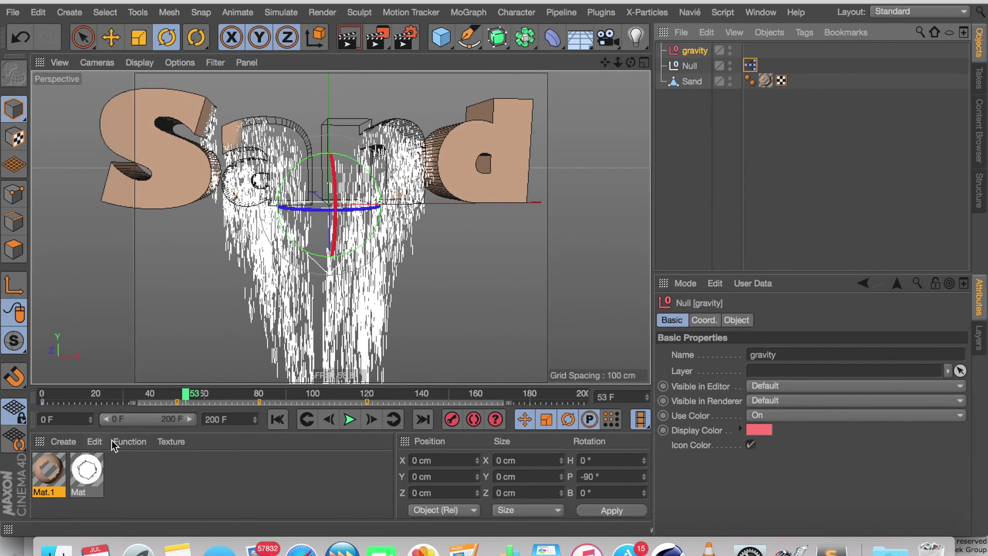
pyautogui.doubleClick(751, 64)
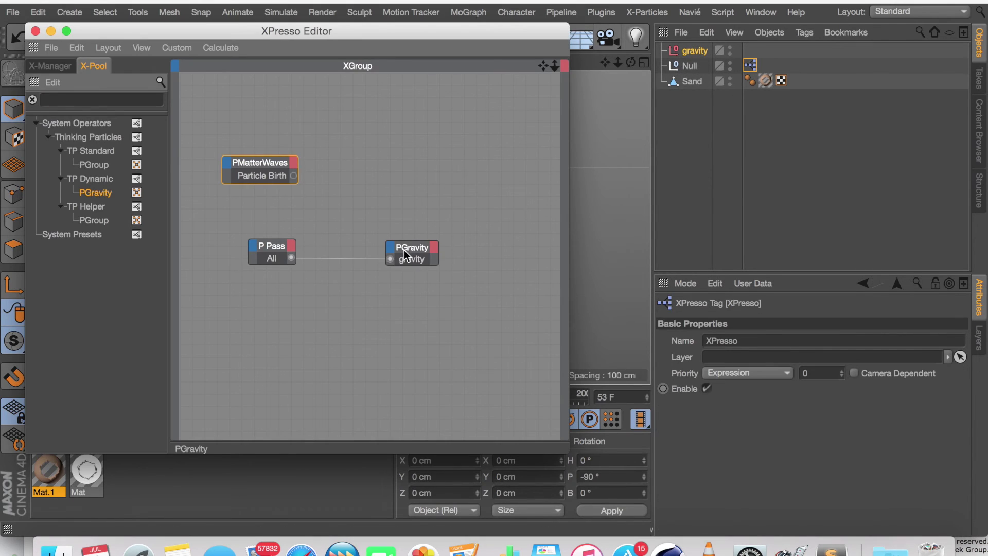
pyautogui.click(755, 418)
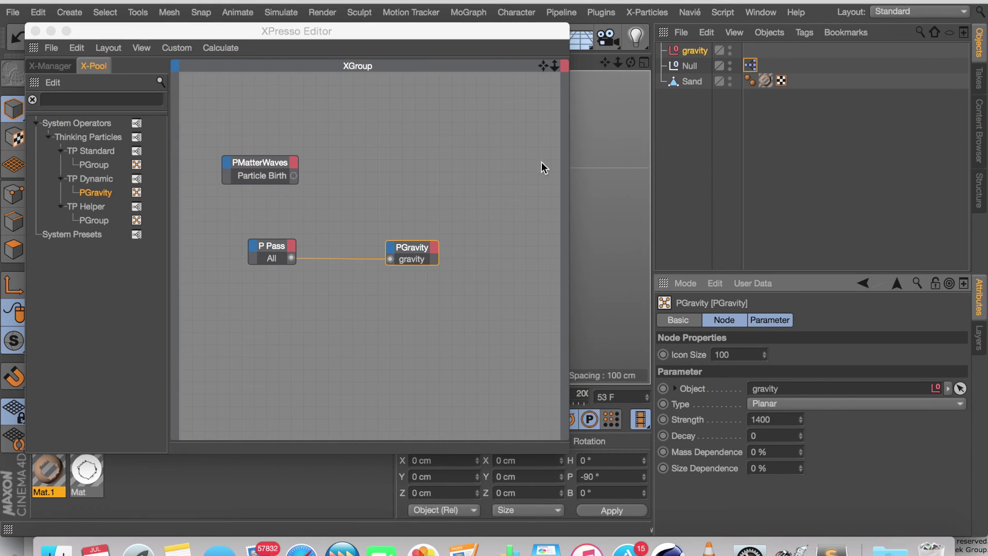
pyautogui.click(35, 31)
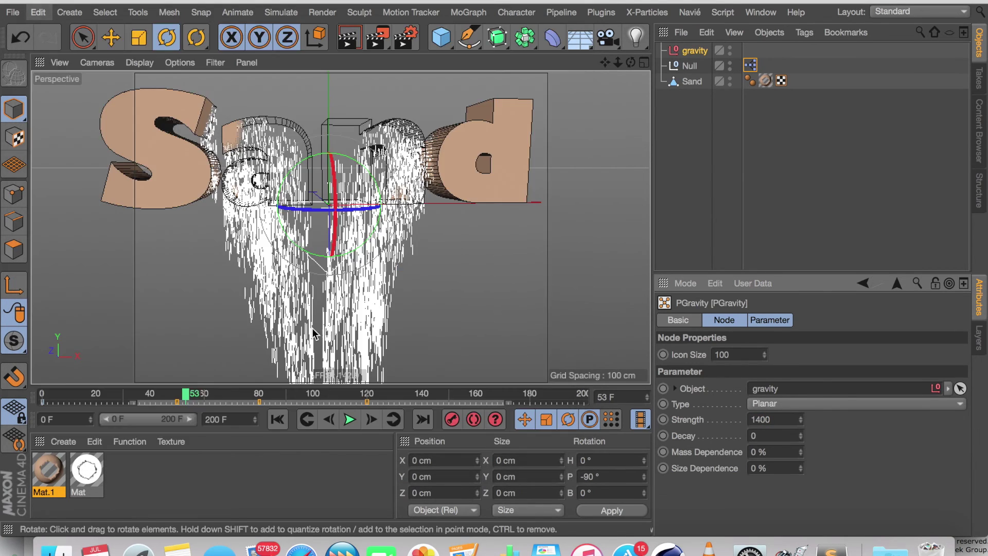
# Replay the animation and inspect the Mat.1 material around the lower part of the text
pyautogui.click(278, 420)
pyautogui.click(349, 419)
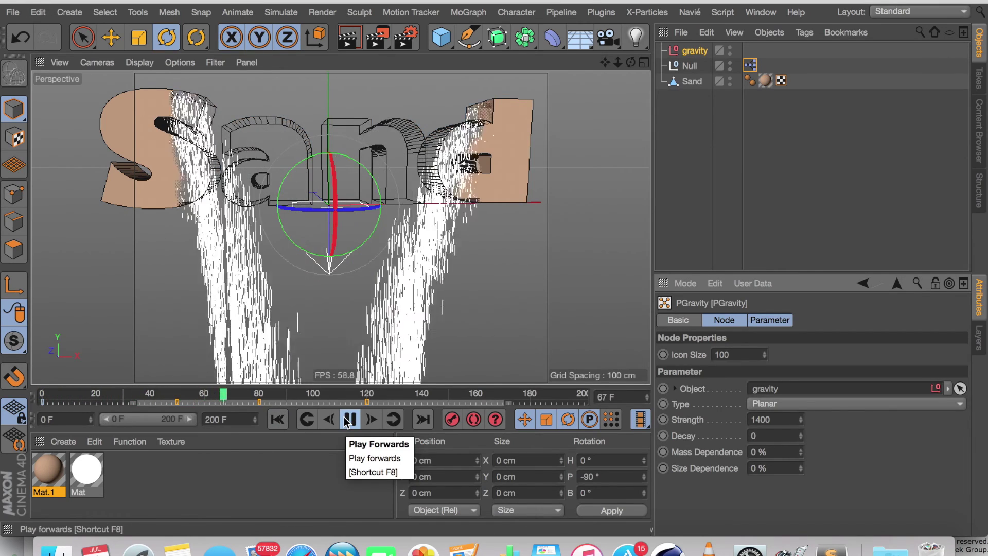
pyautogui.click(348, 419)
pyautogui.moveTo(630, 63); pyautogui.dragTo(566, 66)
pyautogui.click(58, 455)
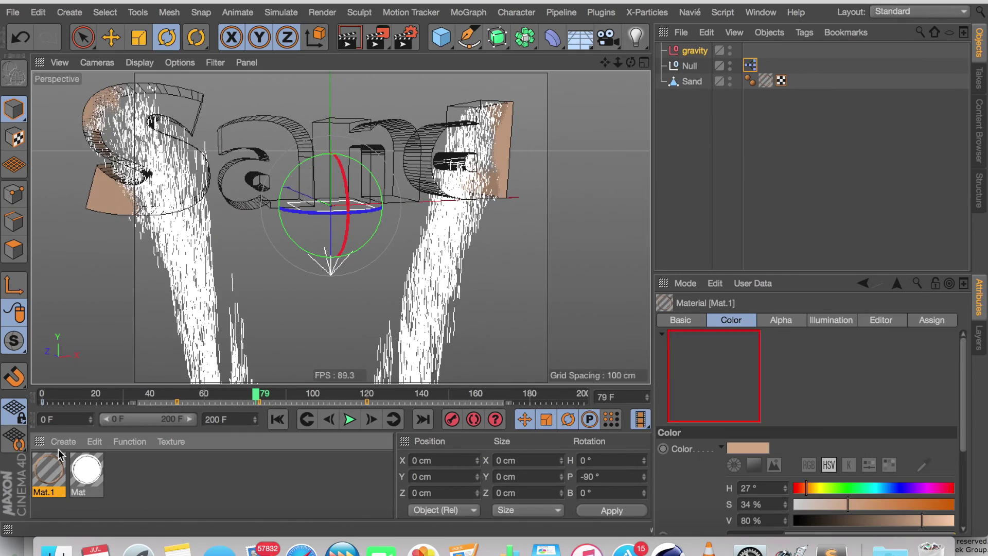
pyautogui.keyDown('alt'); pyautogui.moveTo(599, 103); pyautogui.dragTo(341, 227); pyautogui.keyUp('alt')
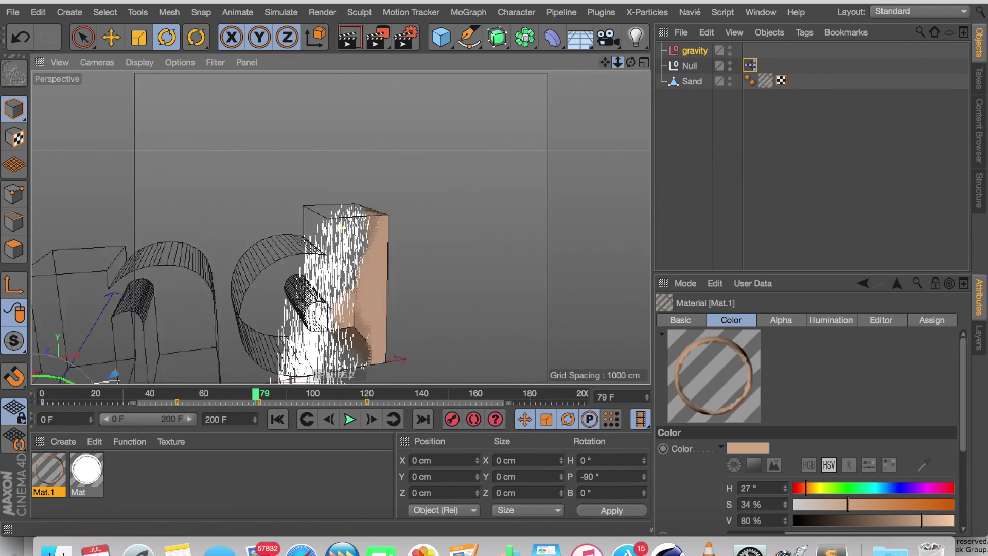
pyautogui.scroll(10, 341, 227)
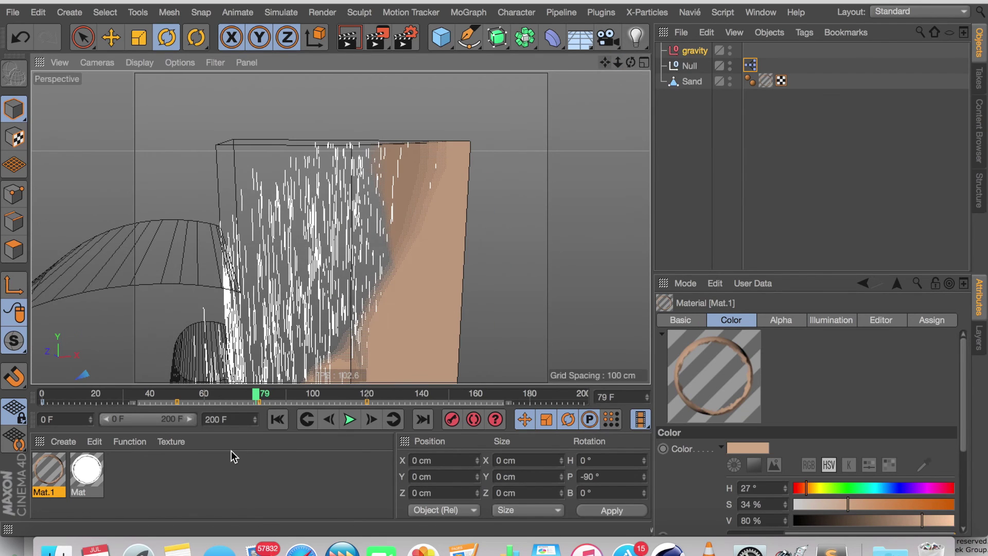
# Shift the dissolve keyframes later so the dissolve reaches frame 99
pyautogui.moveTo(176, 400); pyautogui.dragTo(187, 400)
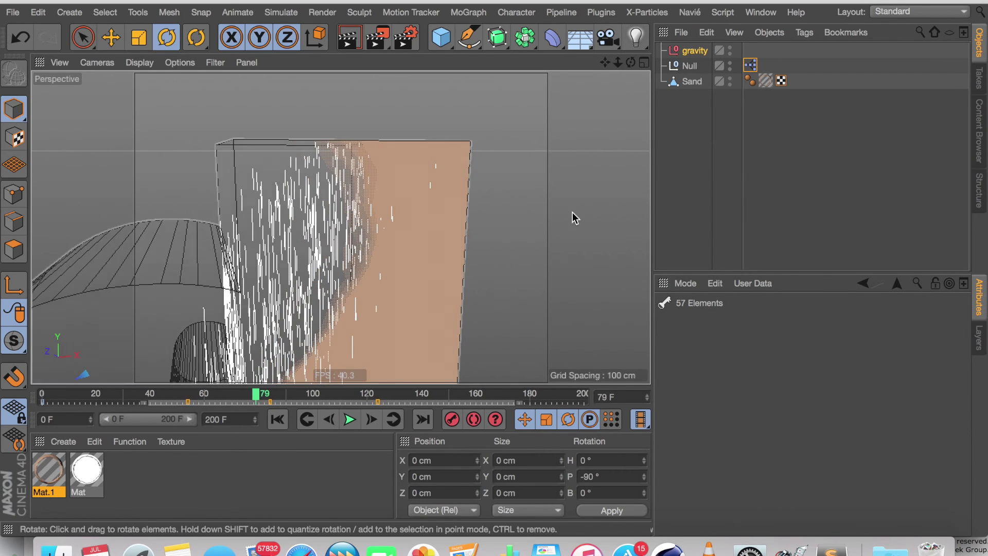
pyautogui.click(668, 183)
pyautogui.moveTo(618, 62)
pyautogui.mouseDown()
pyautogui.moveTo(620, 83)
pyautogui.moveTo(612, 77)
pyautogui.moveTo(639, 72)
pyautogui.moveTo(630, 64)
pyautogui.mouseUp()
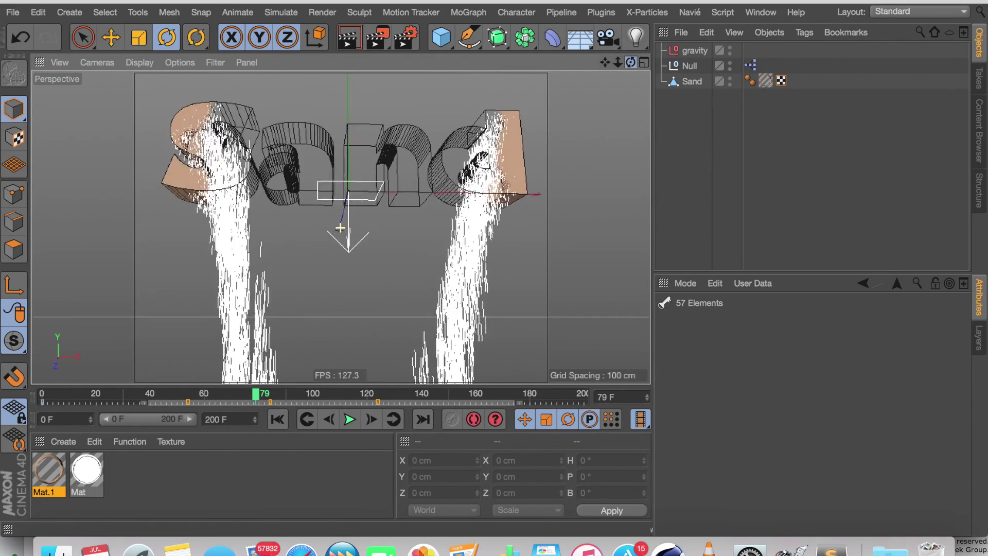
# Replay the Sand text crumbling from the first frame, then show the open projects list
pyautogui.click(278, 419)
pyautogui.click(350, 419)
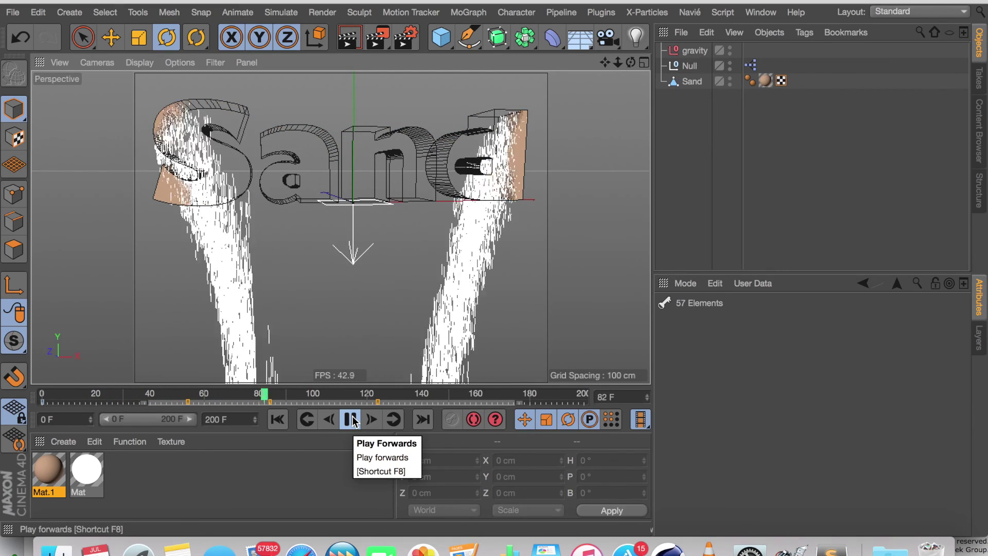
pyautogui.click(352, 419)
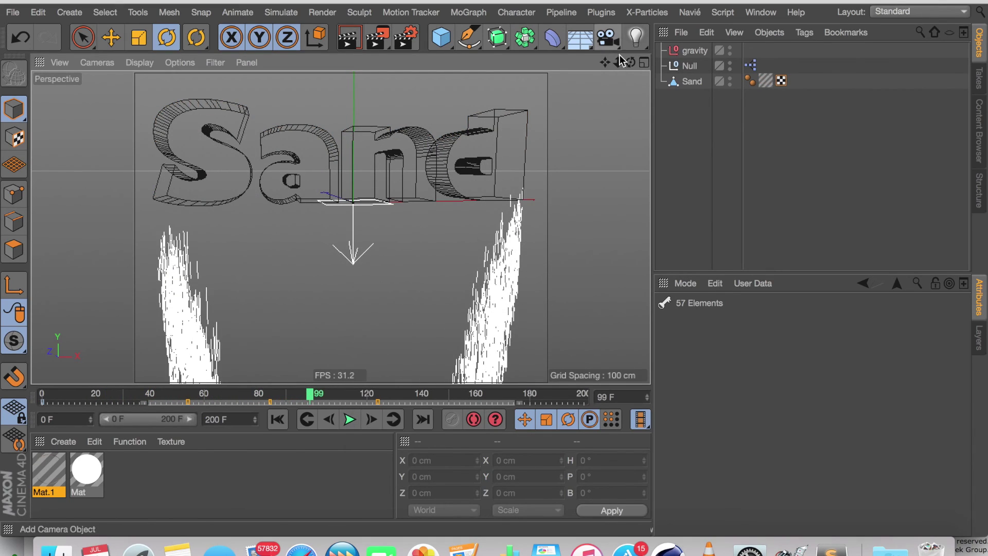
pyautogui.scroll(-5, 341, 227)
pyautogui.scroll(6, 341, 227)
pyautogui.scroll(-3, 341, 227)
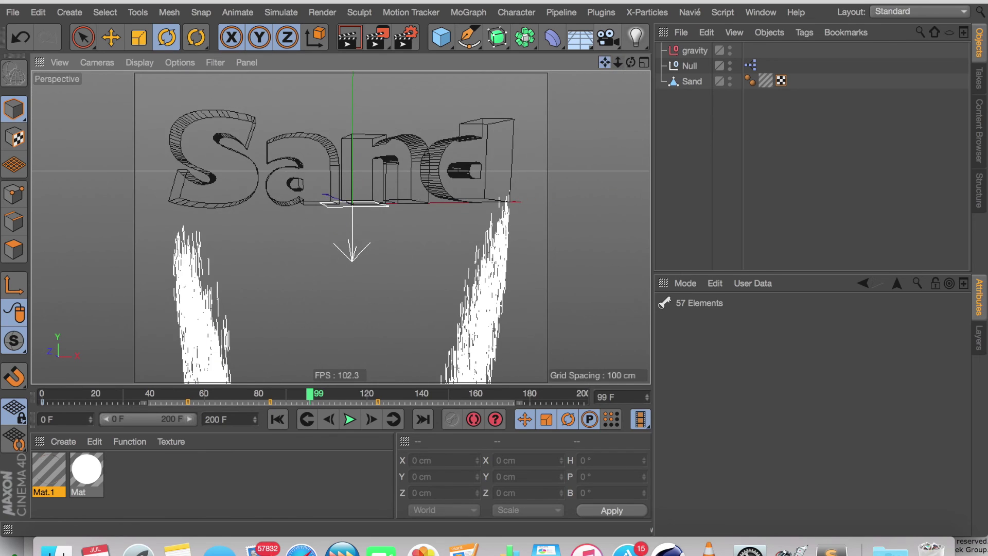
pyautogui.press('v')
pyautogui.moveTo(466, 226)
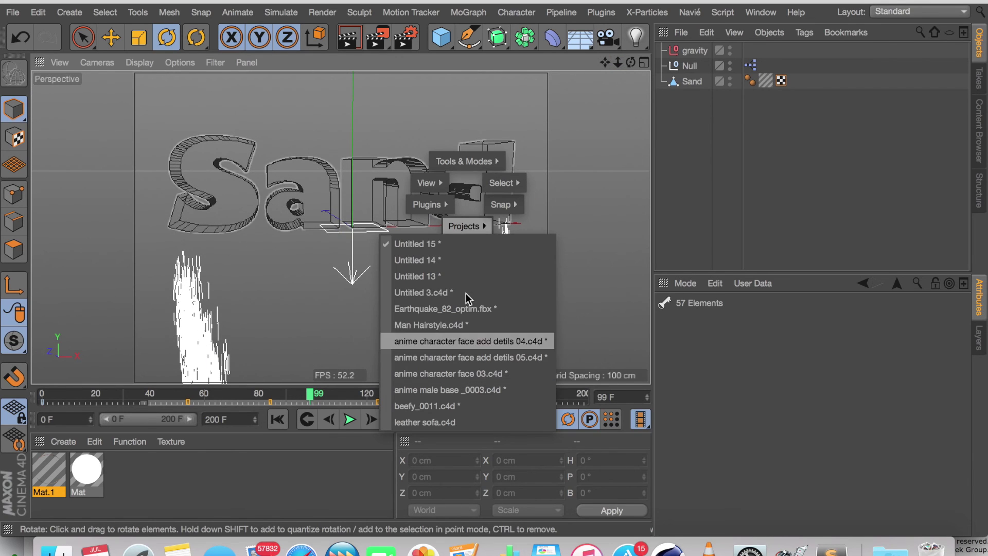
# Switch to the Untitled 3.c4d project and open its expresso particle graph
pyautogui.click(411, 291)
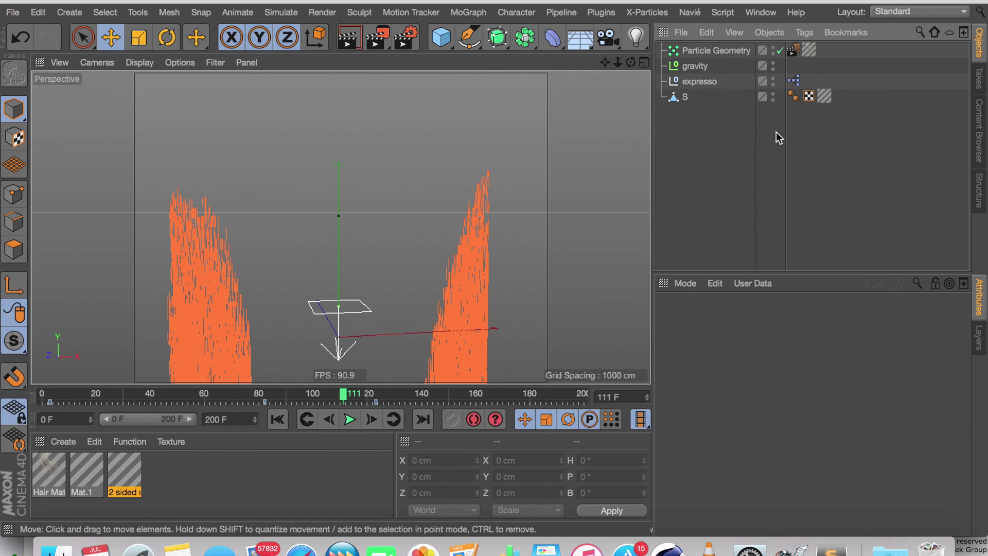
pyautogui.doubleClick(794, 80)
pyautogui.click(718, 50)
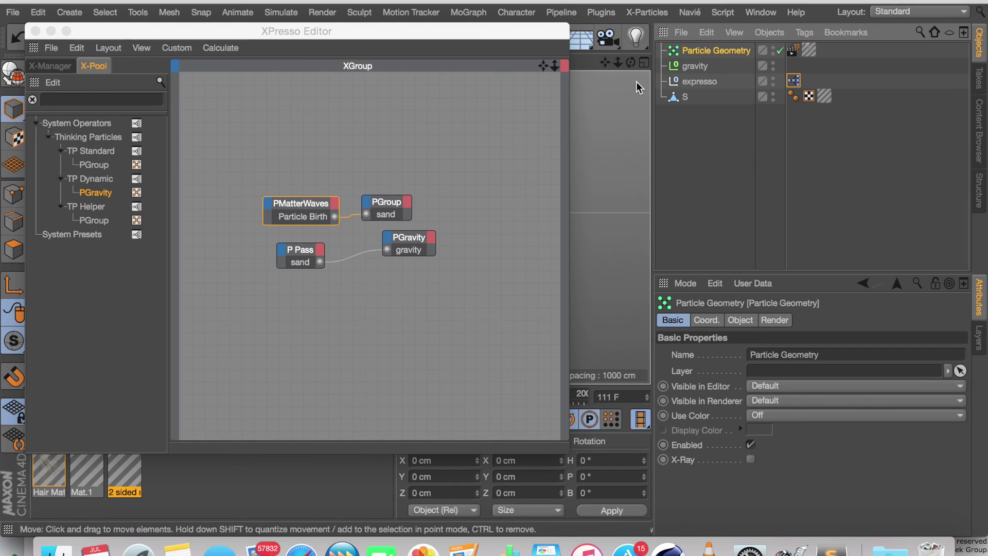
pyautogui.click(795, 50)
# Box-select the sand PGroup node and move it to the right
pyautogui.moveTo(487, 163); pyautogui.dragTo(303, 204)
pyautogui.moveTo(383, 210); pyautogui.dragTo(384, 210)
pyautogui.moveTo(383, 211); pyautogui.dragTo(460, 201)
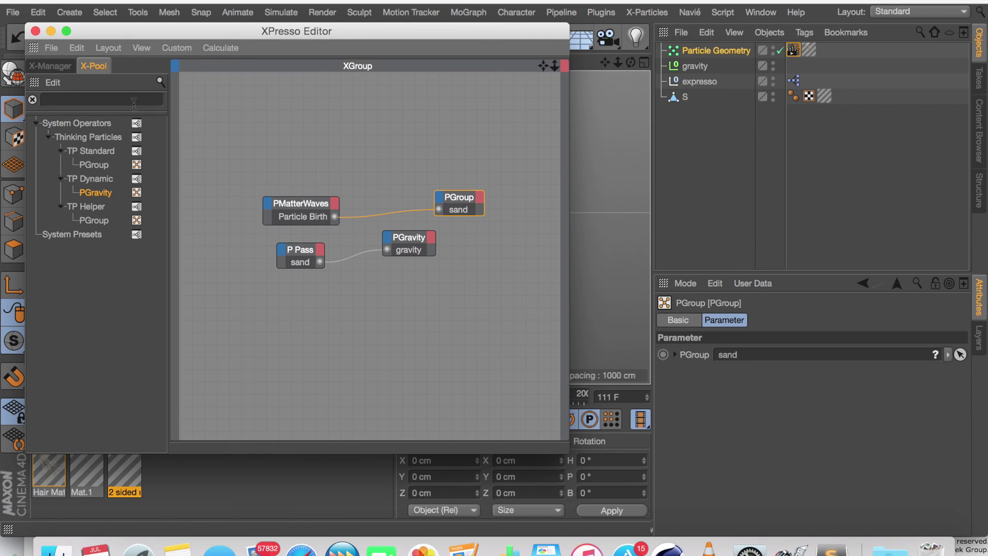
# Add a PGroup node via the 'pg' search, delete it, and inspect the PGravity node
pyautogui.click(134, 102)
pyautogui.write('pg')
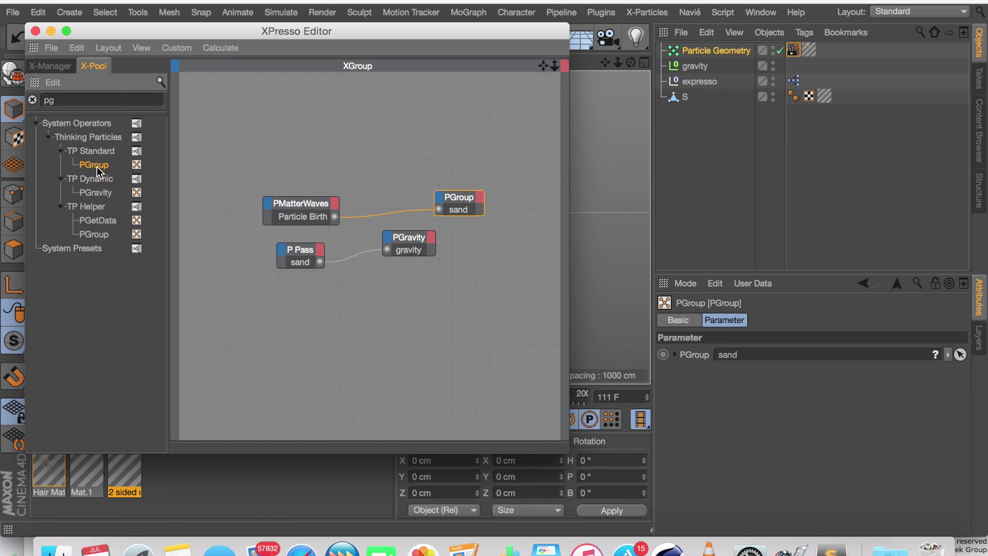
pyautogui.moveTo(97, 170); pyautogui.dragTo(439, 150)
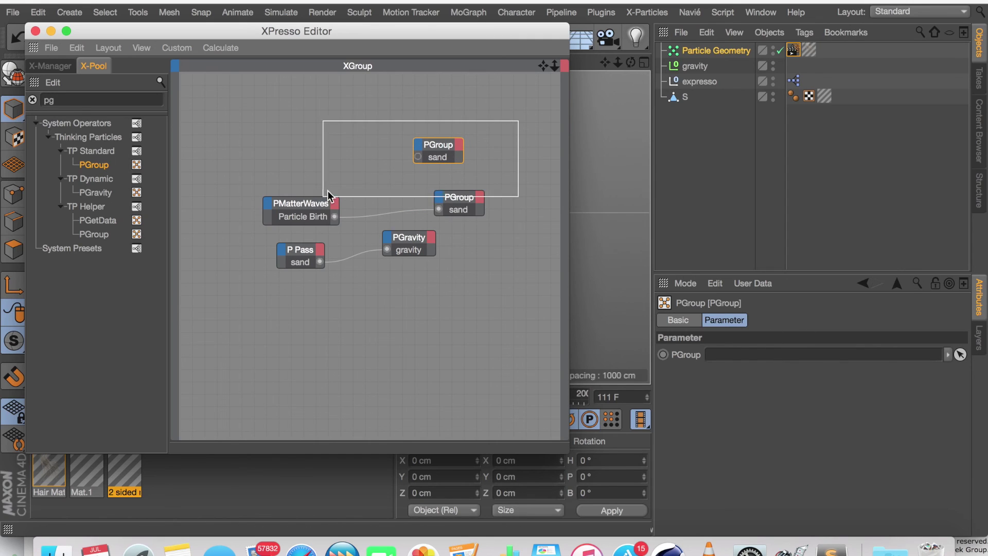
pyautogui.press('Delete')
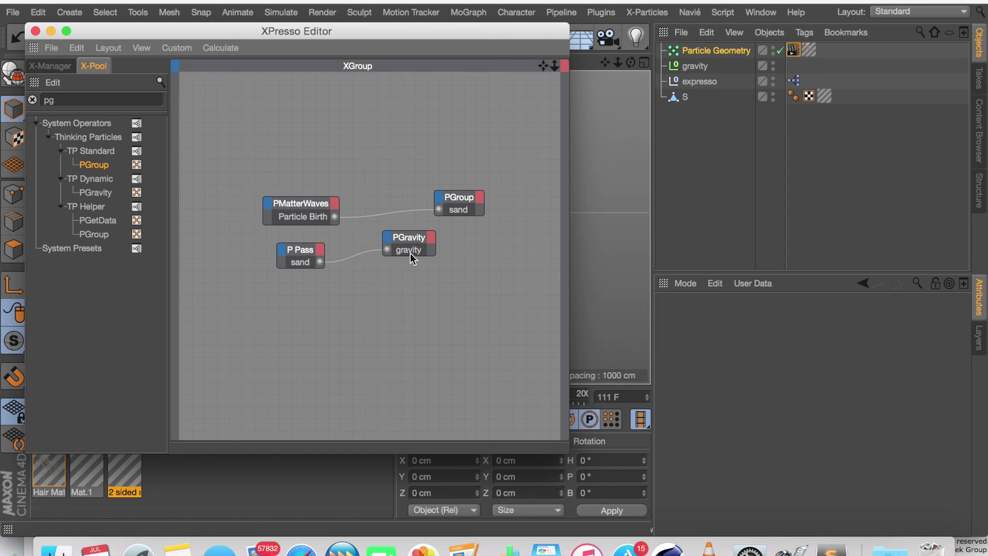
pyautogui.click(398, 242)
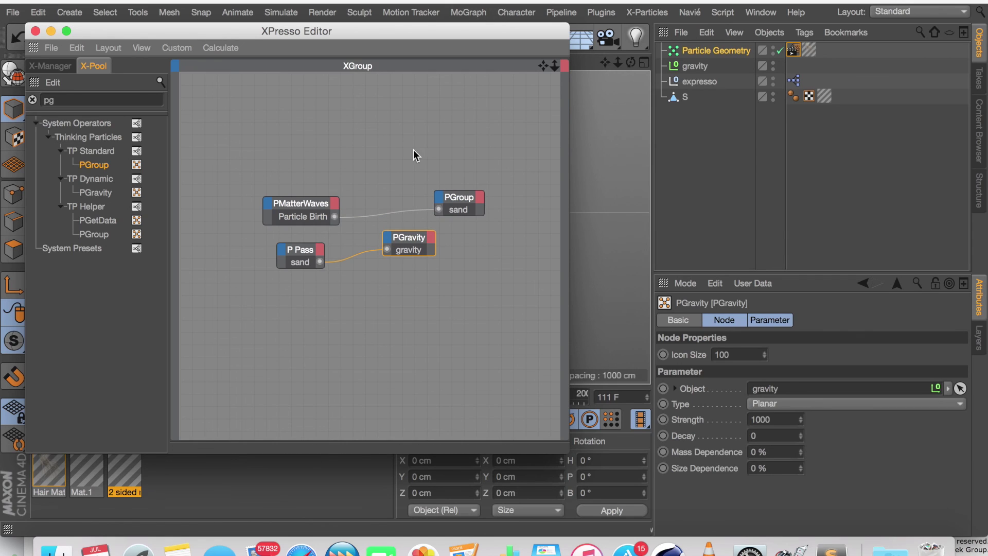
pyautogui.click(36, 32)
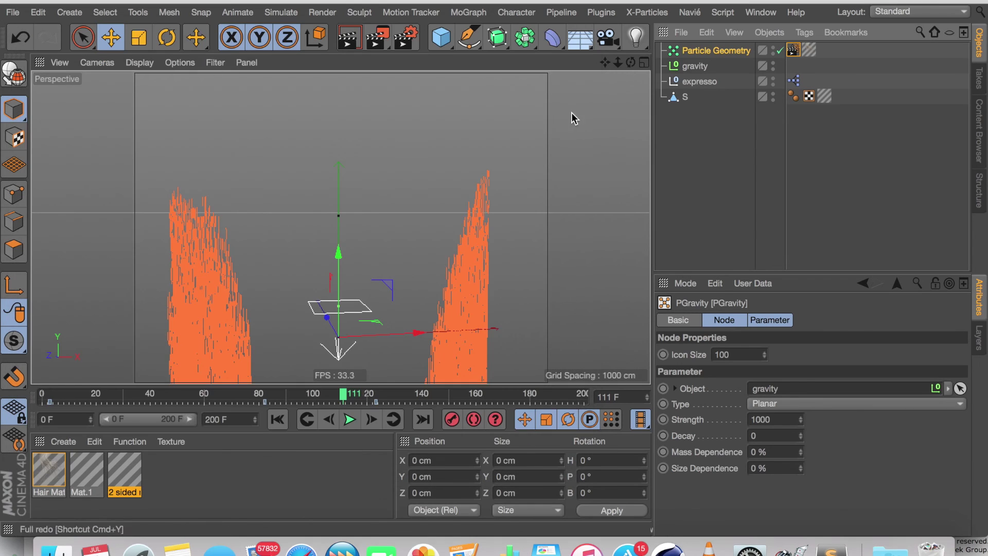
pyautogui.doubleClick(794, 80)
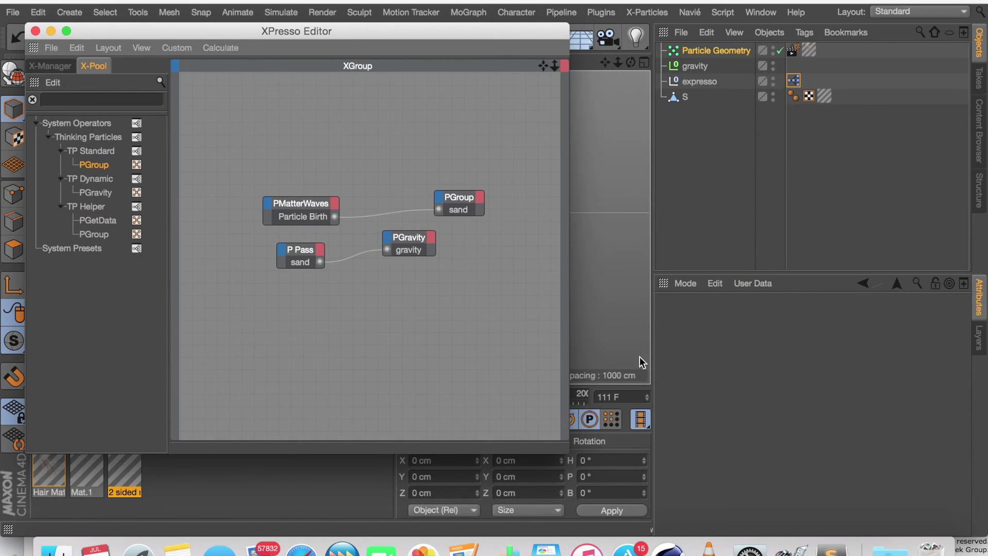
pyautogui.click(319, 208)
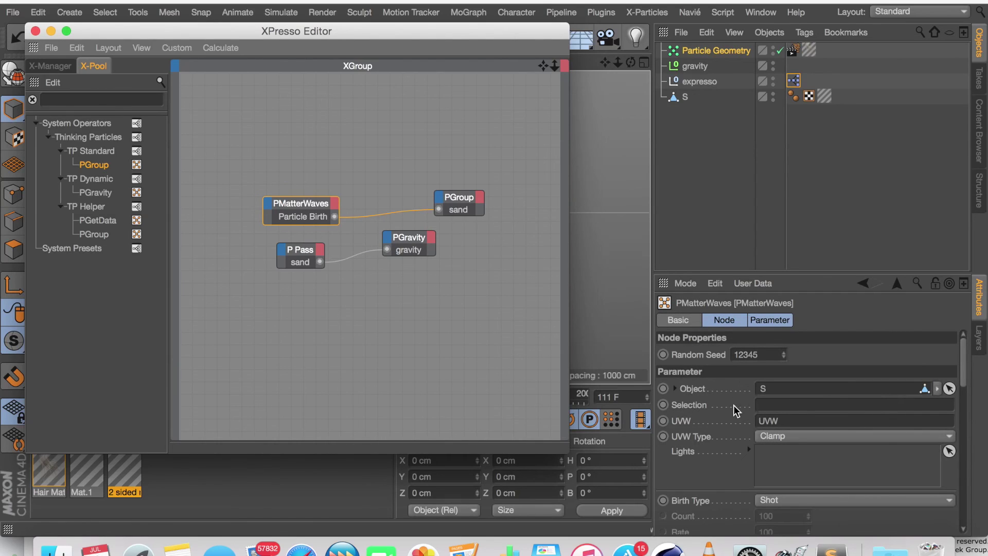
pyautogui.scroll(-5, 736, 410)
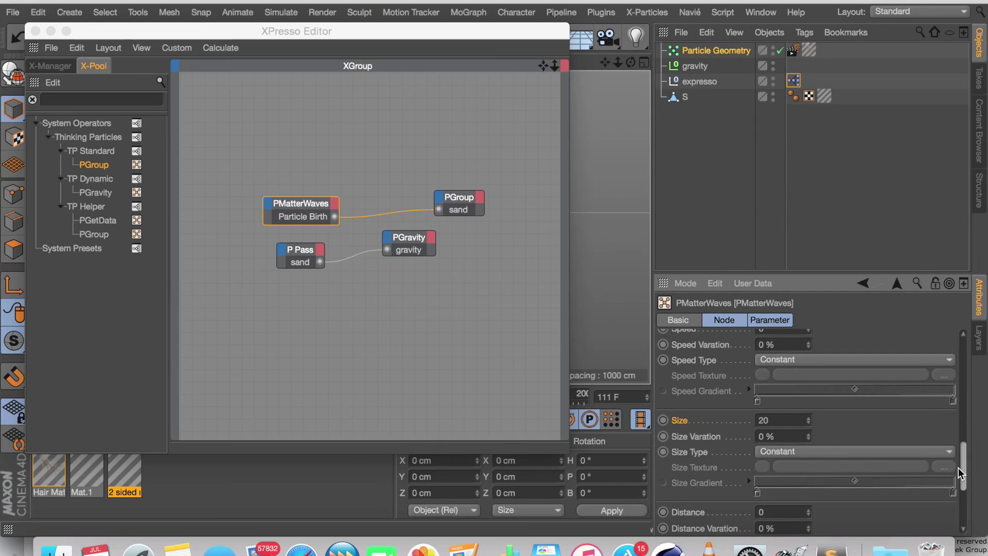
pyautogui.moveTo(961, 473); pyautogui.dragTo(899, 403)
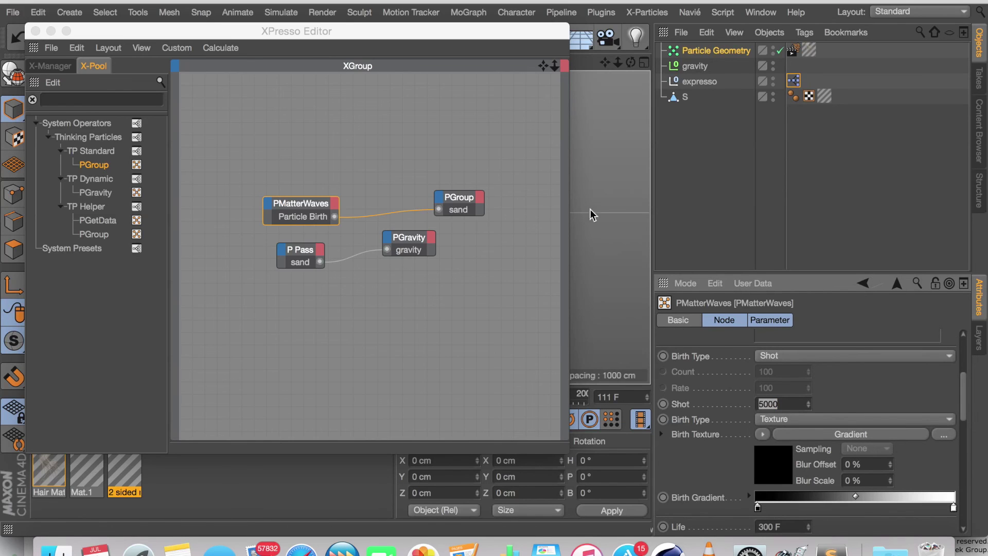
pyautogui.moveTo(378, 36); pyautogui.dragTo(340, 110)
pyautogui.click(95, 108)
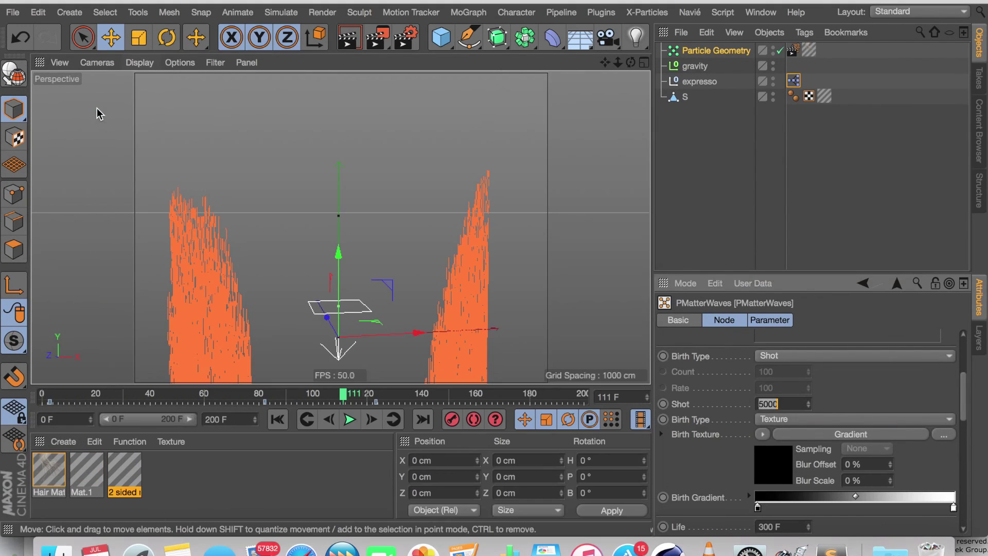
pyautogui.click(180, 469)
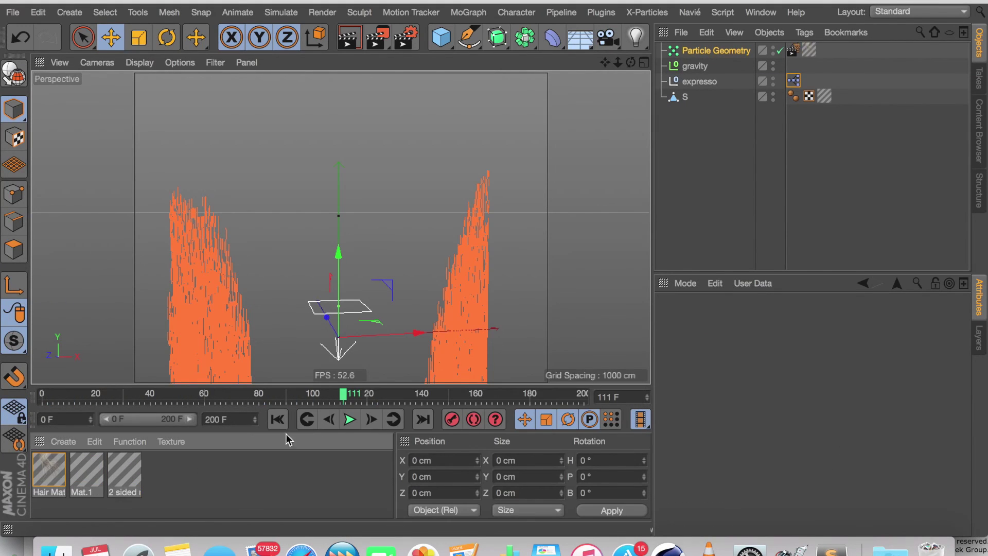
# Return the timeline to frame 0 to show the whole brown Sand text
pyautogui.click(277, 419)
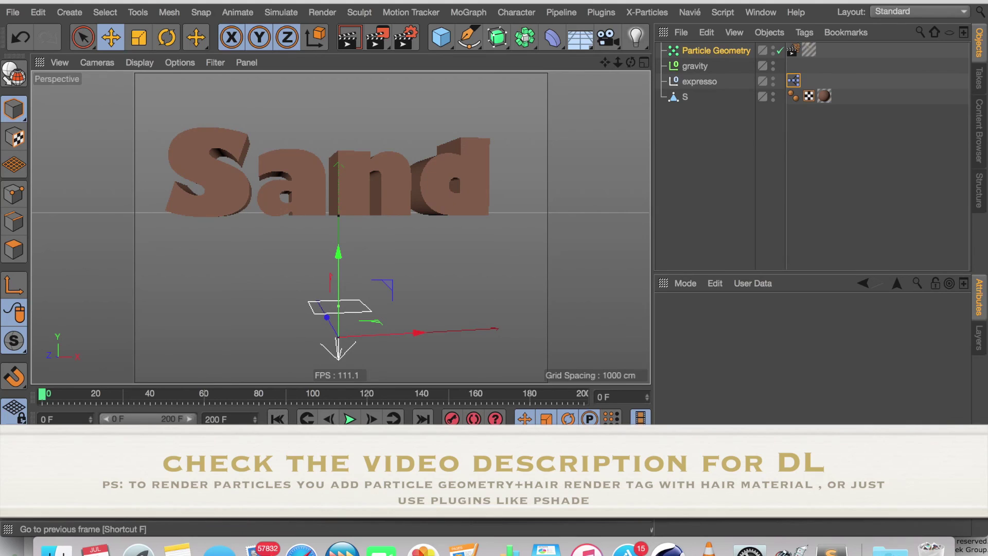